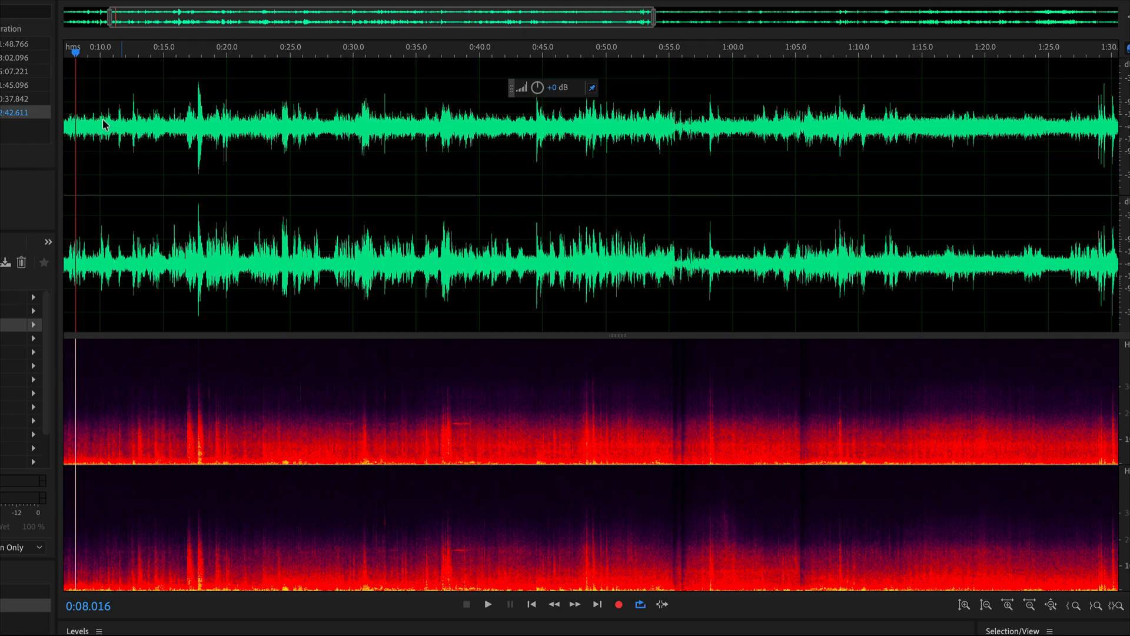
Listen to the unprocessed recording from about 0:08 to 0:20, selecting the first effects rack slot during playback.
left_click(77, 137)
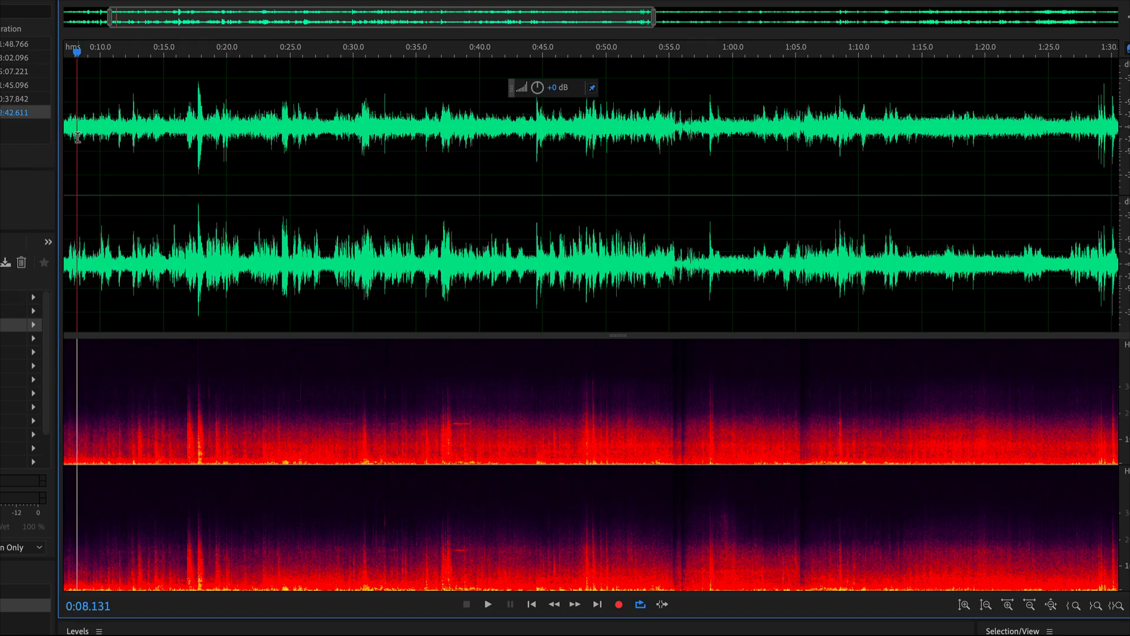
key("space")
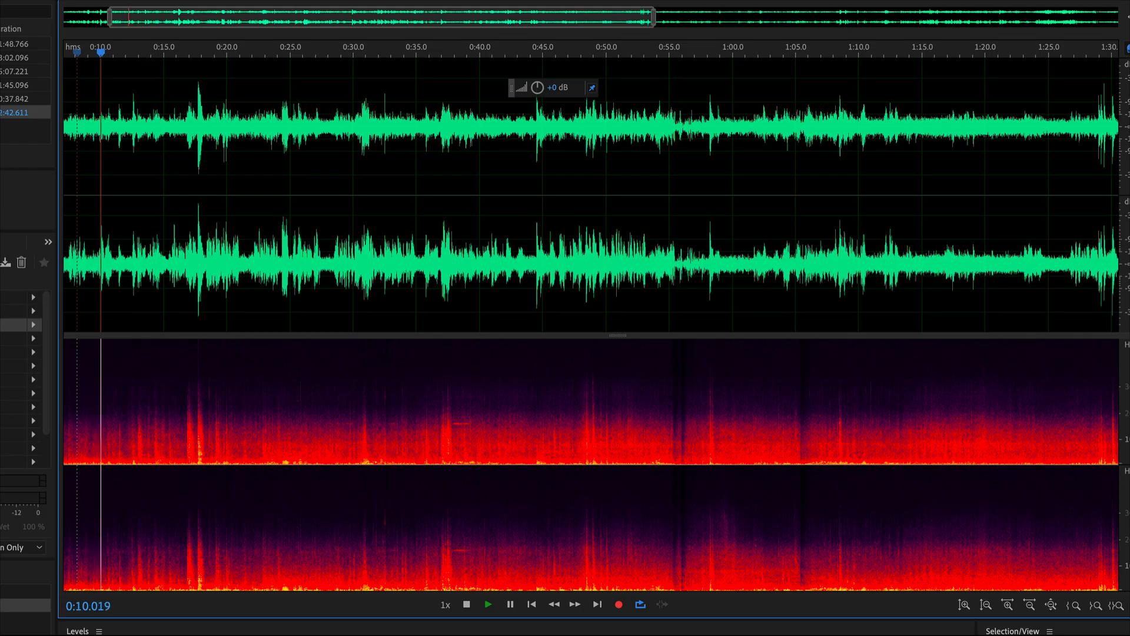
left_click(12, 298)
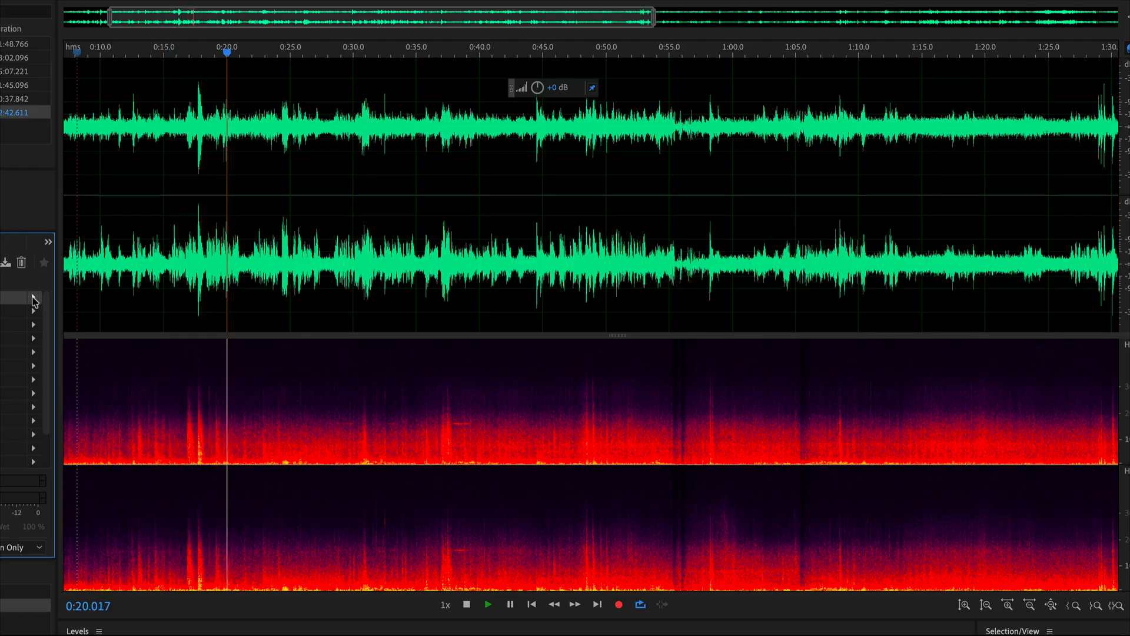
key("space")
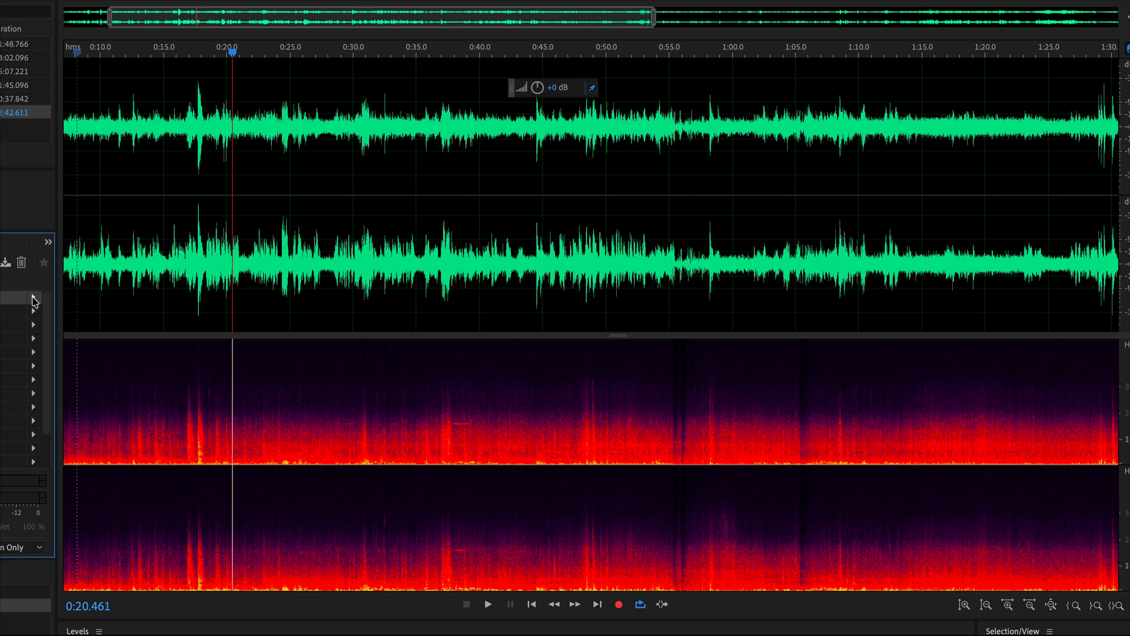
Insert the AU version of CEDAR Dns One into the first slot of the effects rack.
left_click(33, 299)
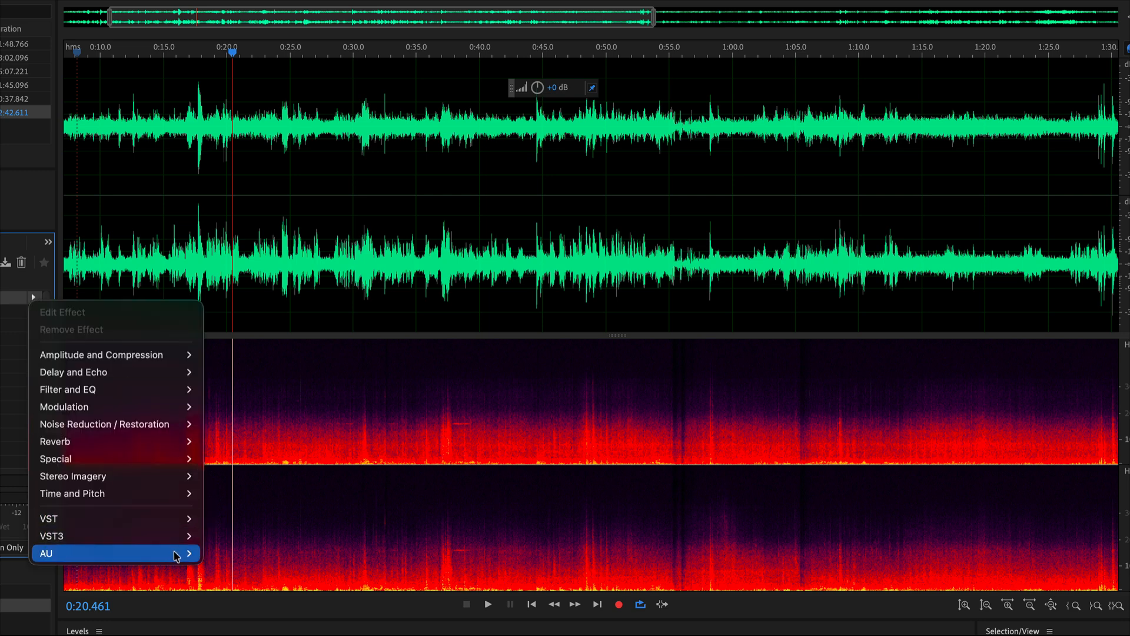
mouse_move(171, 552)
mouse_move(290, 50)
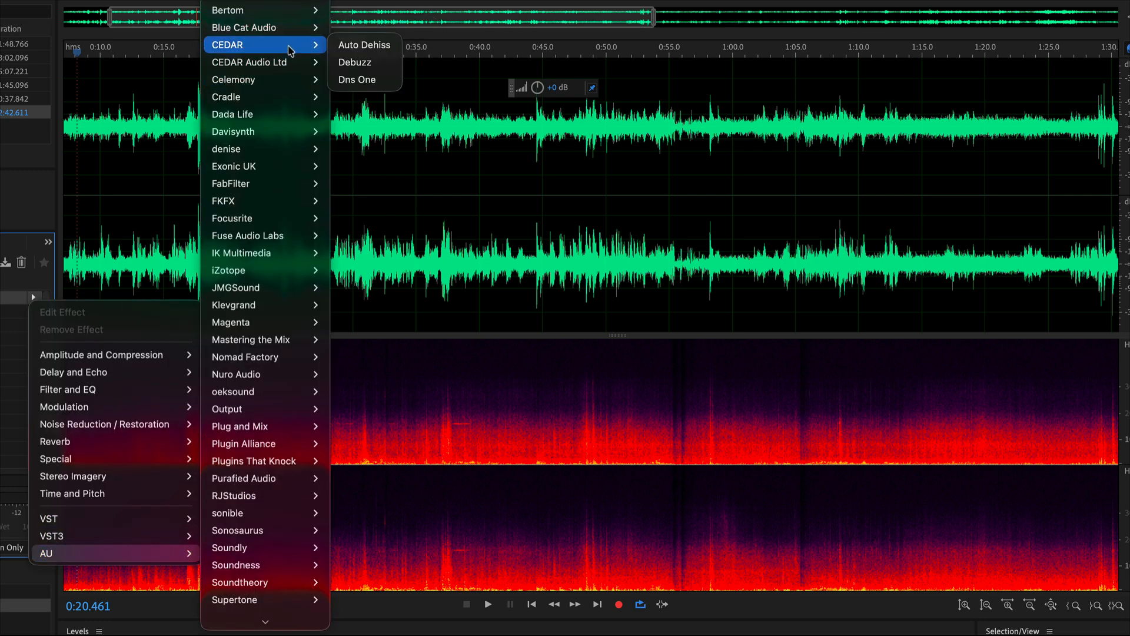
left_click(356, 80)
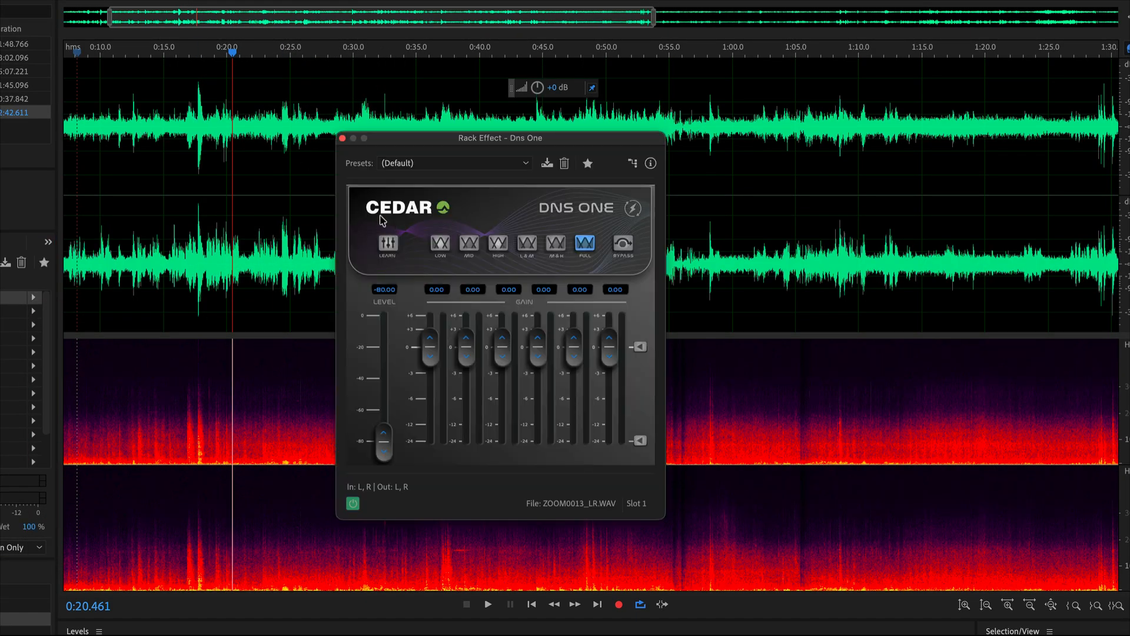
Play the recording from about 0:09.5 with Learn active in Dns One, switching Learn off after about ten seconds.
left_click(95, 114)
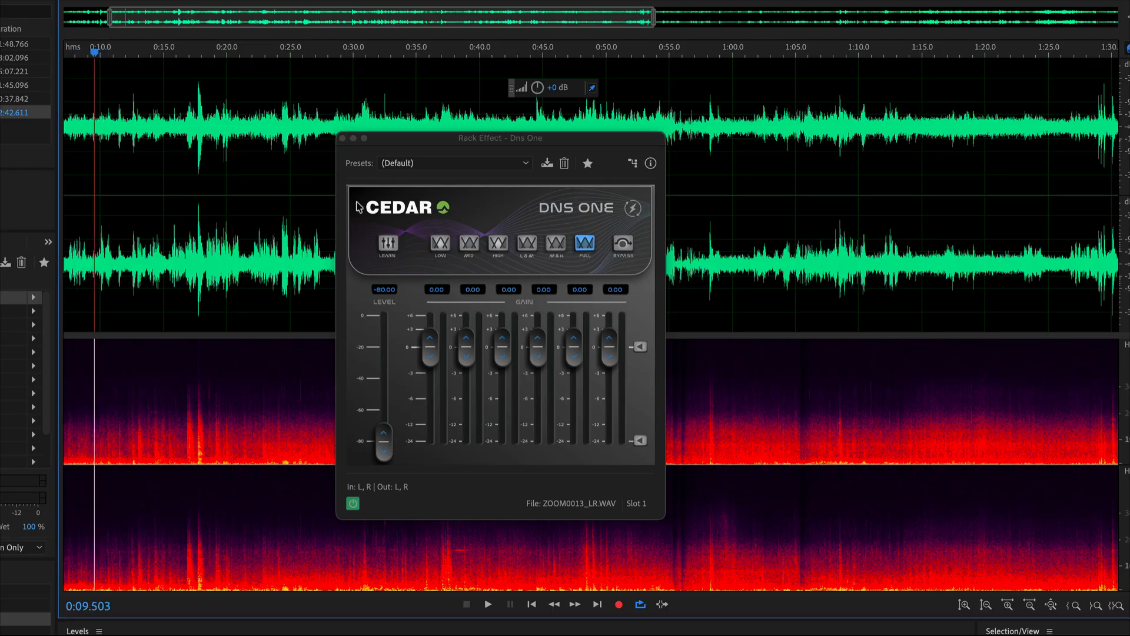
left_click(388, 243)
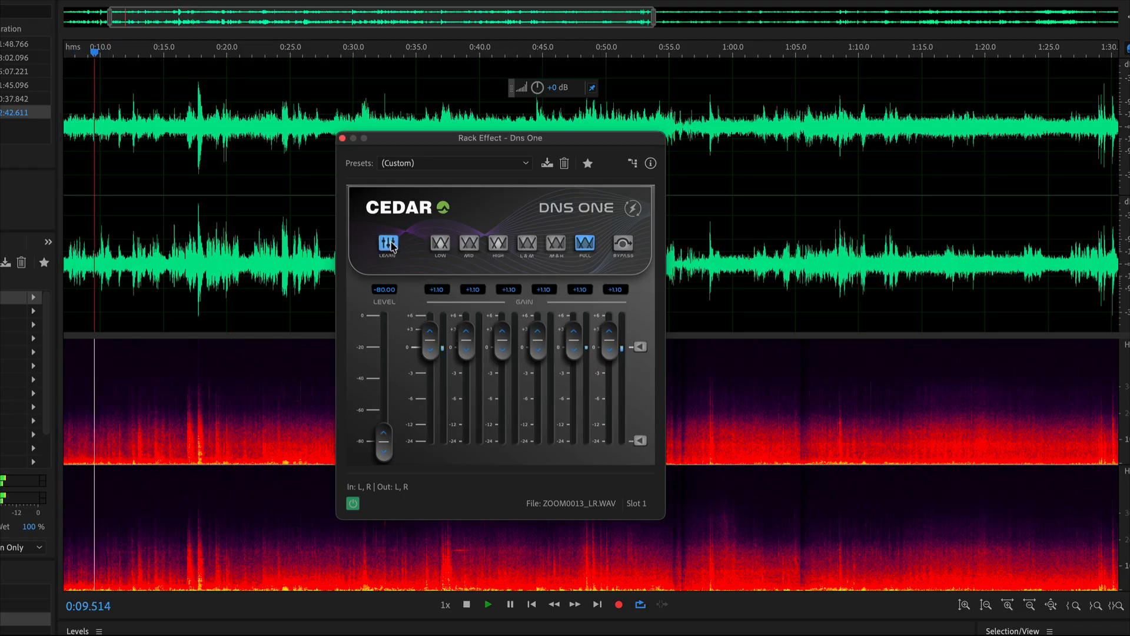
key("space")
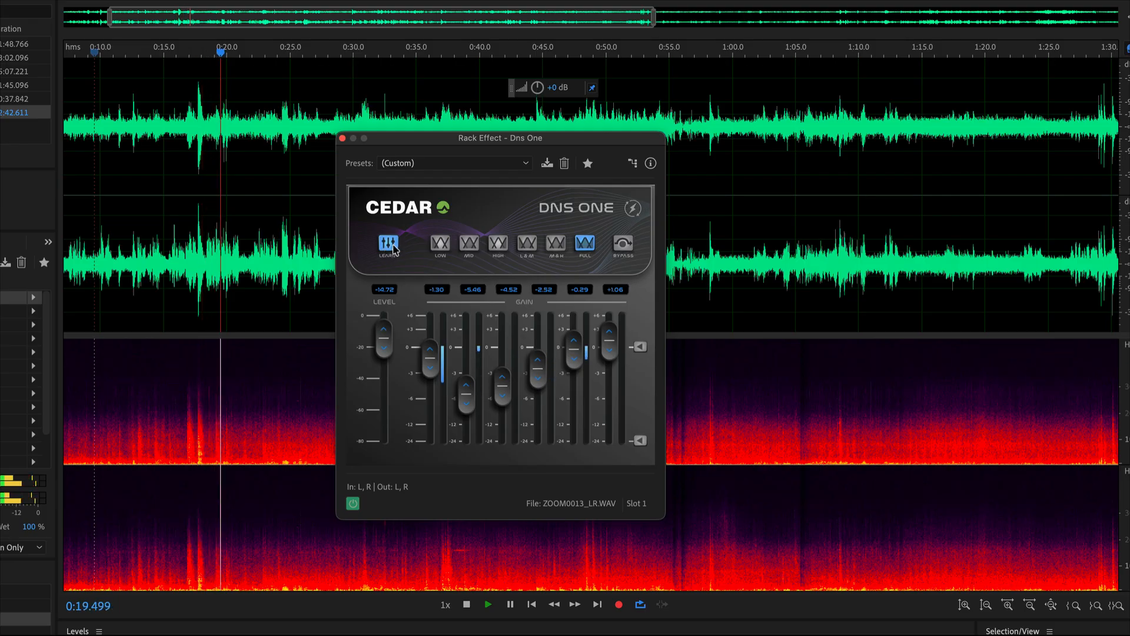
left_click(389, 244)
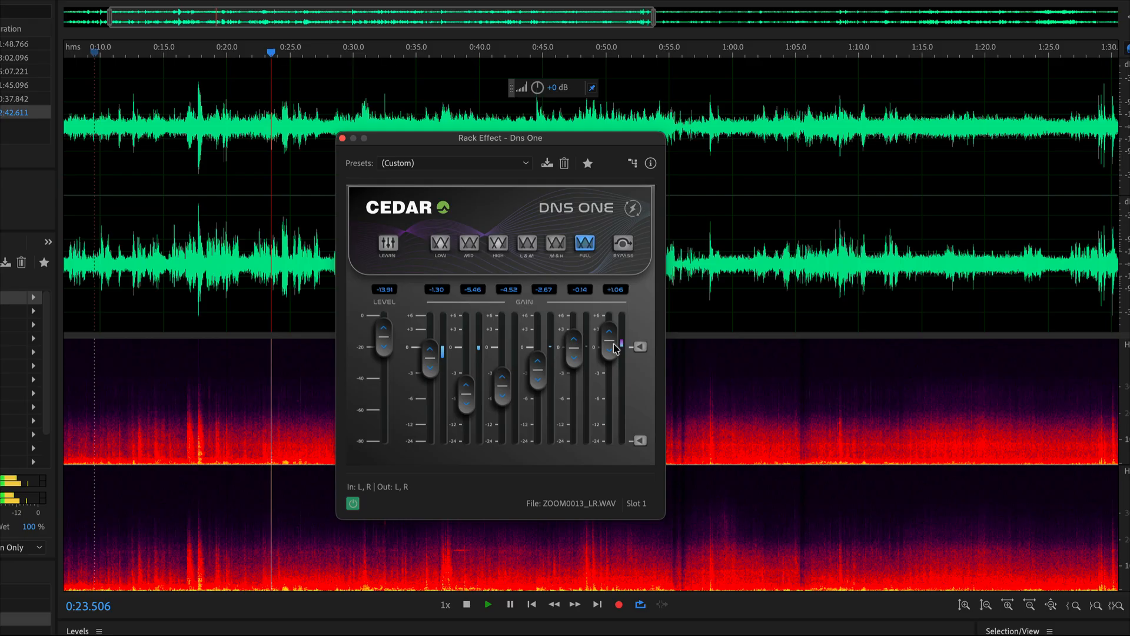
Lower the fifth and sixth Dns One band gains to -24.00 while the recording plays.
left_click_drag(611, 341, 609, 454)
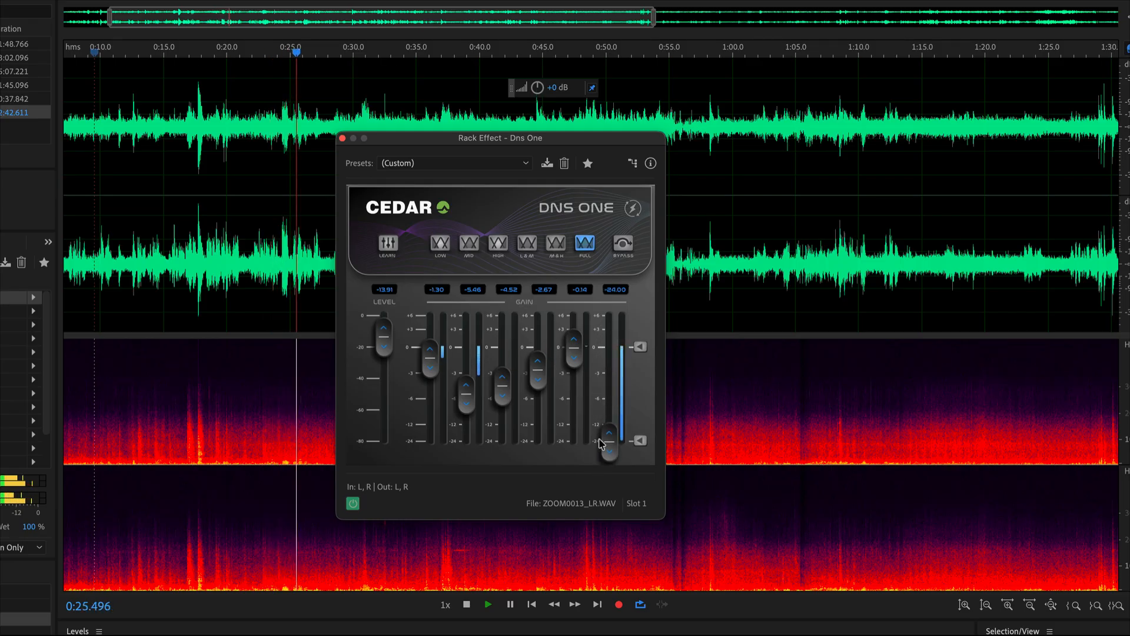
key("space")
left_click_drag(613, 437, 612, 479)
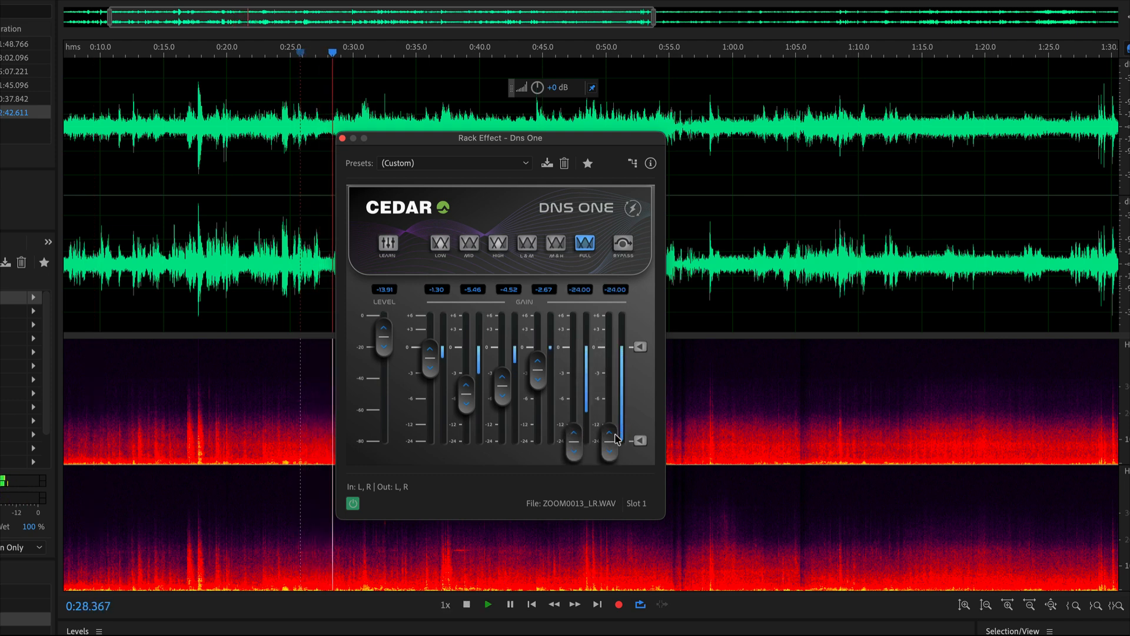
Lower the third and fourth band gains to -24.00 and raise the fifth to about -2.6 and the sixth to -1.71.
left_click_drag(620, 435, 616, 359)
left_click_drag(542, 372, 546, 437)
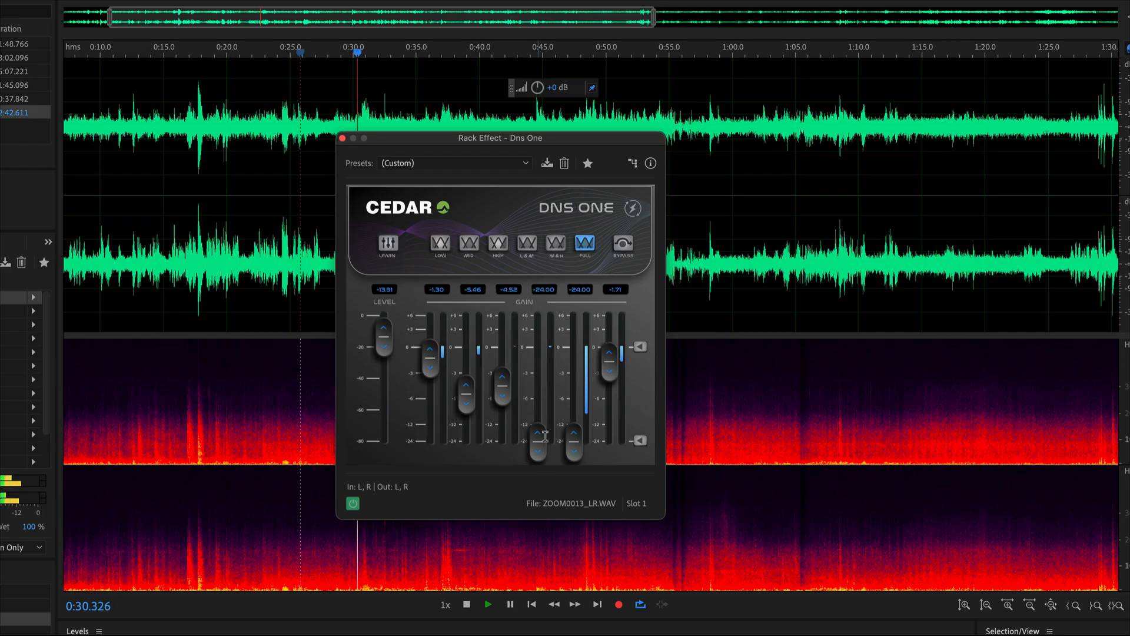
left_click_drag(498, 398, 522, 505)
left_click_drag(574, 445, 574, 366)
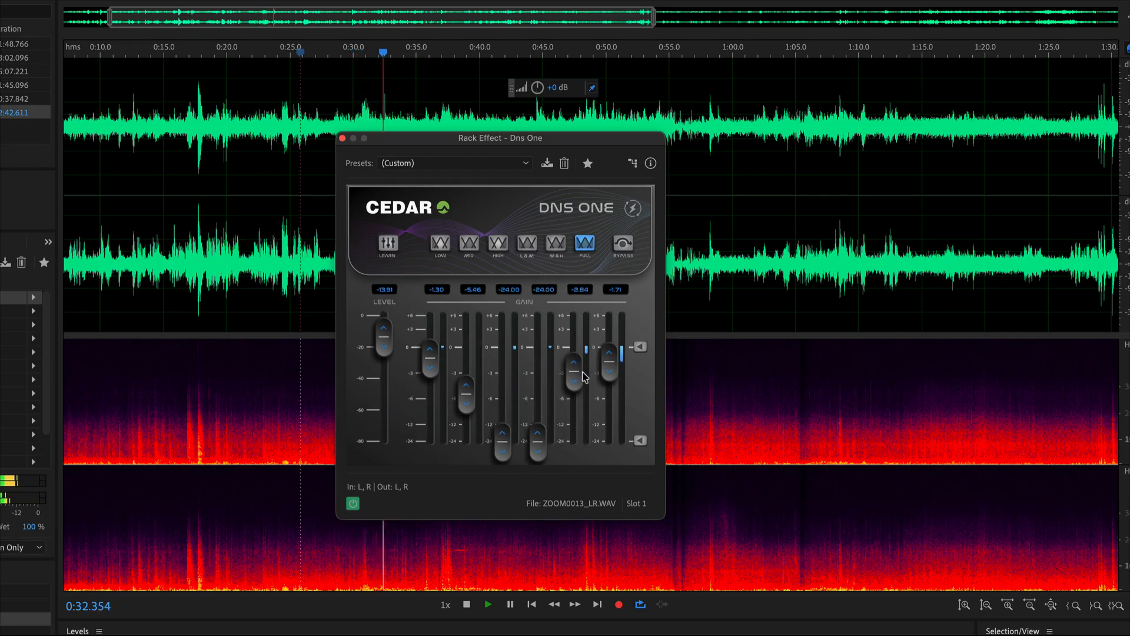
Lower the first and second band gains to -24.00 and raise the Level to 0.00.
left_click_drag(466, 393, 504, 465)
left_click_drag(430, 359, 433, 530)
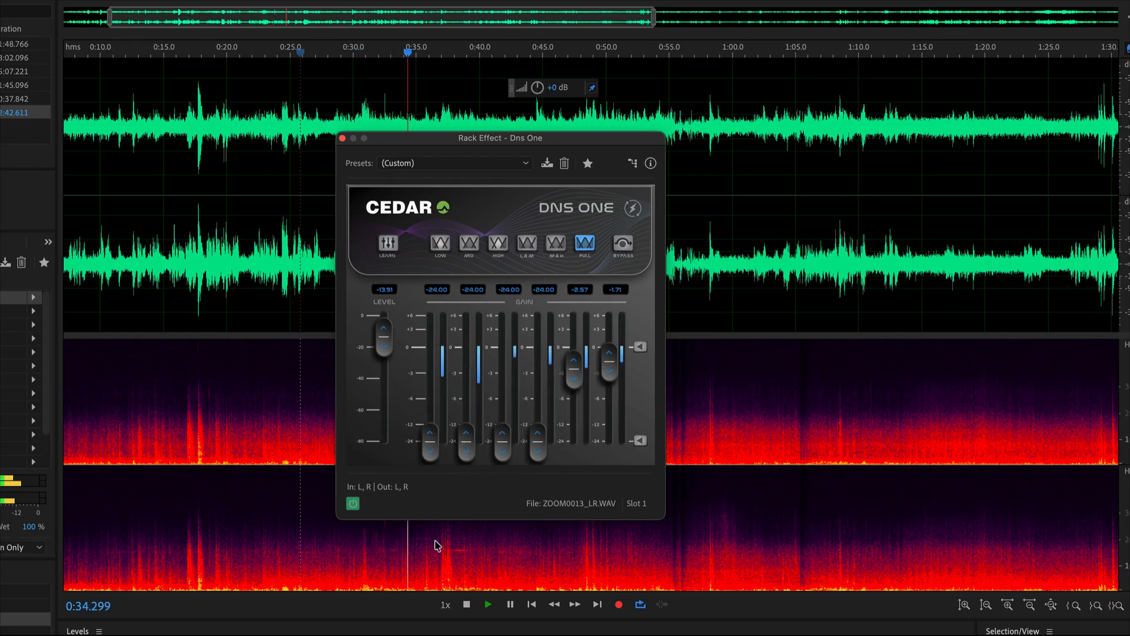
left_click_drag(384, 337, 392, 277)
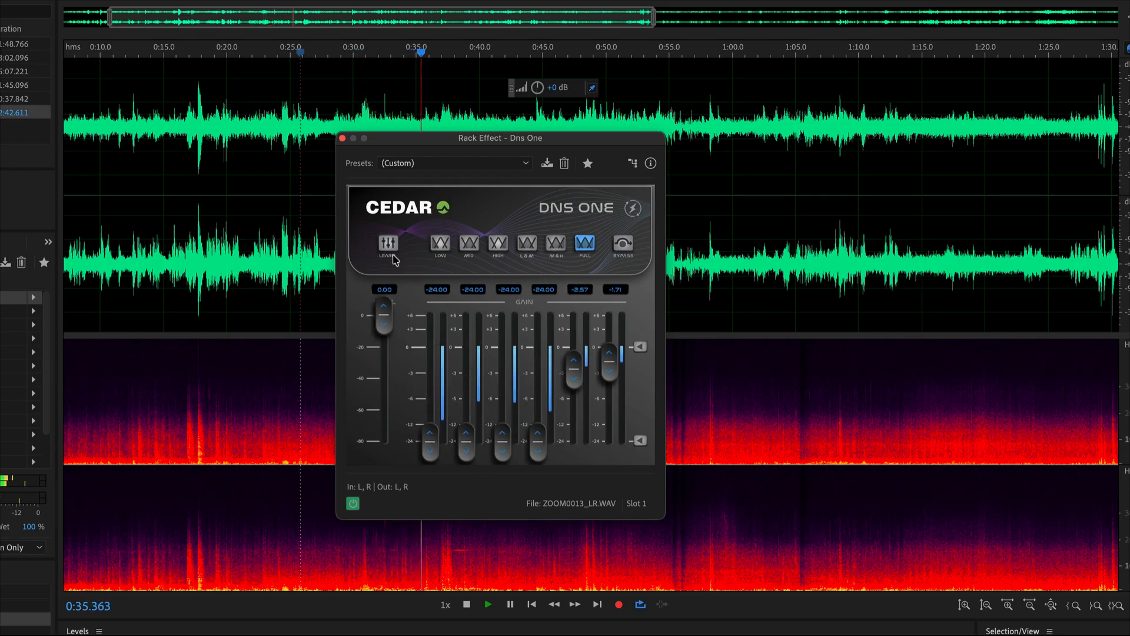
Compare the M&H, Low, Mid, High, L&M and Full range modes during playback, and replay in Full from about 0:16.5.
left_click(555, 250)
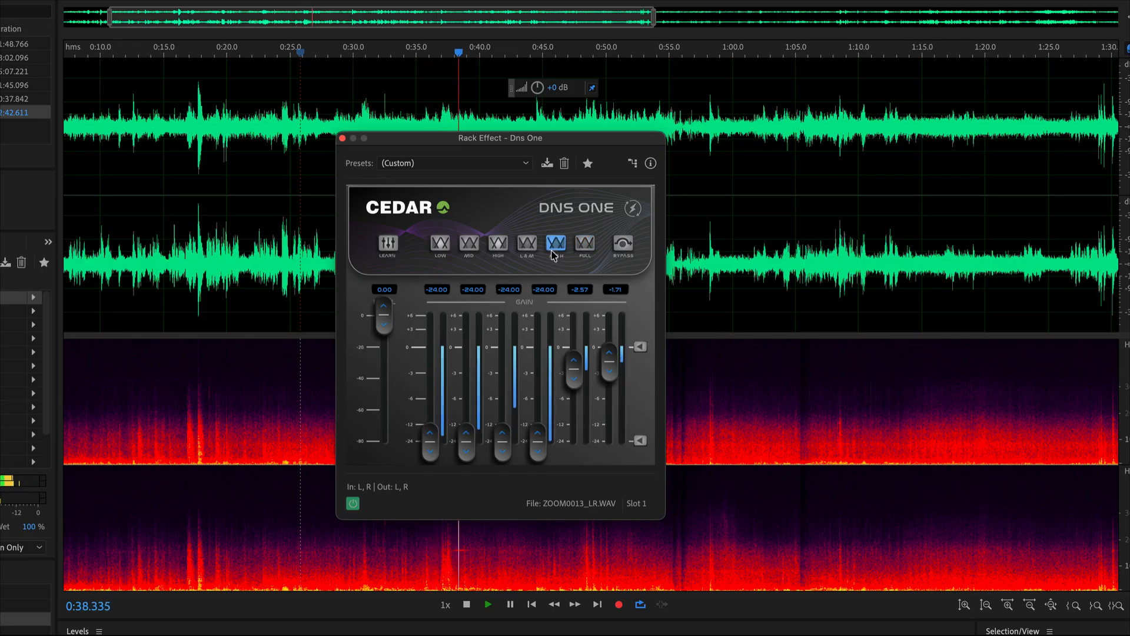
left_click(441, 242)
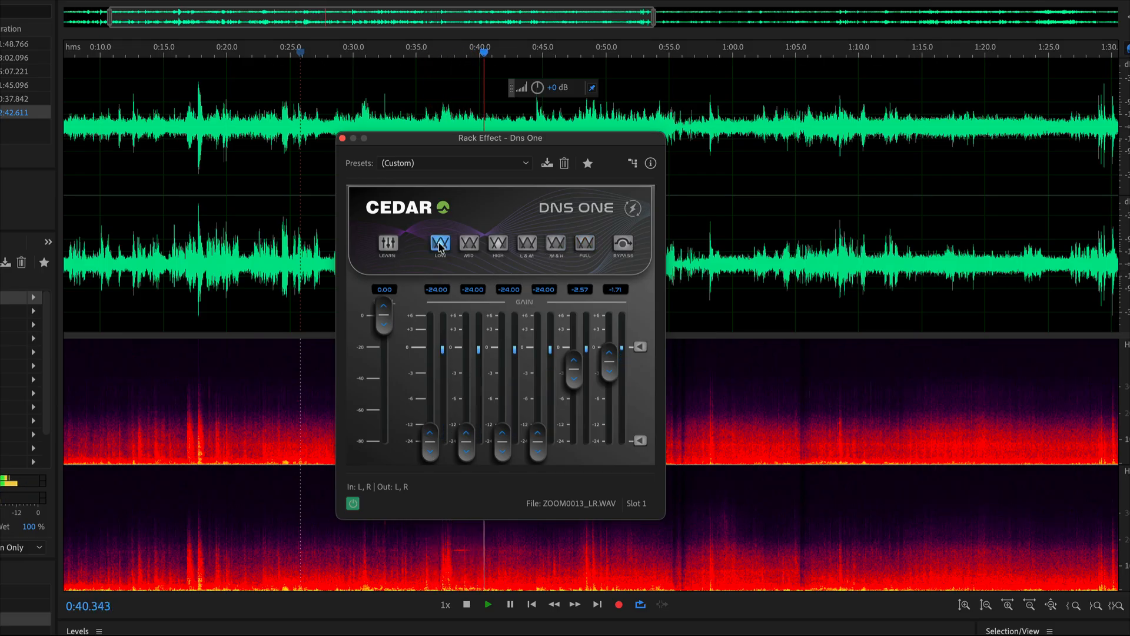
left_click(470, 243)
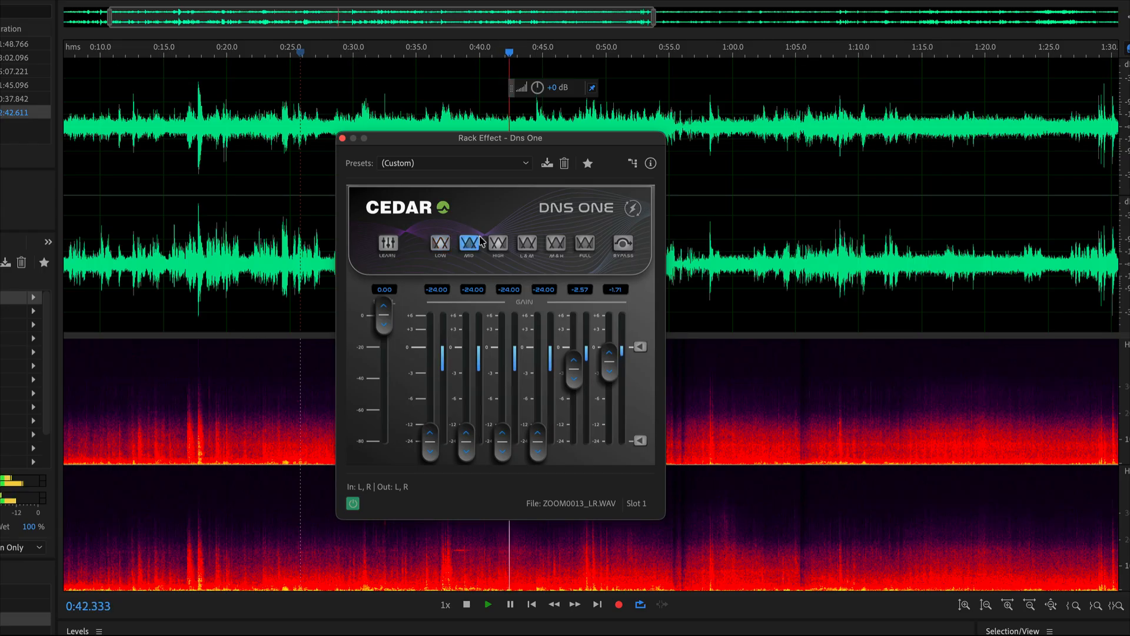
left_click(500, 244)
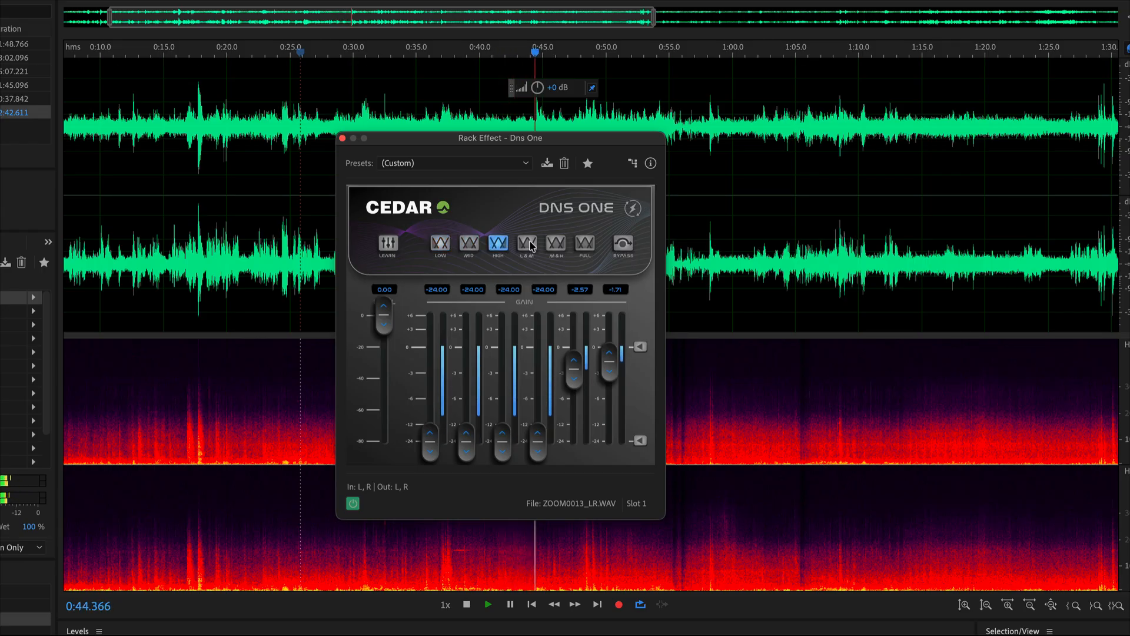
left_click(527, 244)
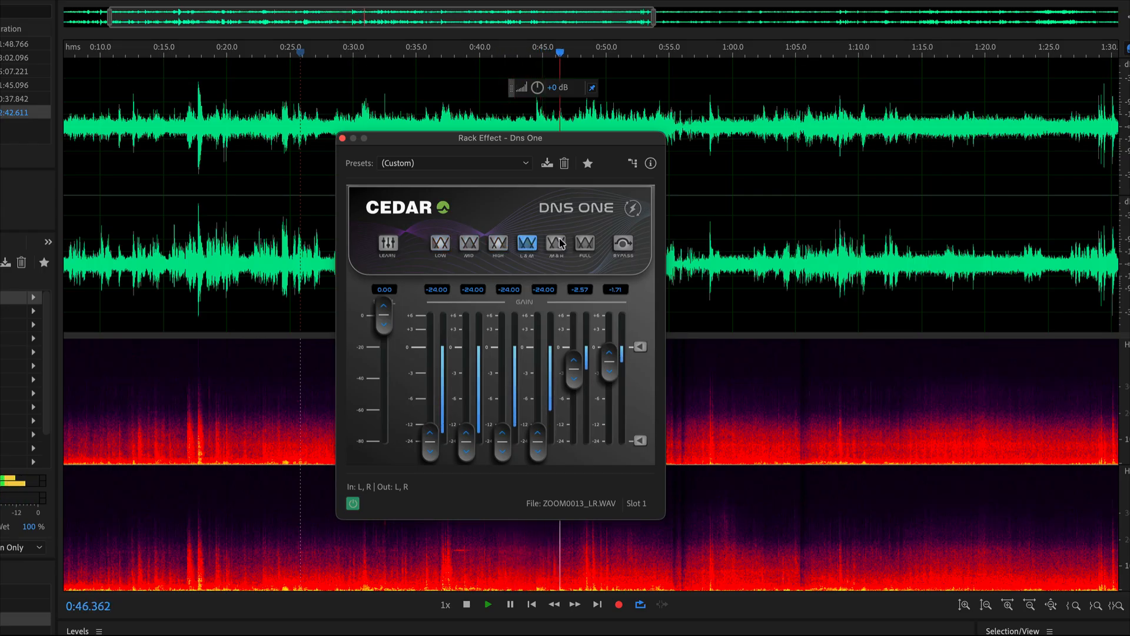
left_click(560, 244)
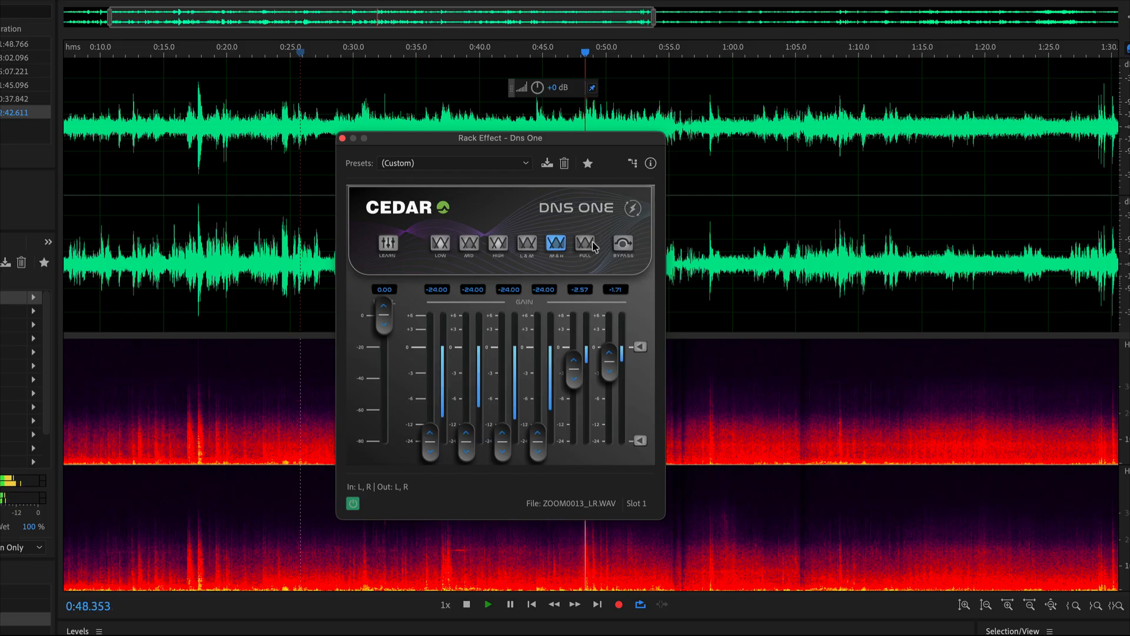
left_click(589, 244)
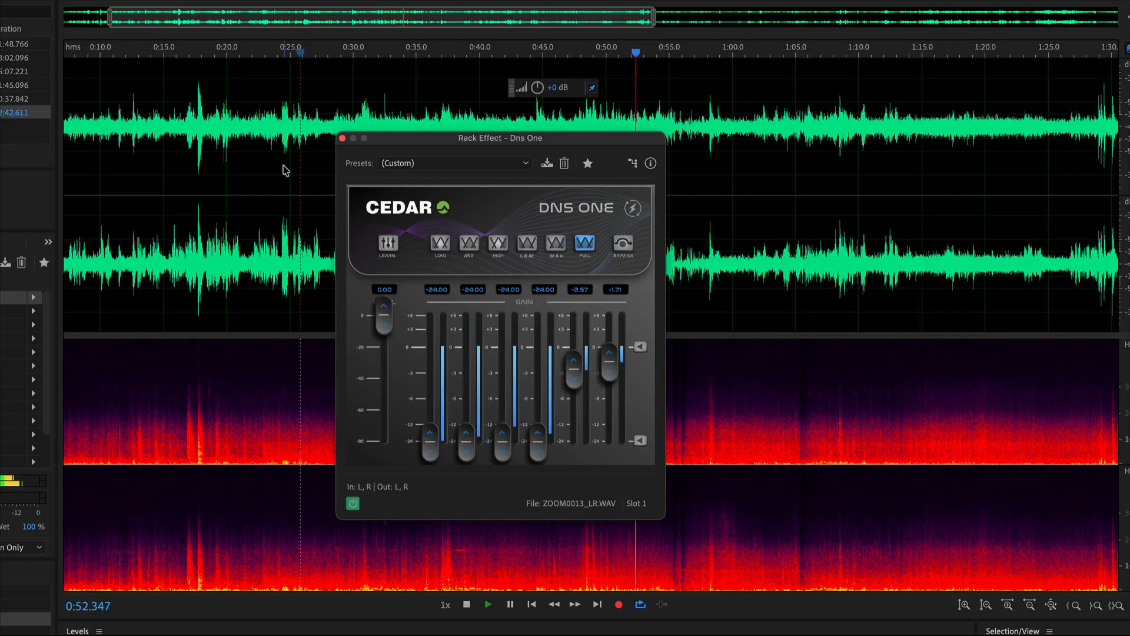
left_click(184, 171)
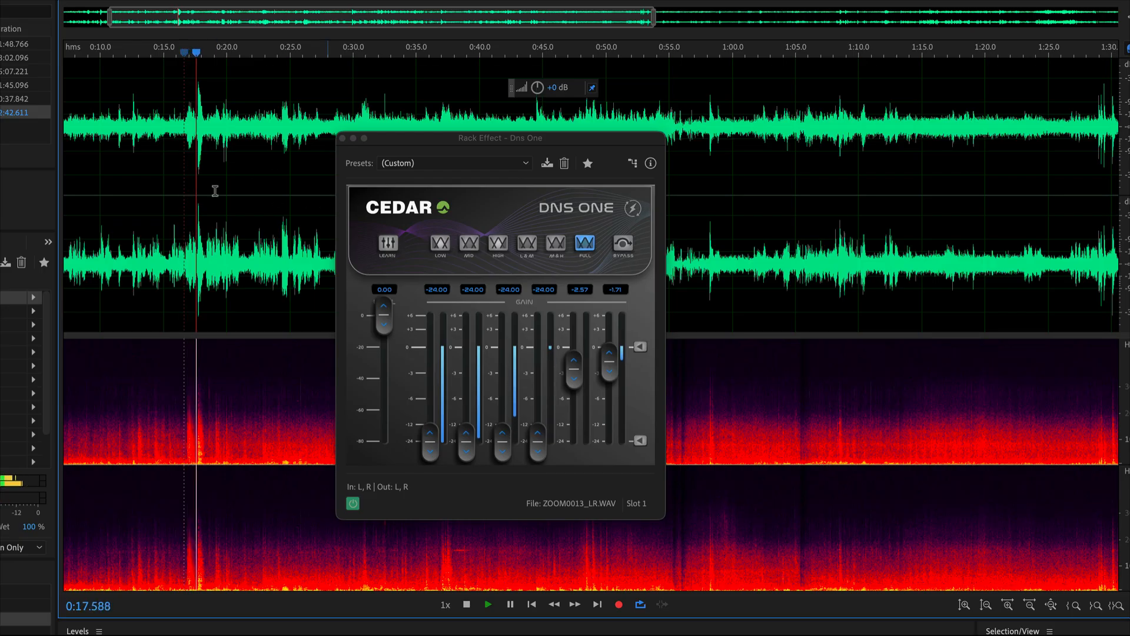
key("space")
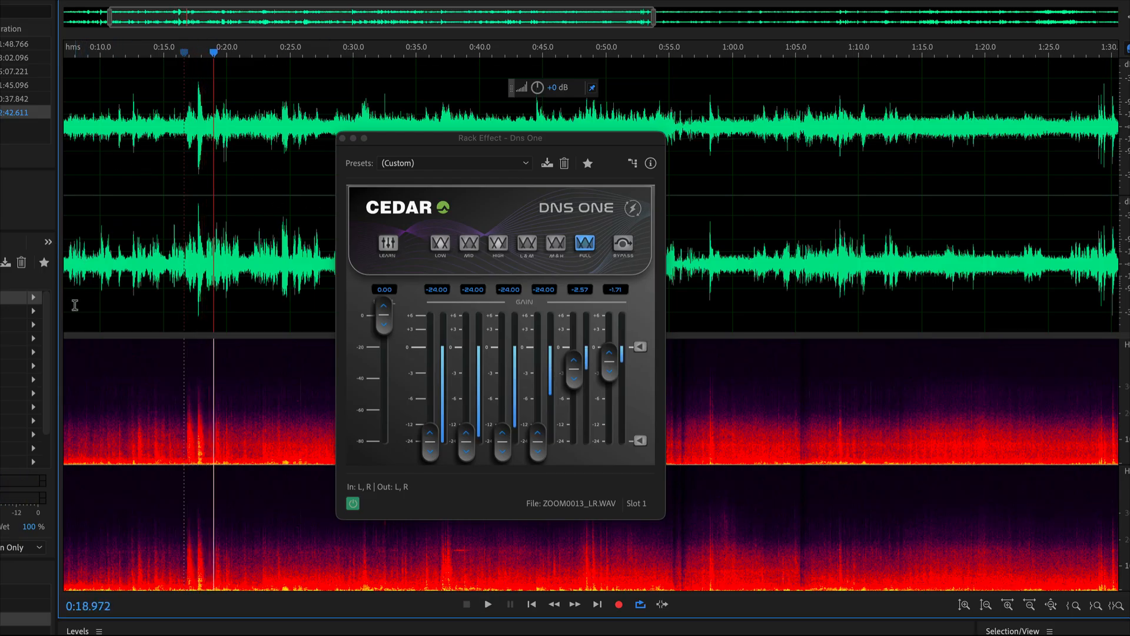
Replace the effect in the first rack slot with CEDAR Forensic Enhance and reposition its window.
left_click(34, 302)
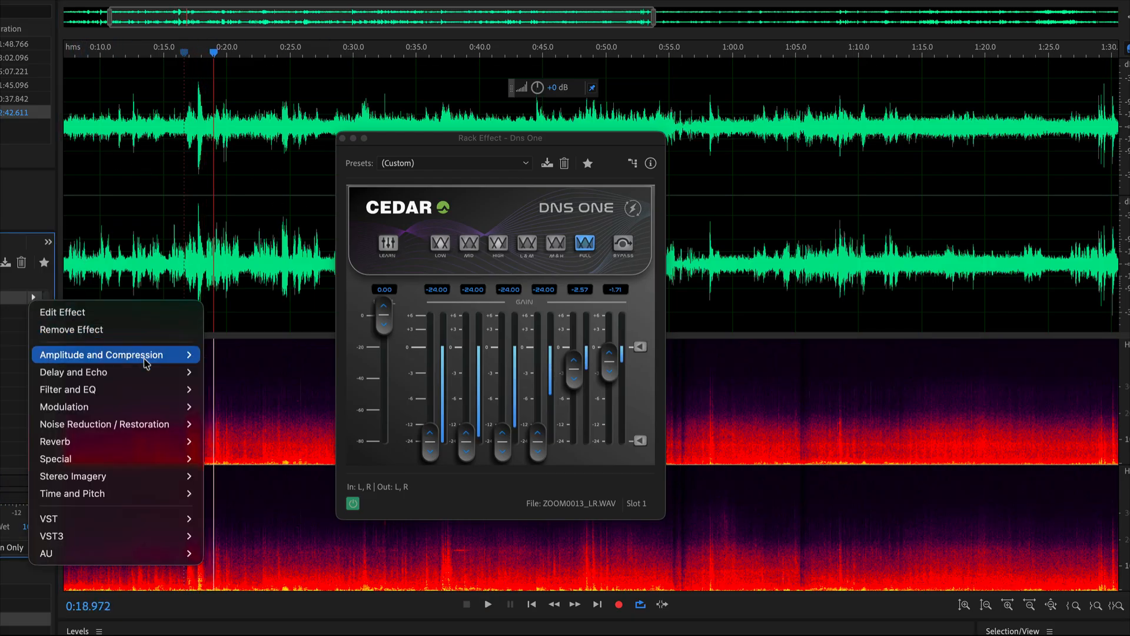
mouse_move(158, 555)
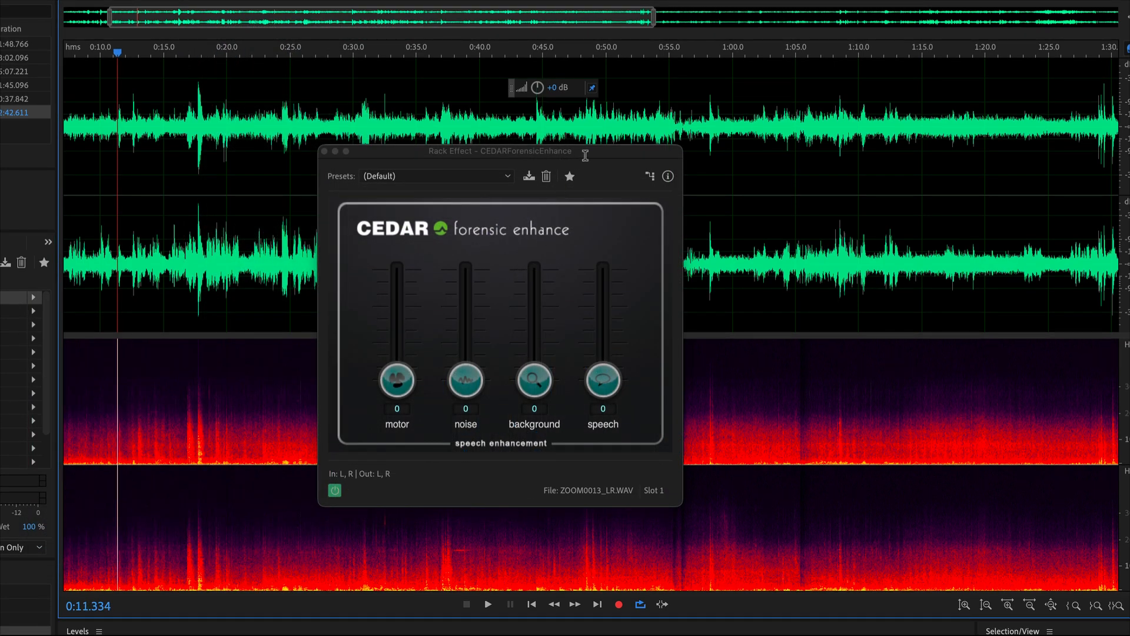
left_click_drag(585, 155, 523, 193)
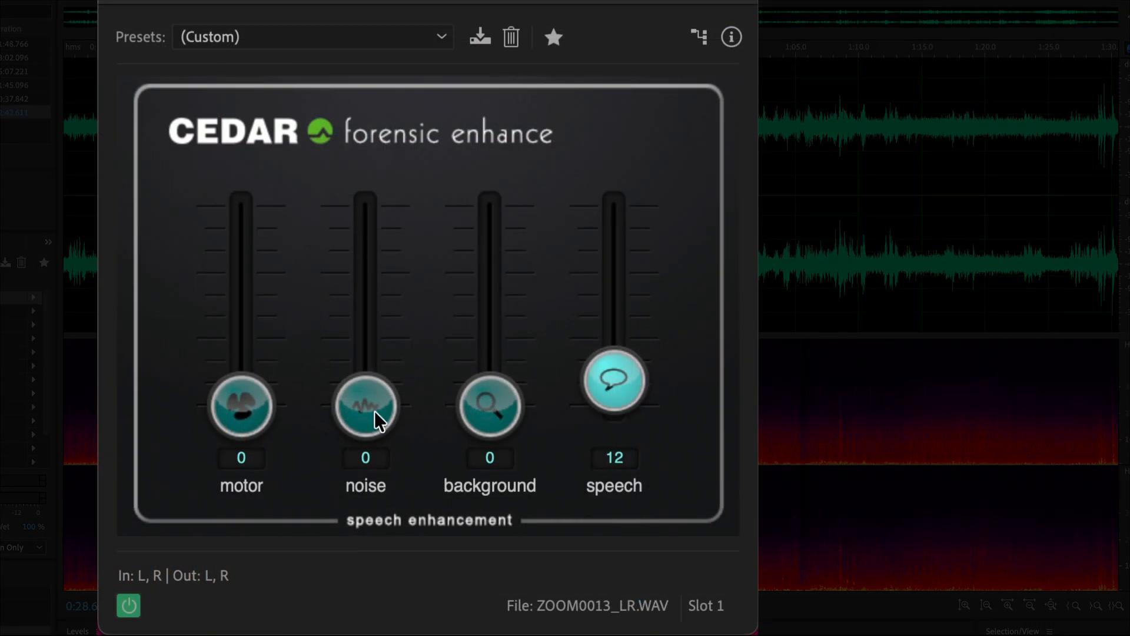
left_click_drag(241, 411, 242, 393)
left_click_drag(349, 377, 360, 412)
left_click_drag(256, 386, 271, 450)
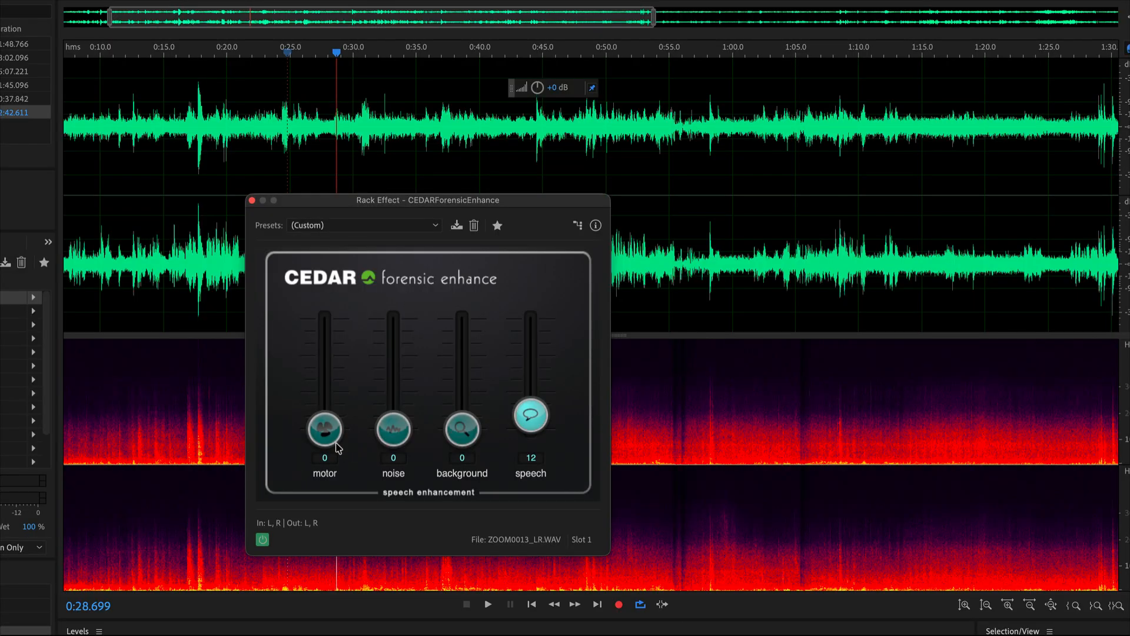
Try motor reduction at 92 while playing from about 0:08, reset it to 0 and stop playback.
left_click(80, 120)
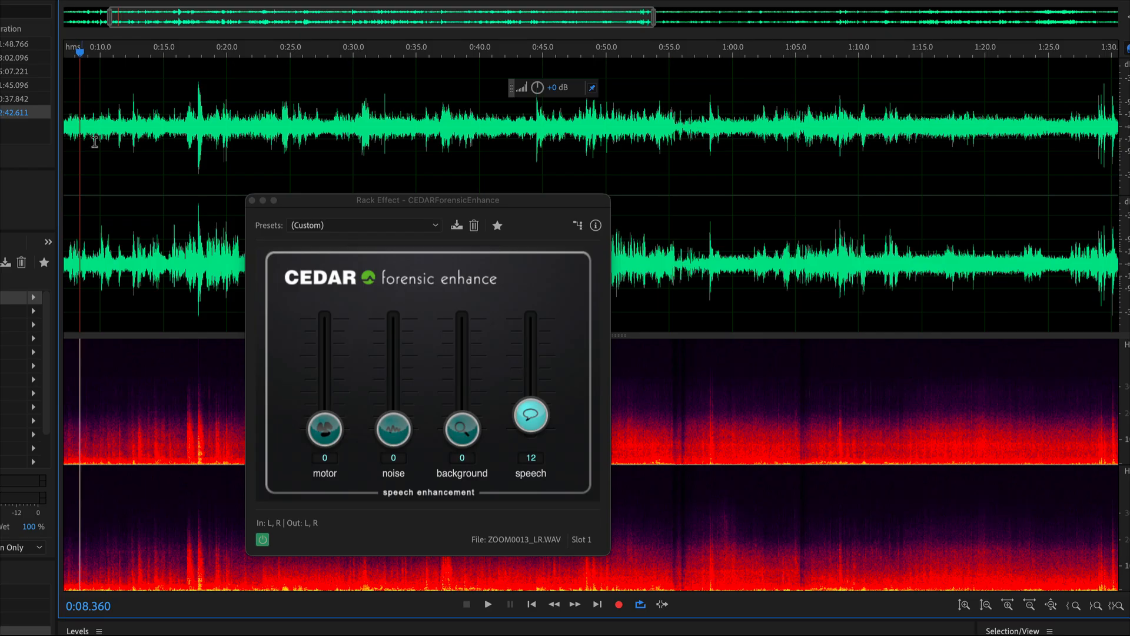
key("space")
left_click_drag(318, 424, 316, 320)
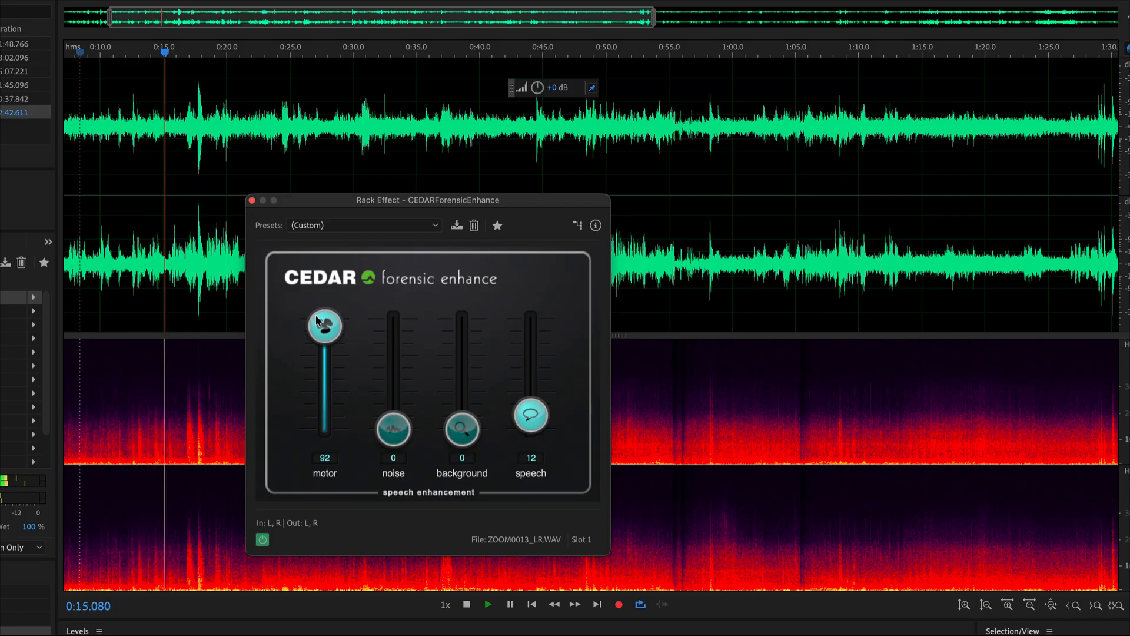
left_click_drag(317, 320, 312, 456)
key("space")
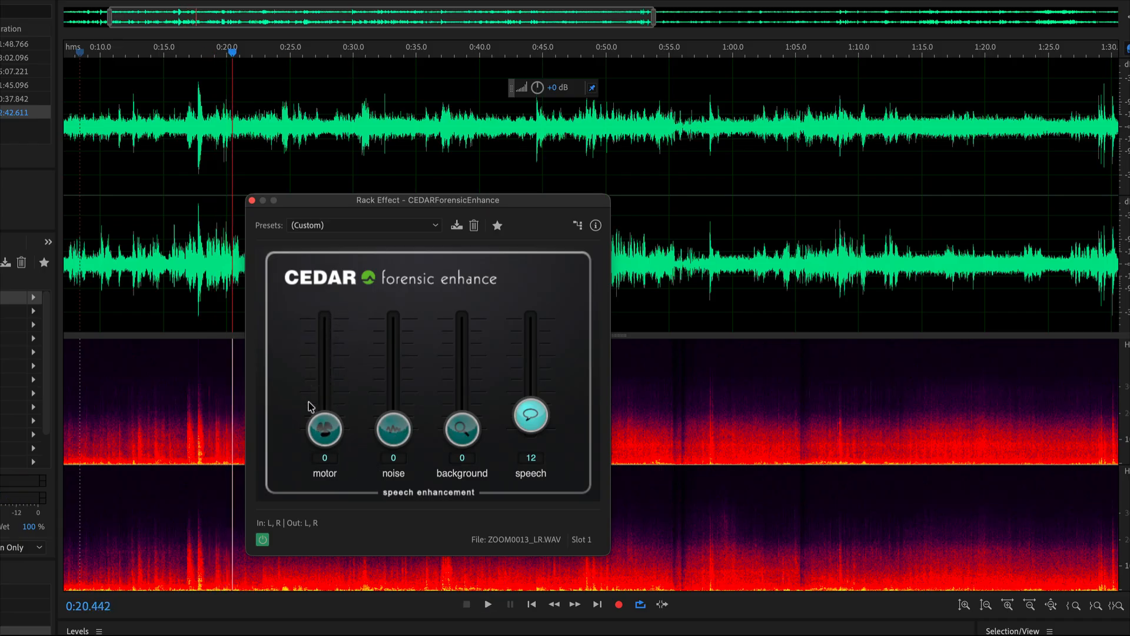
Play the recording from 0:10 and raise the motor reduction to 42.
left_click(104, 137)
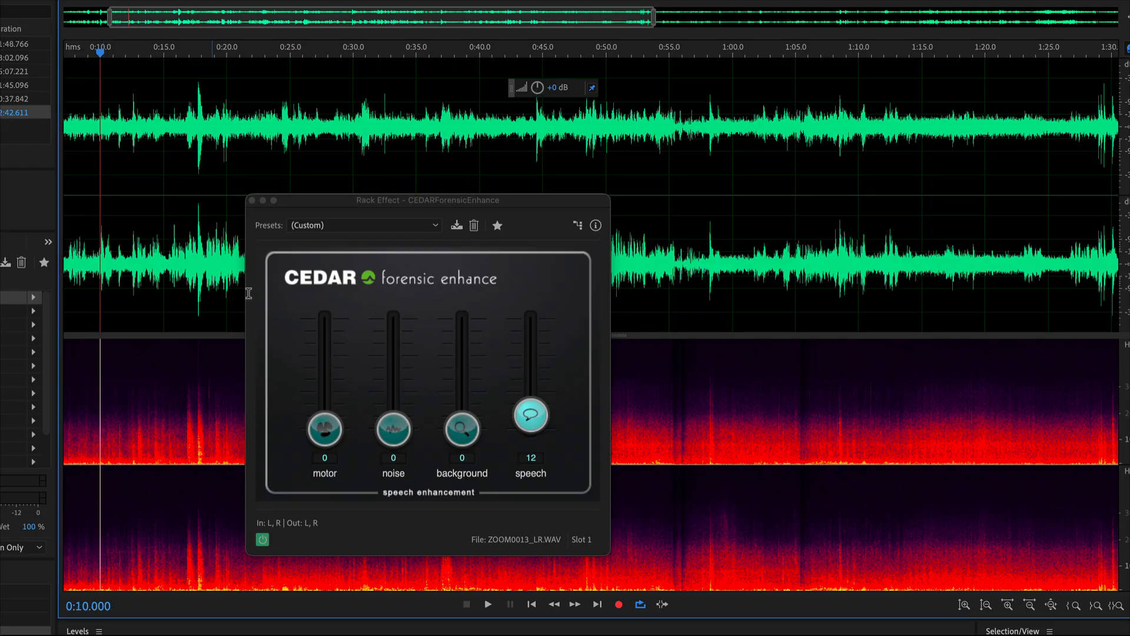
key("space")
left_click_drag(324, 429, 337, 383)
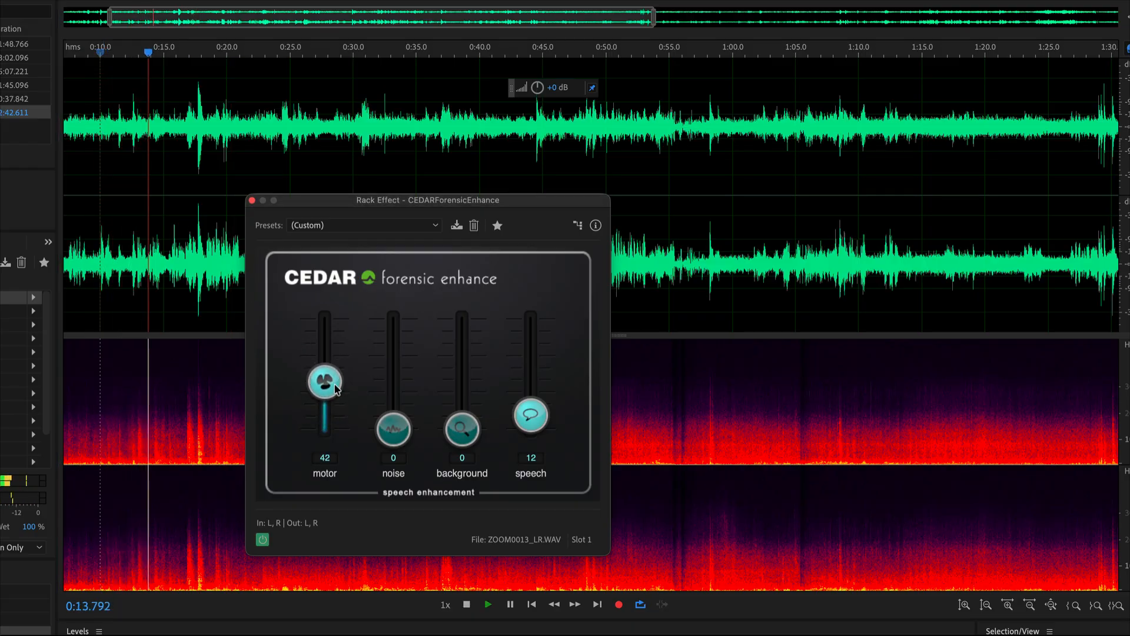
Reset the motor reduction to 0 and audition the noise reduction at 100 instead.
left_click_drag(337, 383, 330, 431)
key("space")
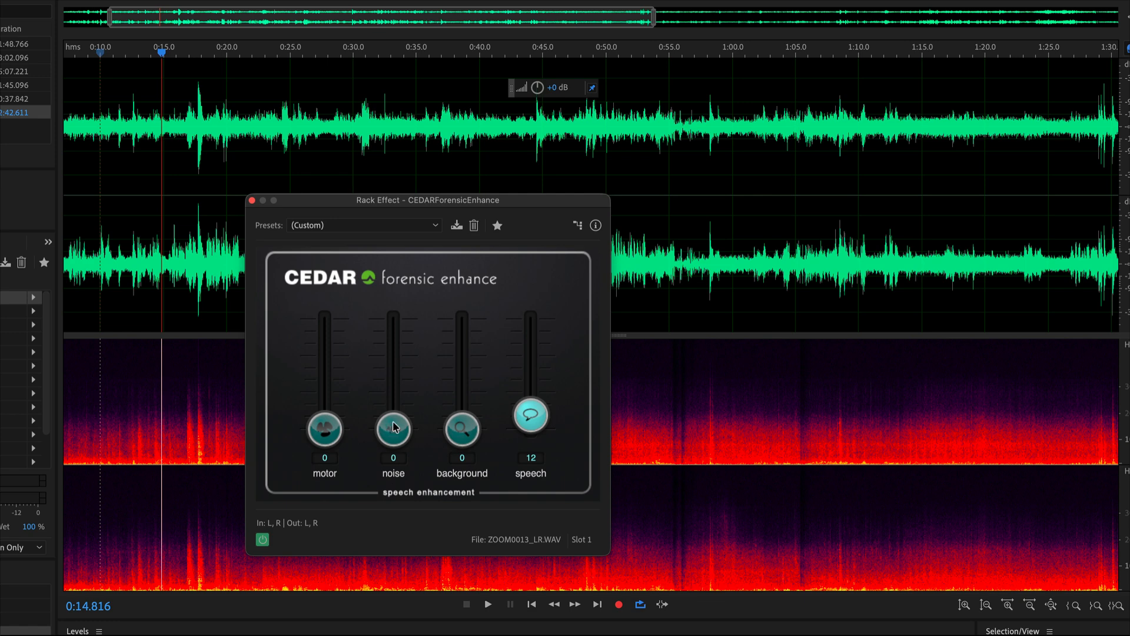
left_click_drag(393, 431, 396, 299)
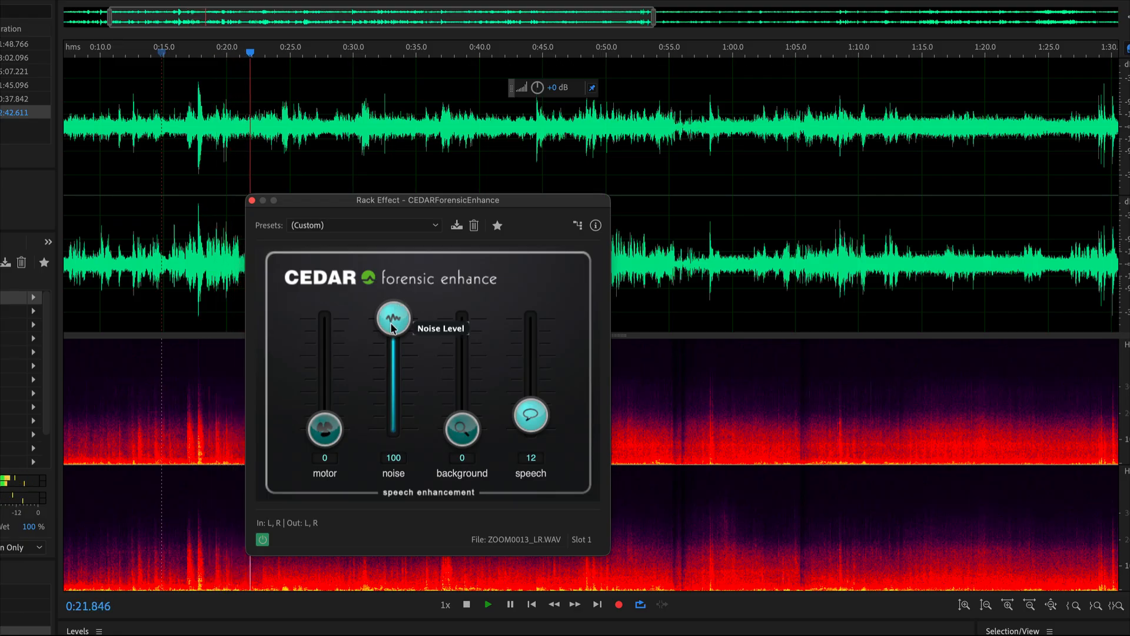
Set Forensic Enhance to motor 15, noise 25 and speech 34, and return the playhead to about 0:11.5.
left_click_drag(391, 327, 399, 378)
left_click_drag(524, 413, 523, 400)
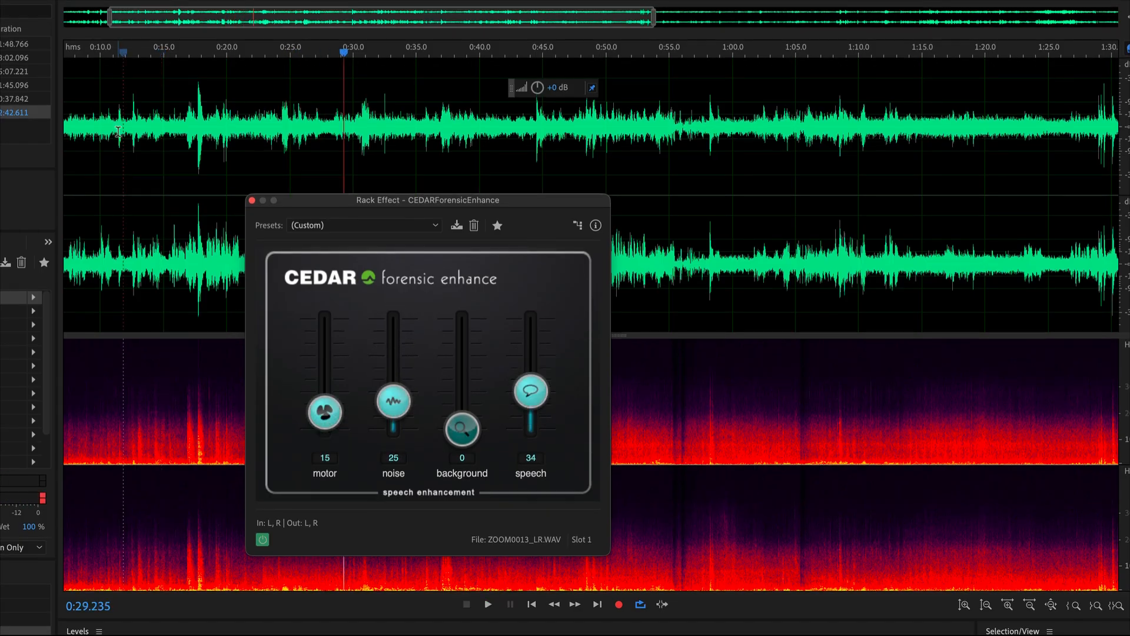
left_click(118, 131)
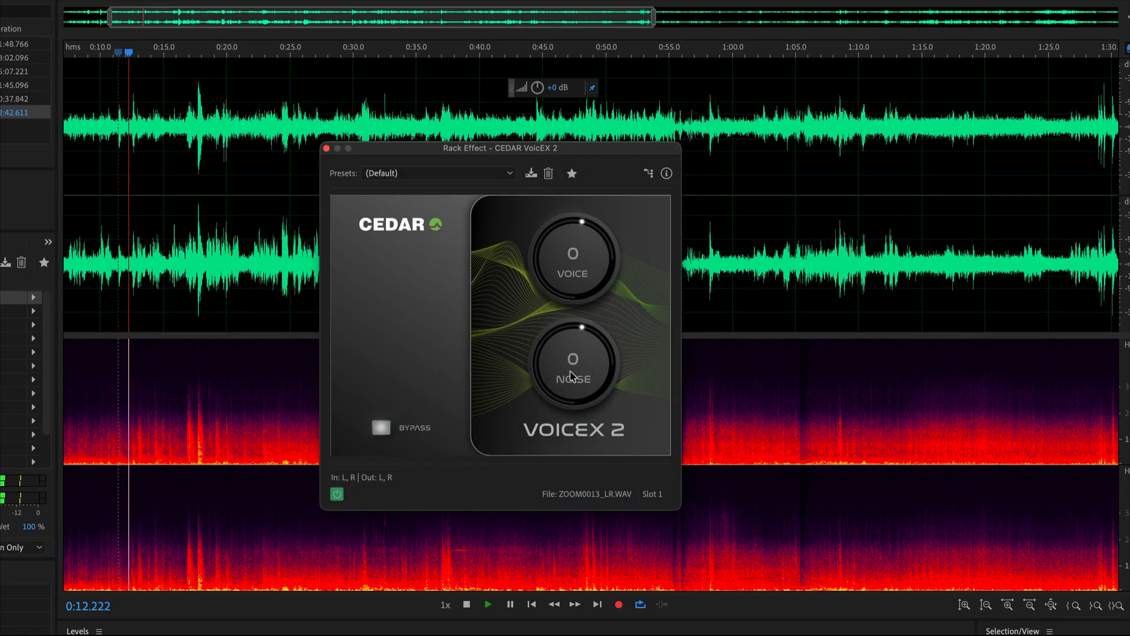
Set voice to 4 and noise to -50 in CEDAR VoicEX 2 during playback, and toggle the effect's power to compare.
left_click_drag(558, 385, 535, 471)
left_click_drag(562, 273, 560, 267)
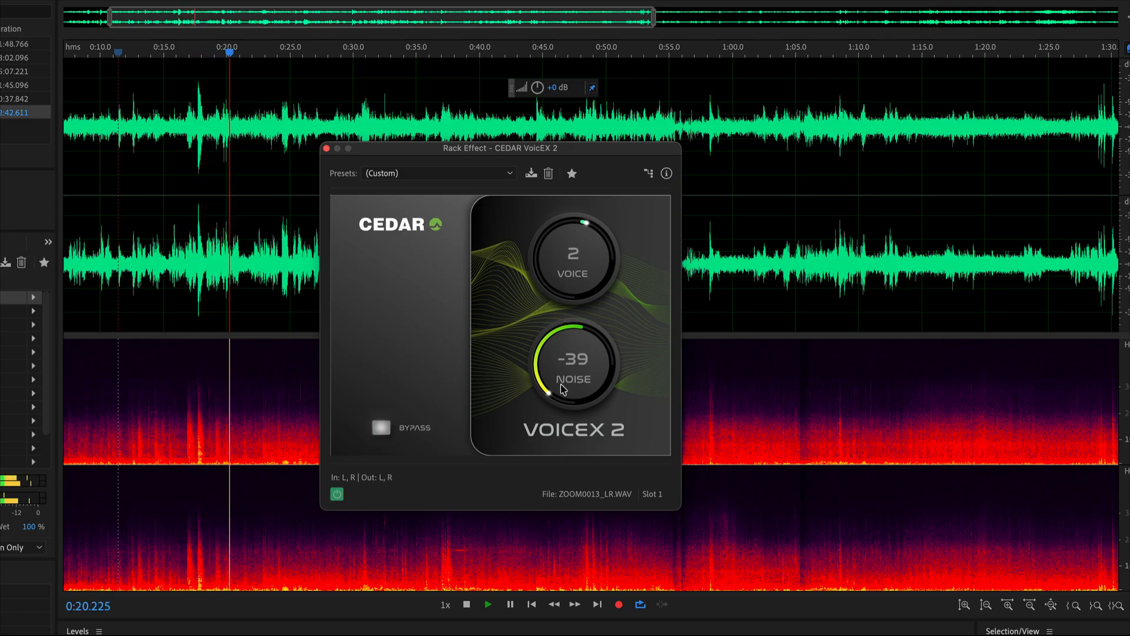
left_click_drag(553, 391, 553, 408)
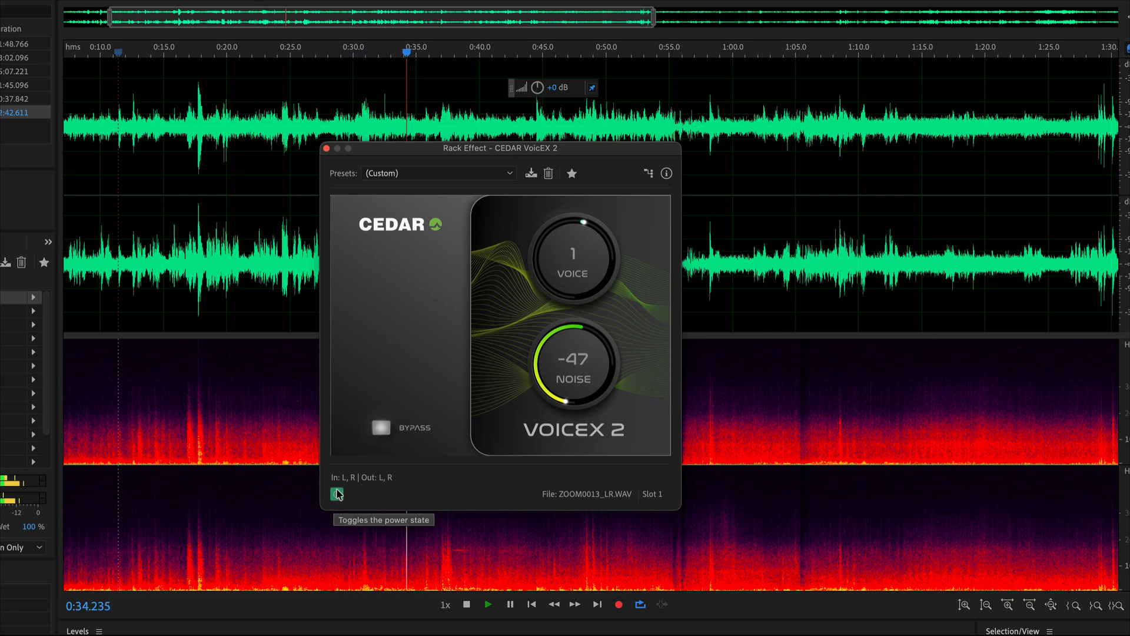
key("space")
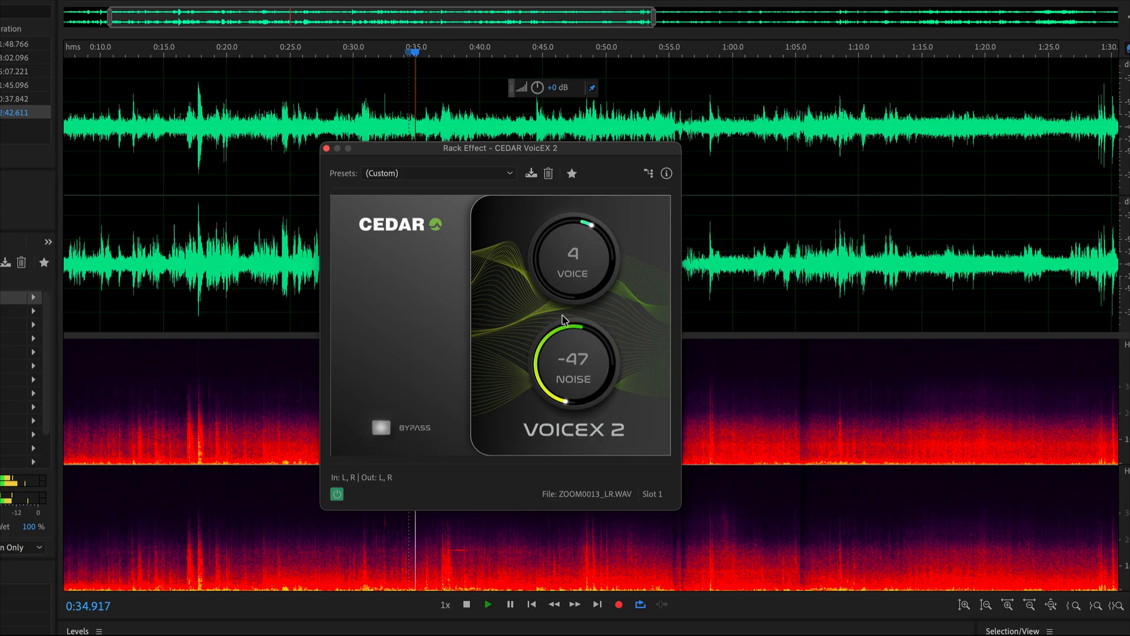
left_click_drag(562, 320, 476, 423)
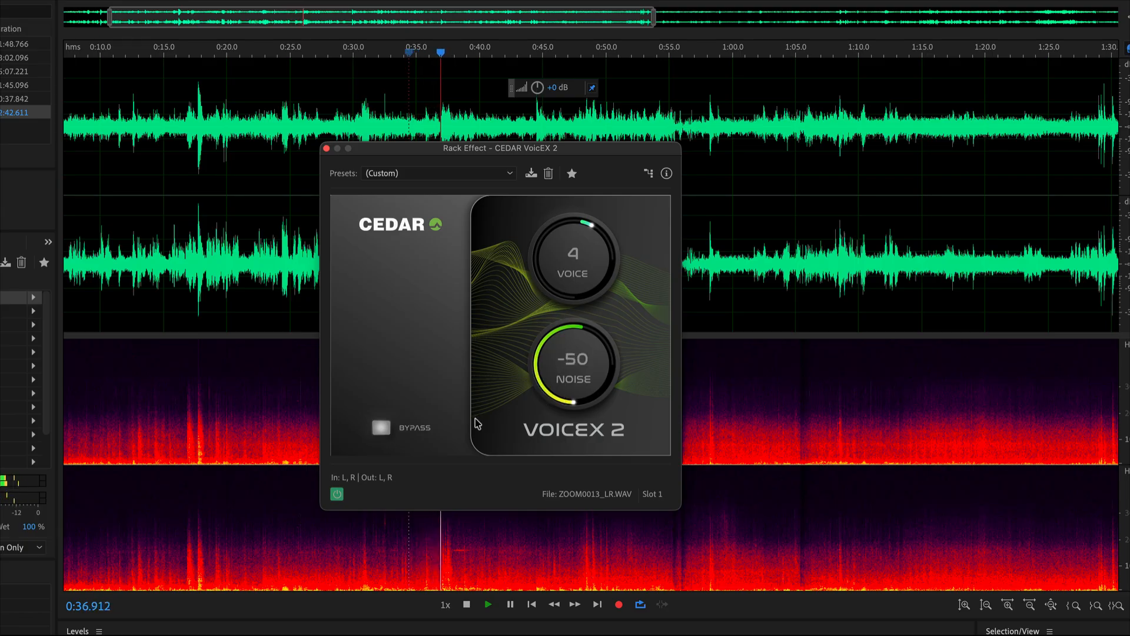
left_click(336, 494)
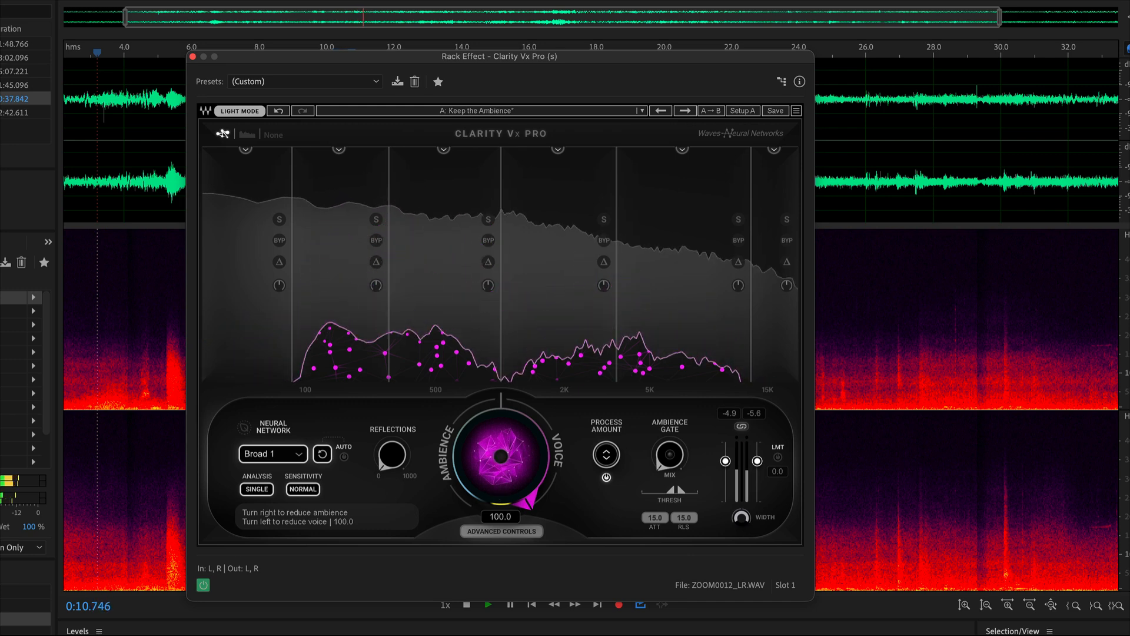
Try the Broad 1 HF and Broad 2 neural networks in Clarity Vx Pro and lower the ambience/voice control to 70.6.
left_click(263, 459)
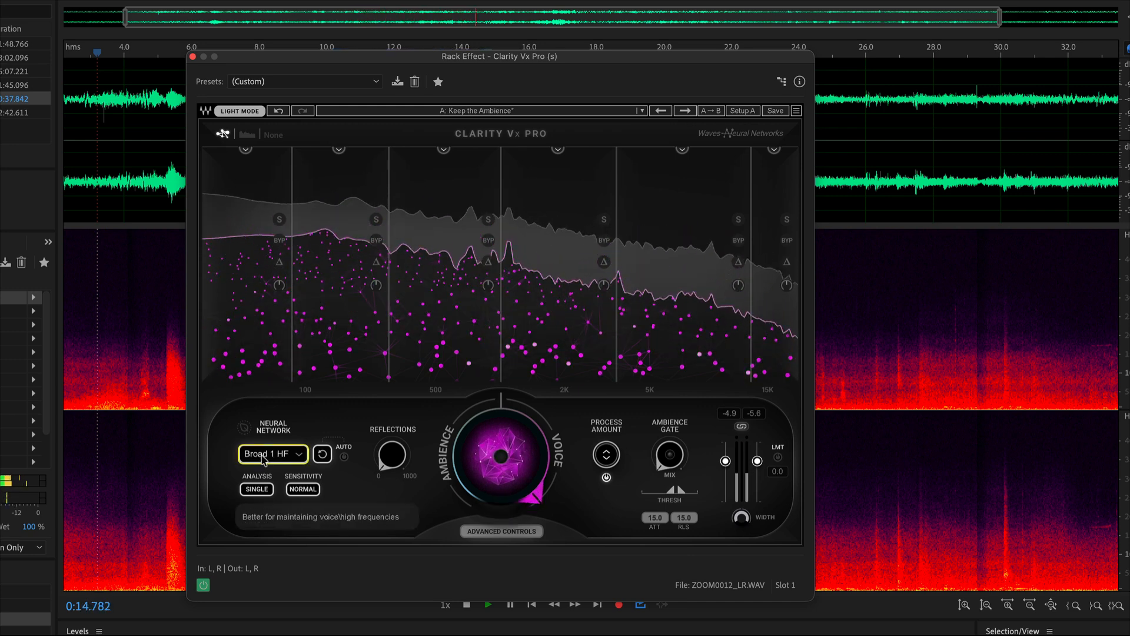
left_click(263, 458)
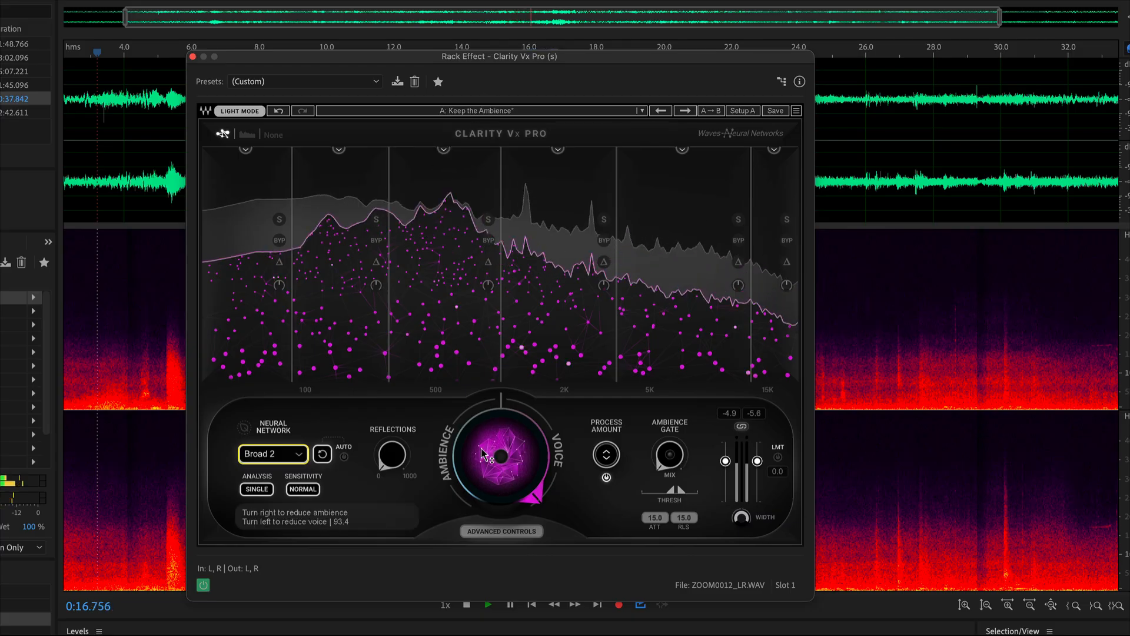
left_click_drag(501, 458, 501, 463)
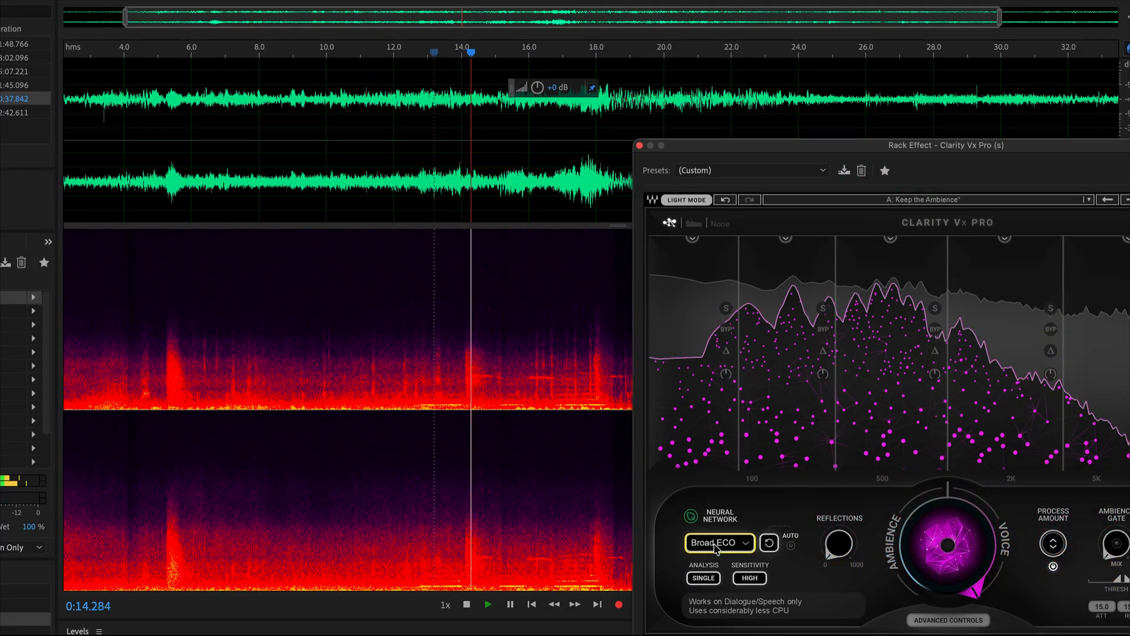
Set the Clarity Vx Pro neural network to Broad 1 and its sensitivity to Normal, and stop playback.
left_click(715, 543)
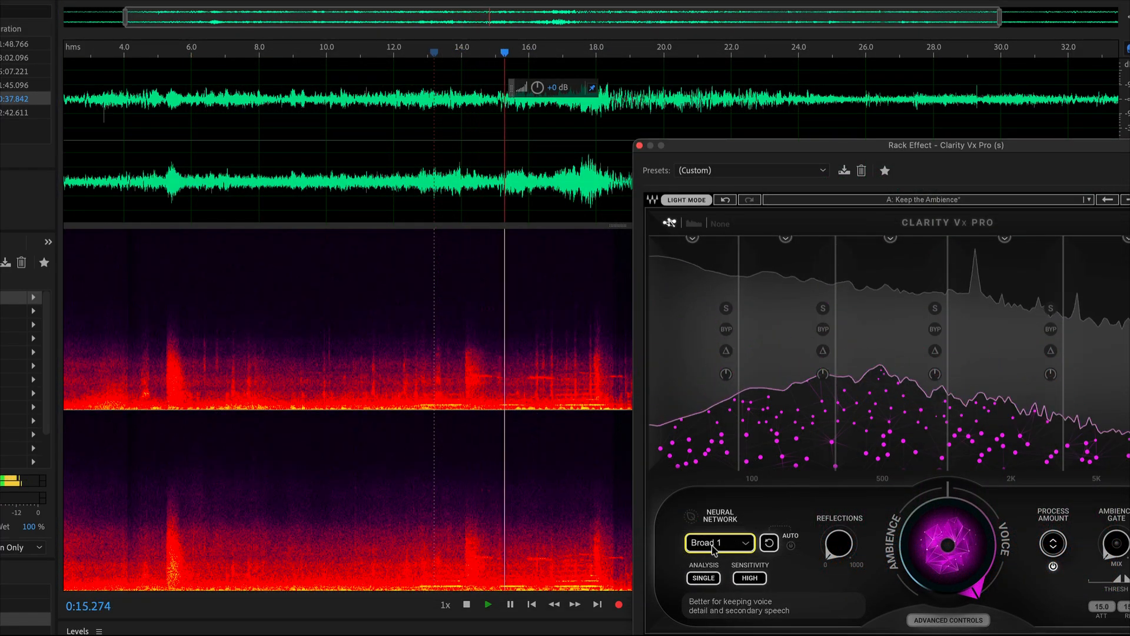
left_click(748, 579)
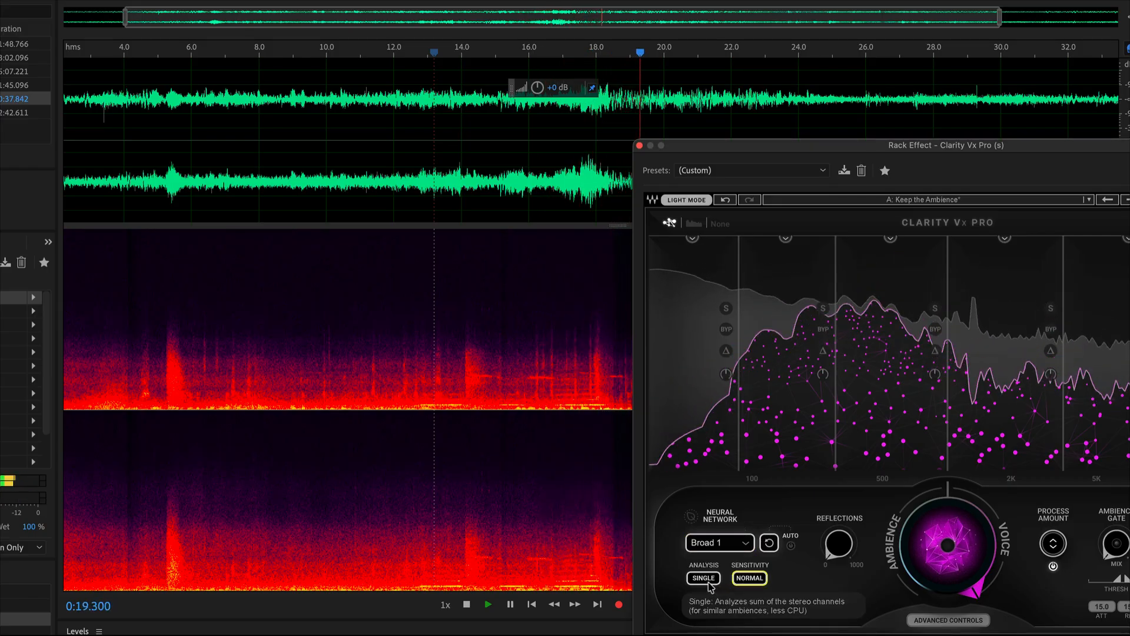
key("space")
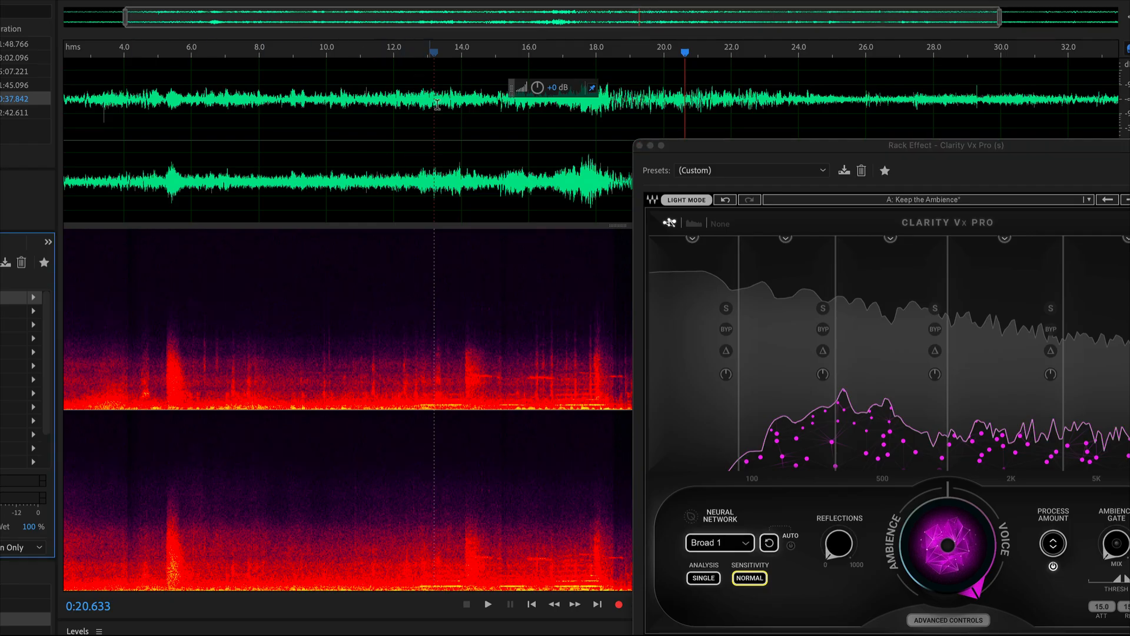
Listen to the recording from about 0:13 to 0:22 with Clarity Vx Pro active and its window moved off the waveform.
scroll(467, 124, "down", 1)
left_click_drag(718, 142, 328, 305)
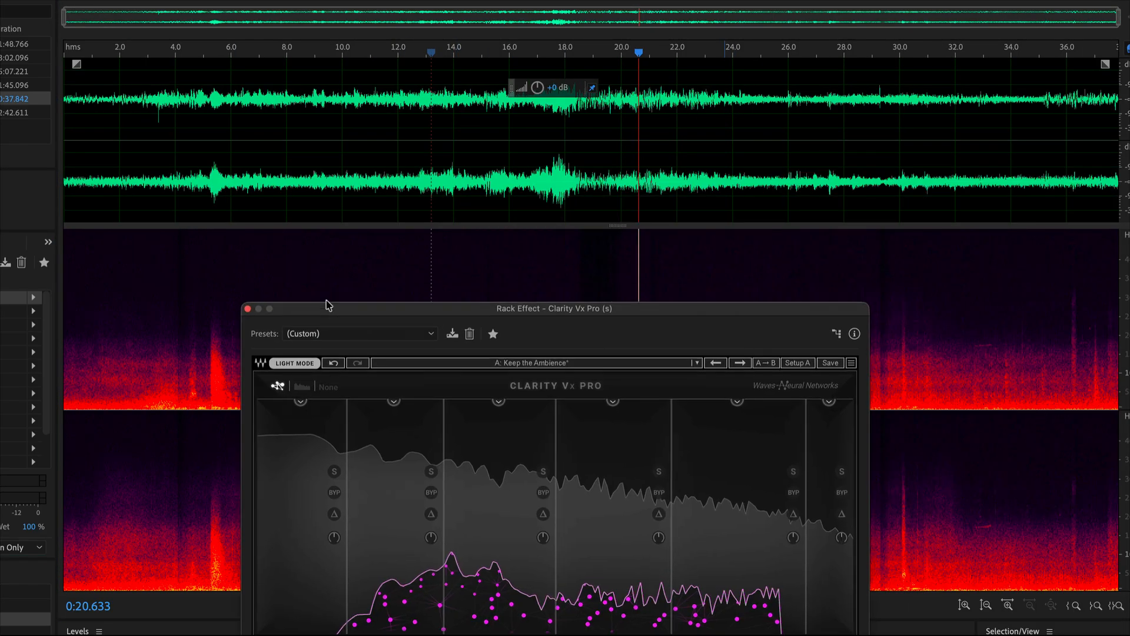
left_click(430, 141)
key("space")
left_click_drag(462, 309, 206, 29)
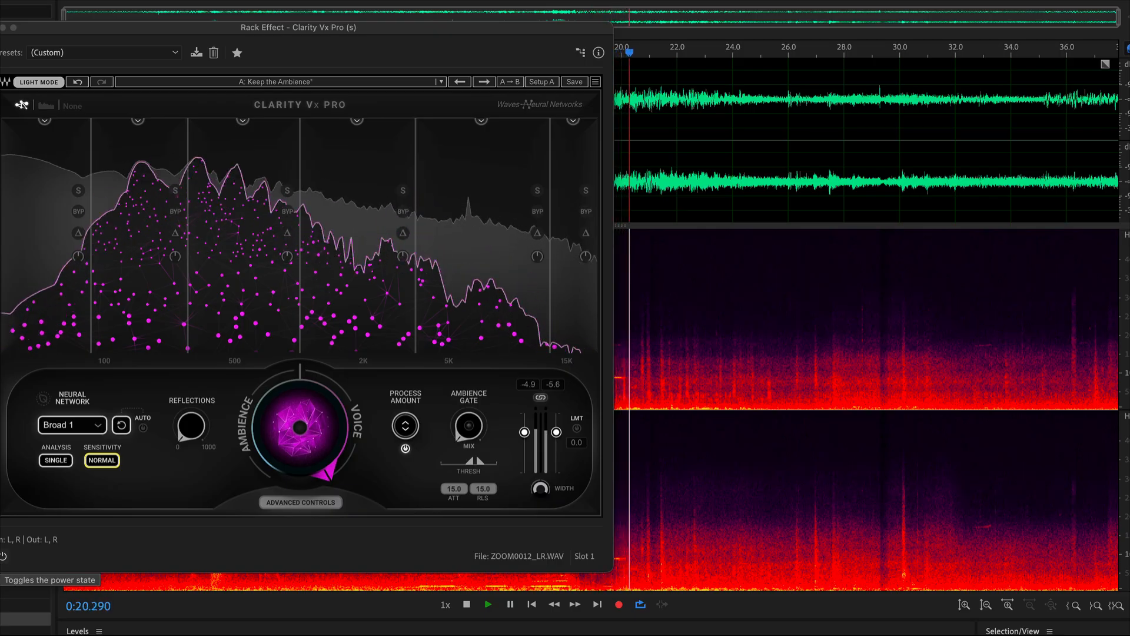
key("space")
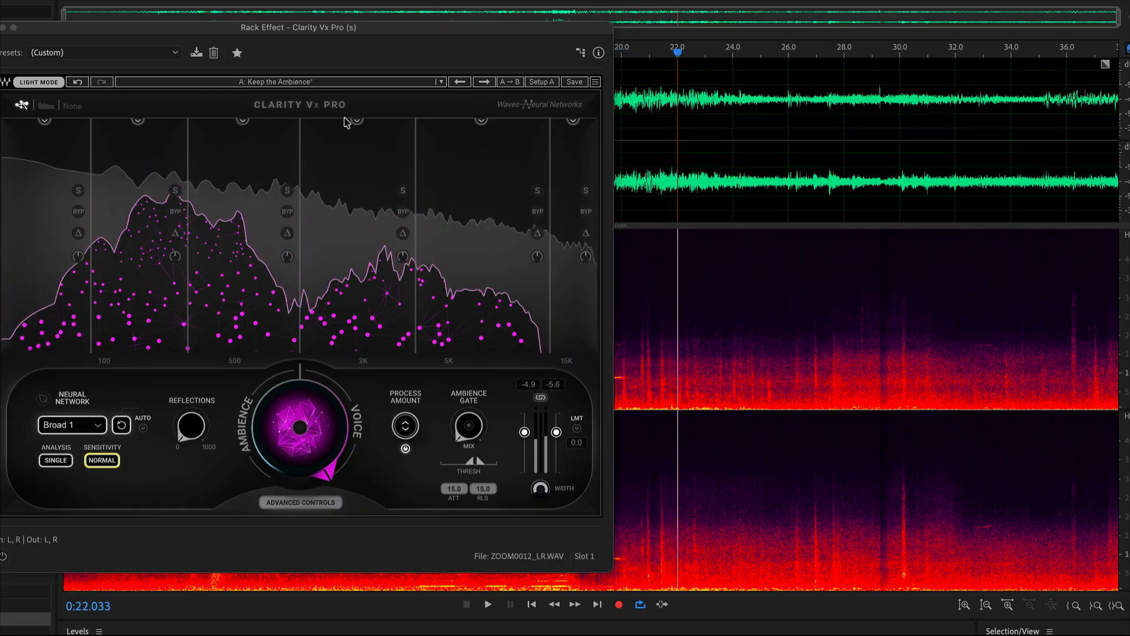
Shift the Clarity Vx Pro window farther aside and replay the recording from about 0:13.5.
left_click_drag(455, 27, 255, 75)
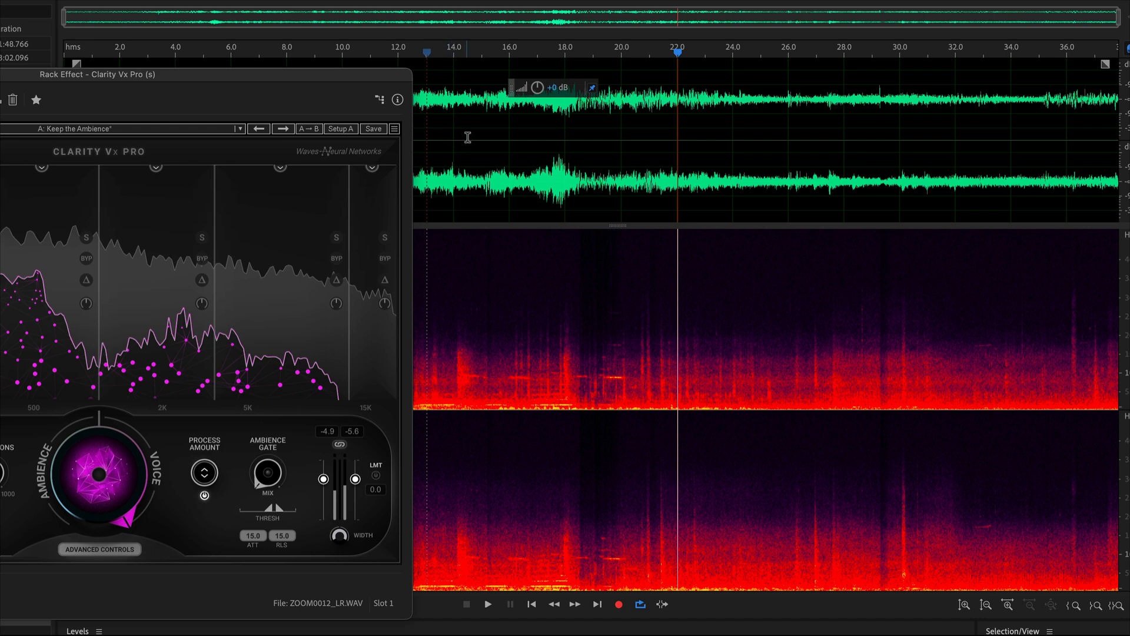
left_click(439, 107)
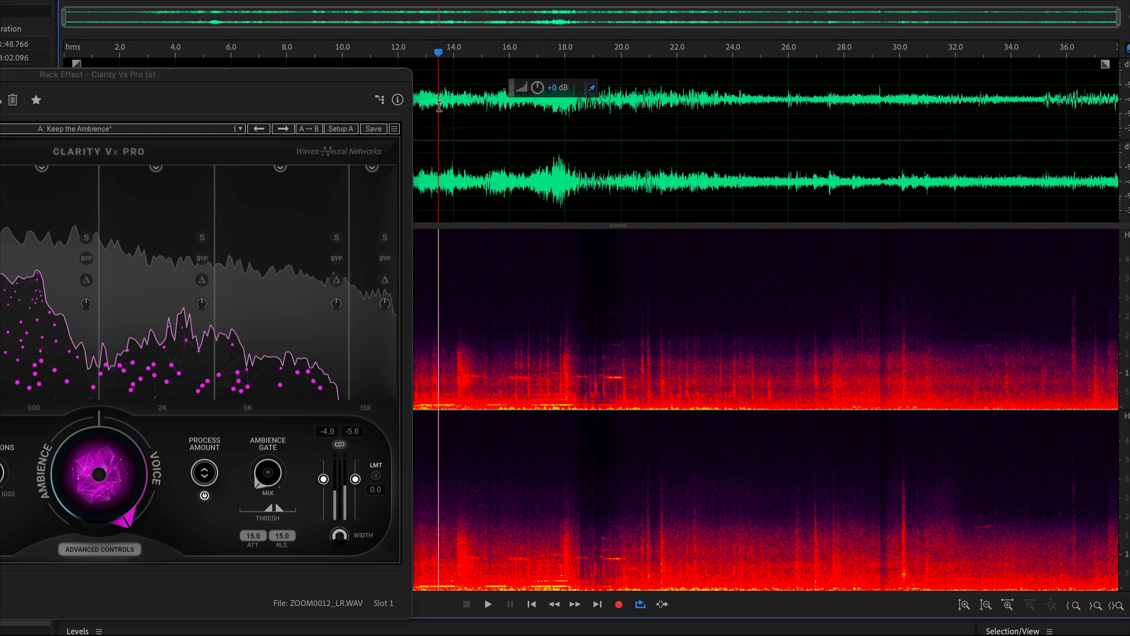
key("space")
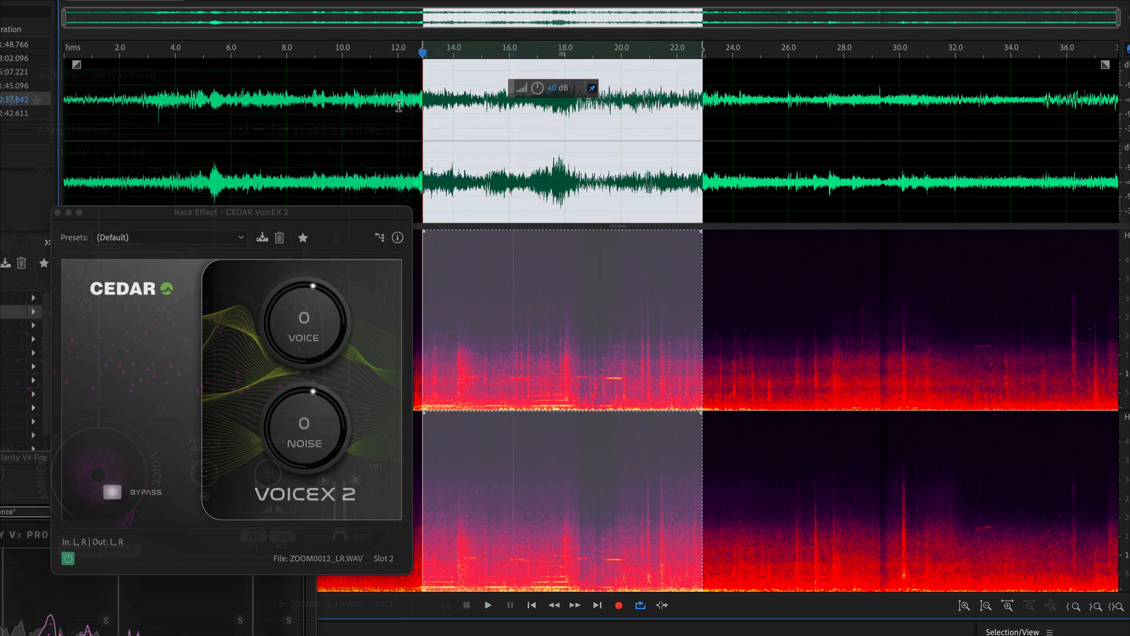
Add CEDAR VoicEX 2 in the second rack slot and set its noise to -50 while playing a selection from about 0:08.5 to 0:23.
left_click_drag(421, 159, 262, 159)
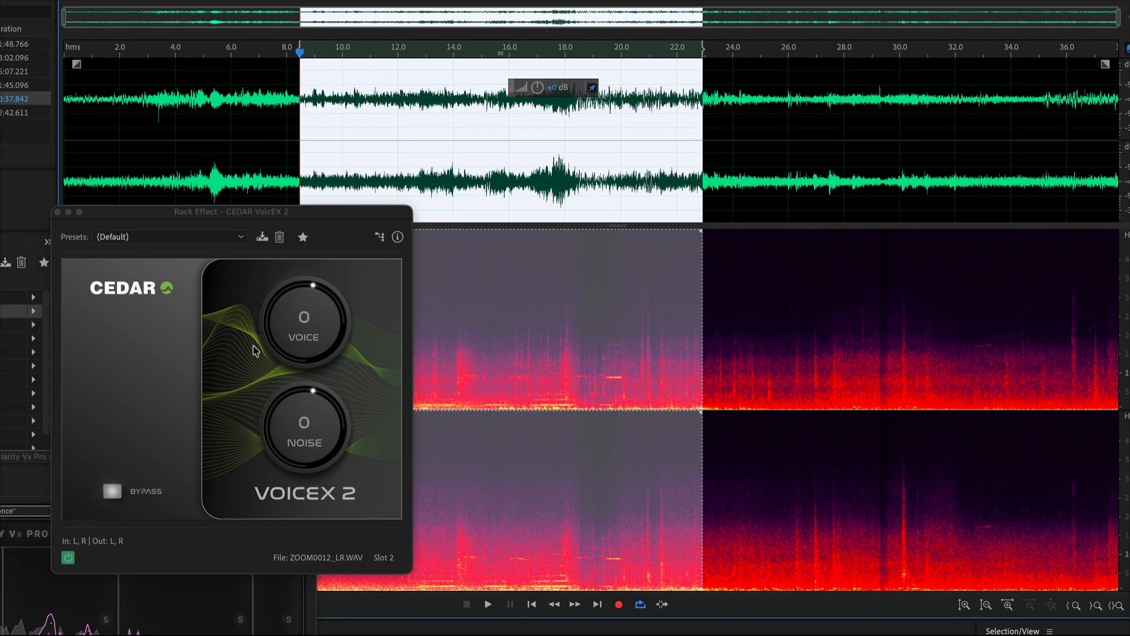
key("space")
left_click_drag(303, 433, 217, 593)
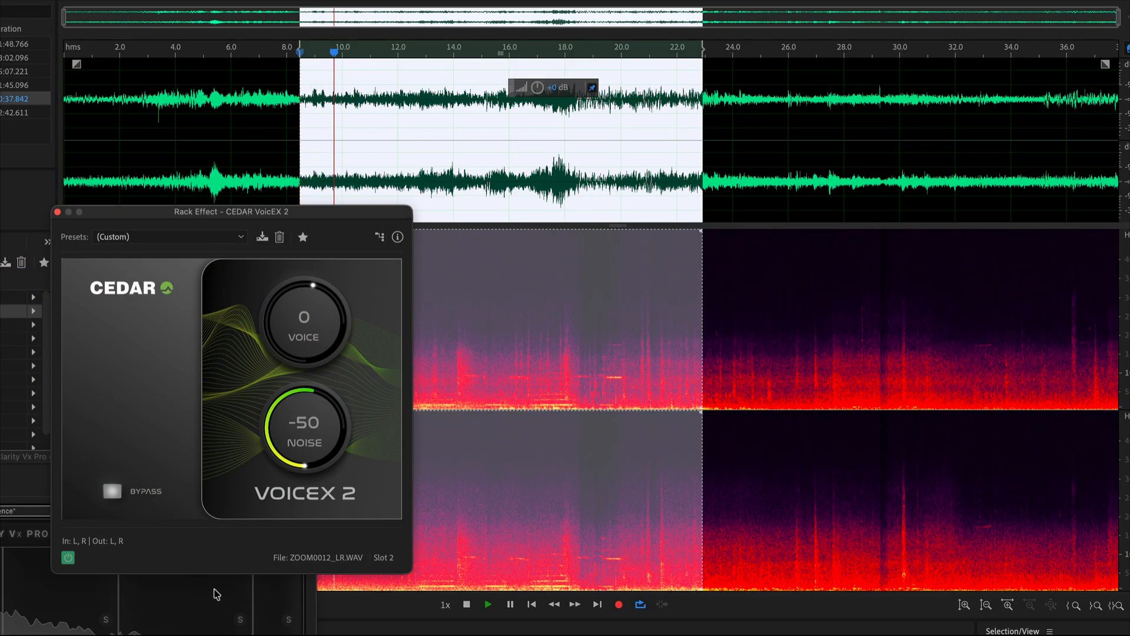
left_click_drag(294, 448, 263, 422)
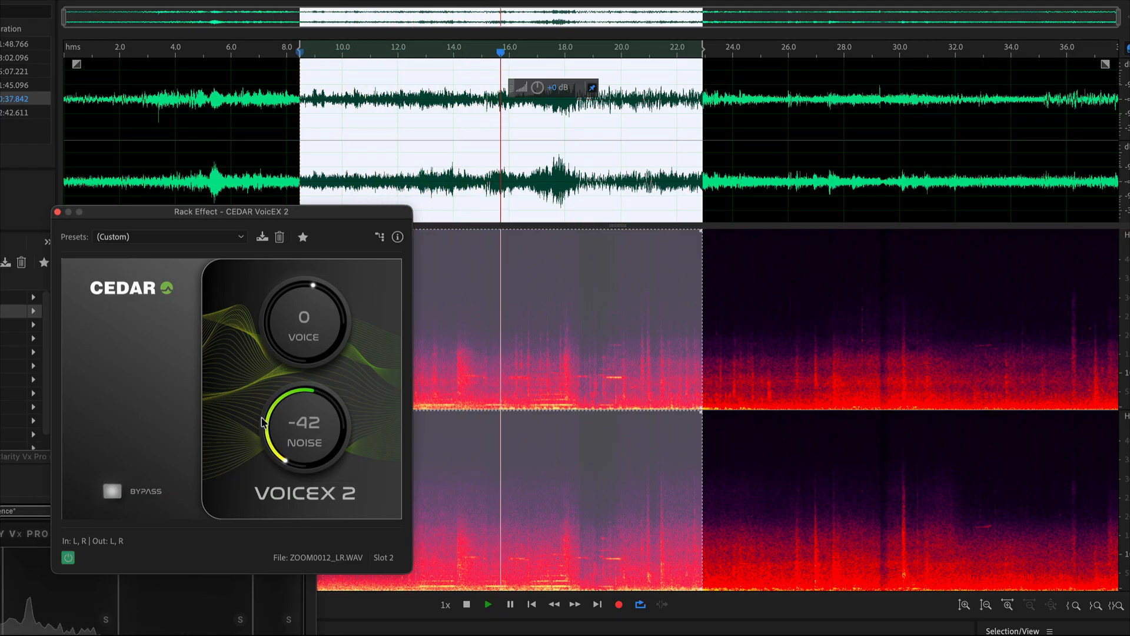
left_click_drag(262, 421, 256, 457)
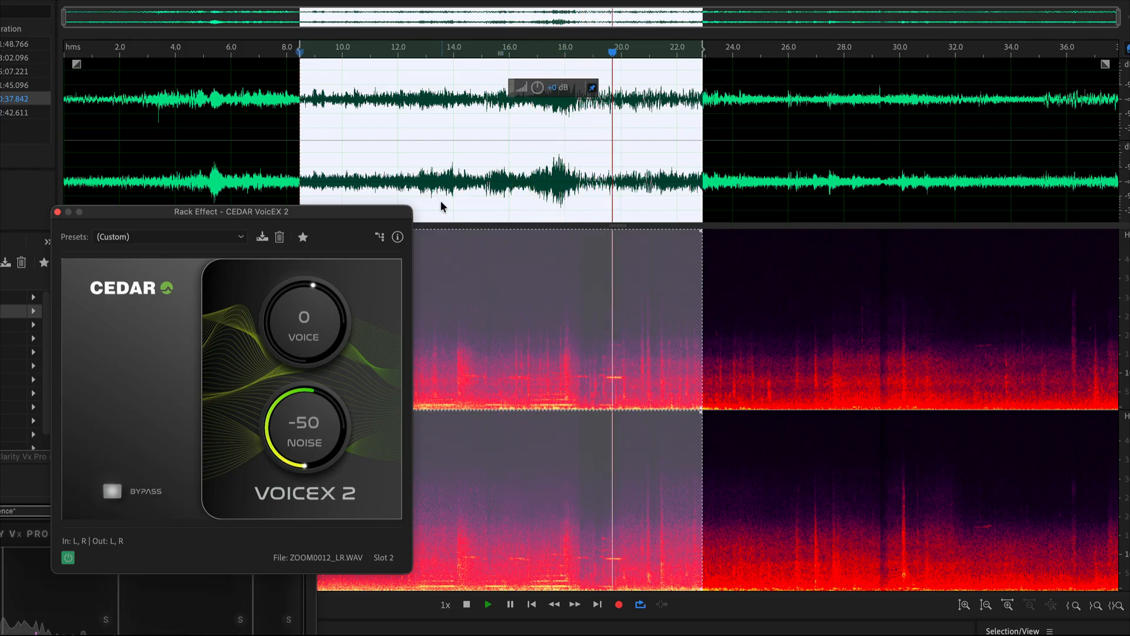
Play from 0:12, set the VoicEX 2 voice level to 4 and reposition its window over the waveform.
left_click(400, 133)
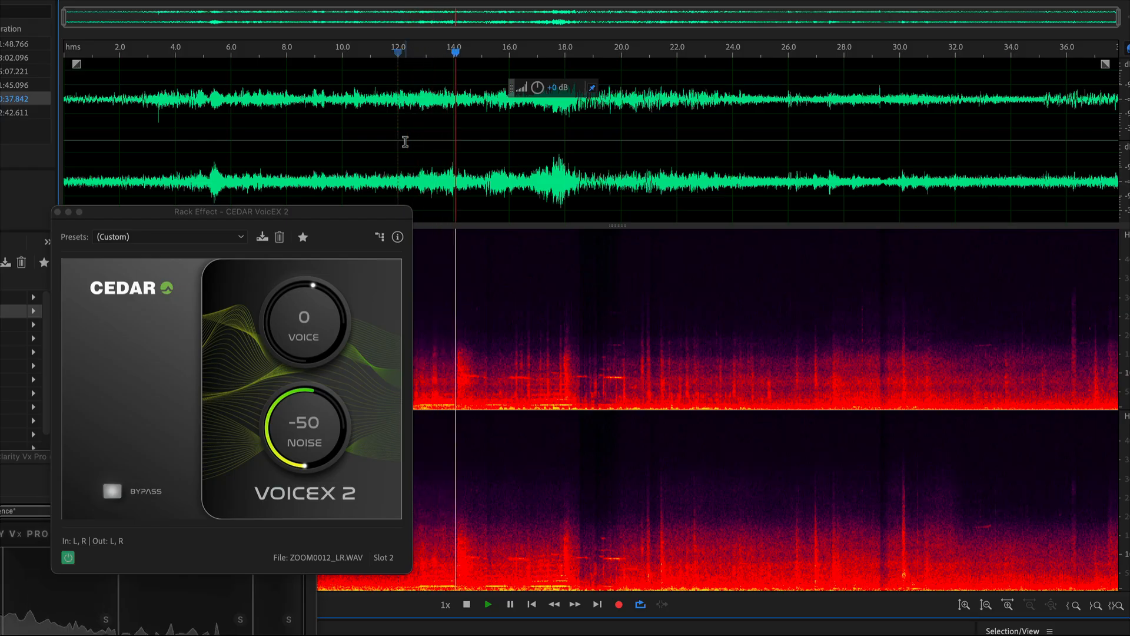
left_click(304, 333)
left_click_drag(304, 333, 303, 327)
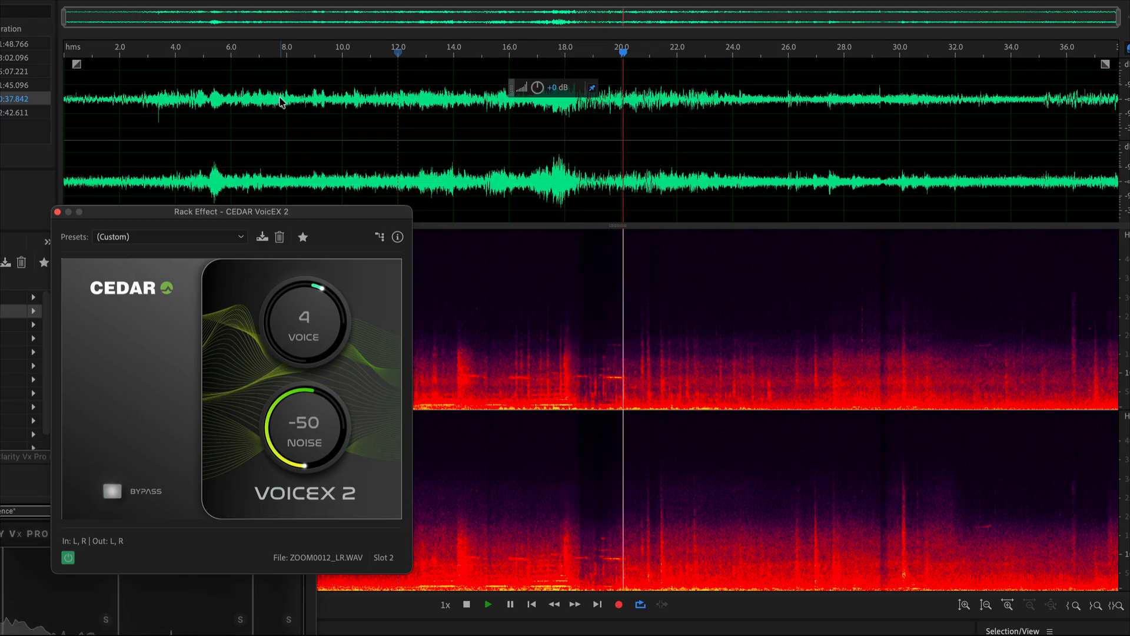
left_click_drag(298, 211, 655, 154)
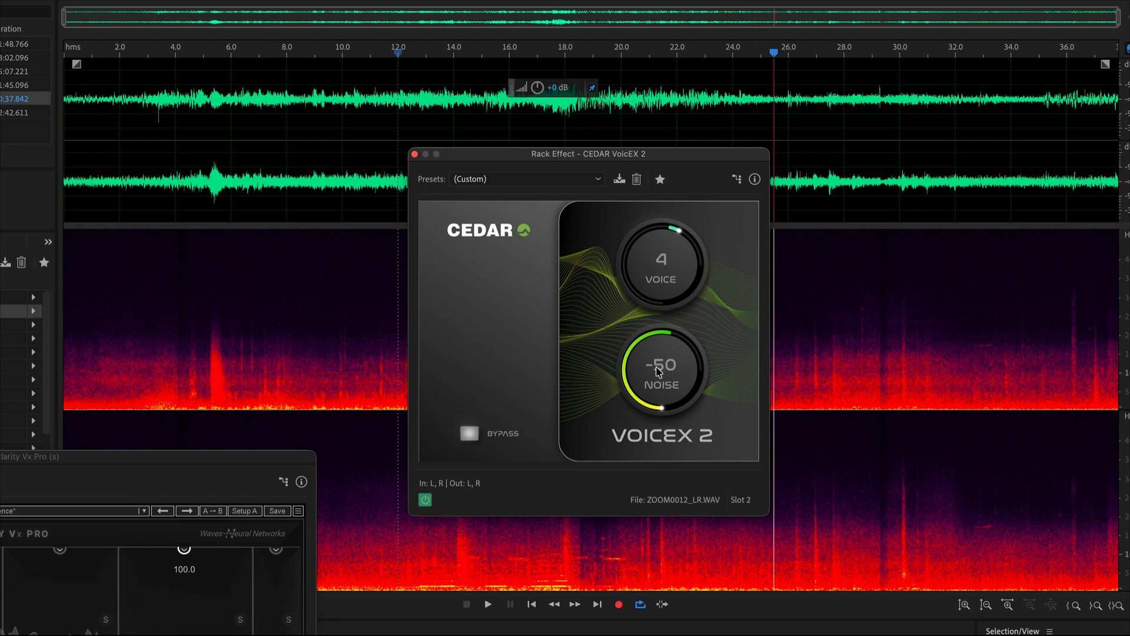
Rearrange the VoicEX 2 and Clarity Vx Pro windows so Clarity's controls are accessible, and play from about 0:10.5.
left_click(373, 114)
left_click(166, 464)
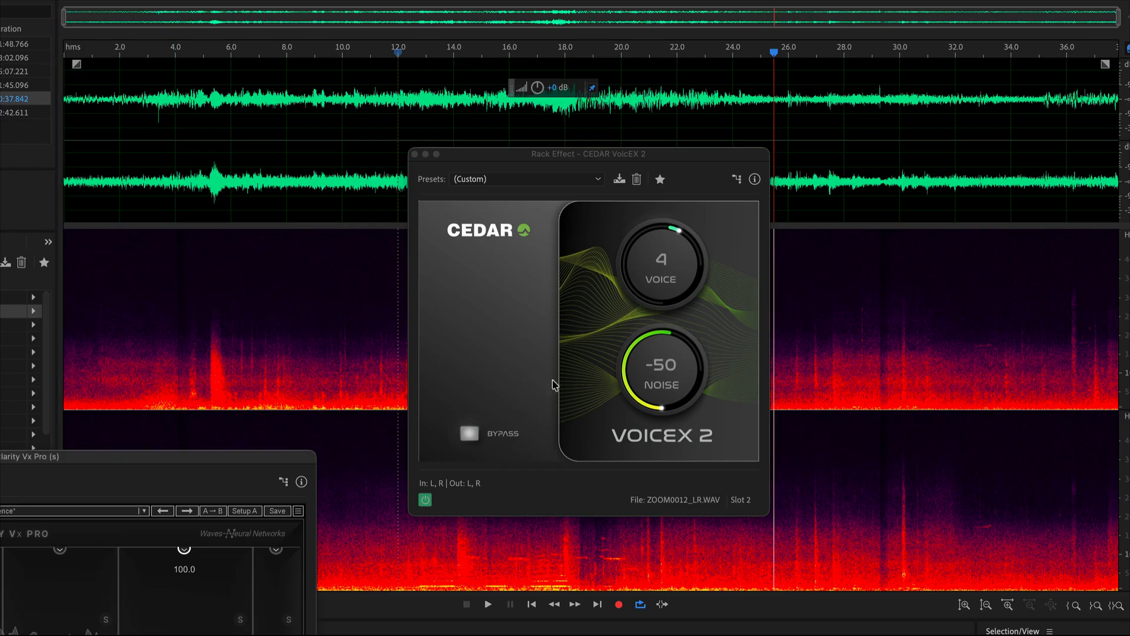
left_click(643, 385)
left_click_drag(223, 461, 898, 116)
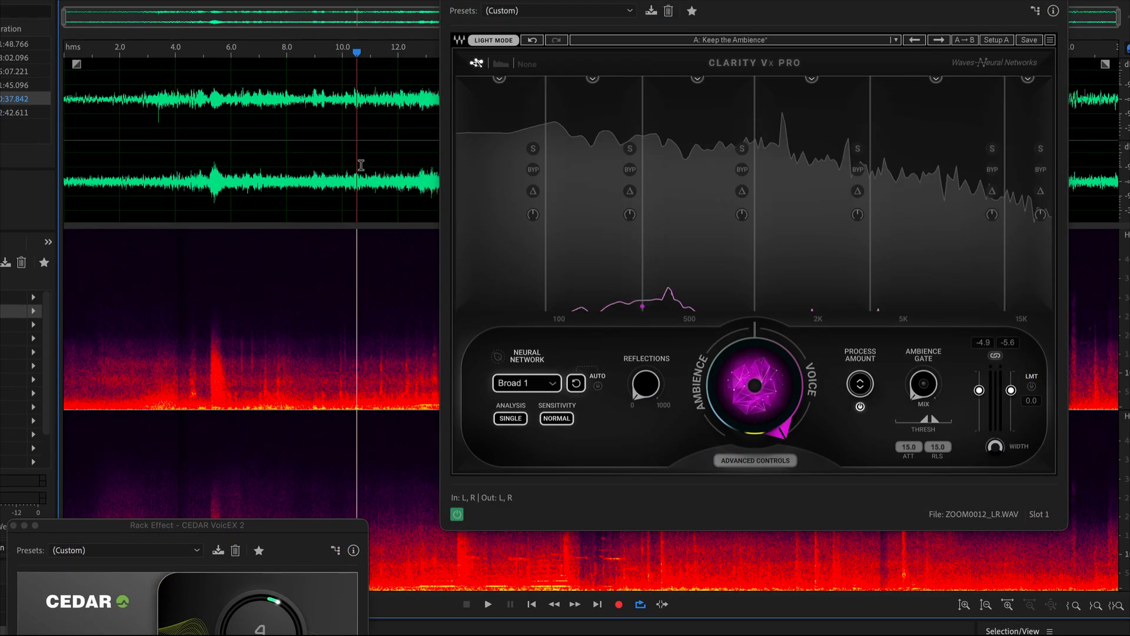
key("space")
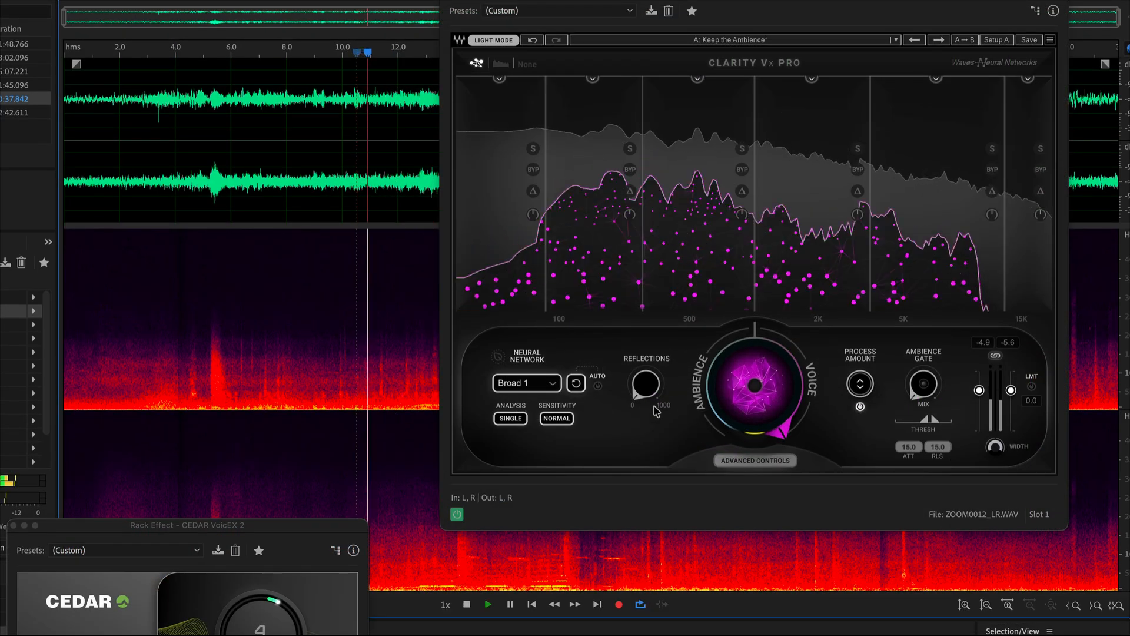
Try the Broad 1 HF neural network in Clarity Vx Pro, switch to Broad 2 and stop playback.
left_click(524, 385)
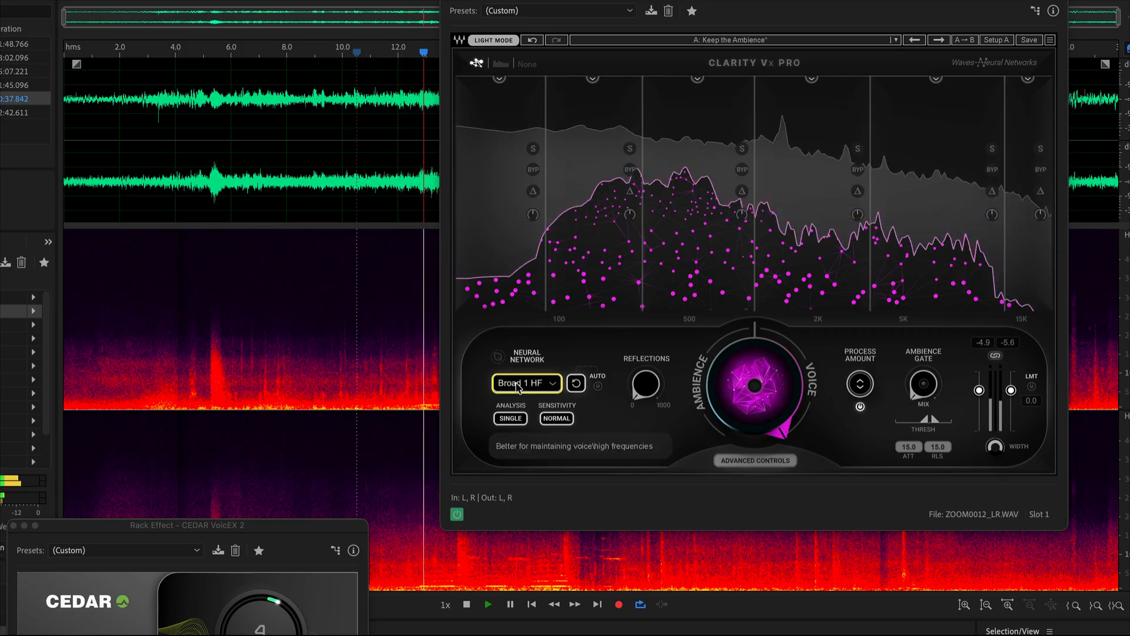
left_click(530, 389)
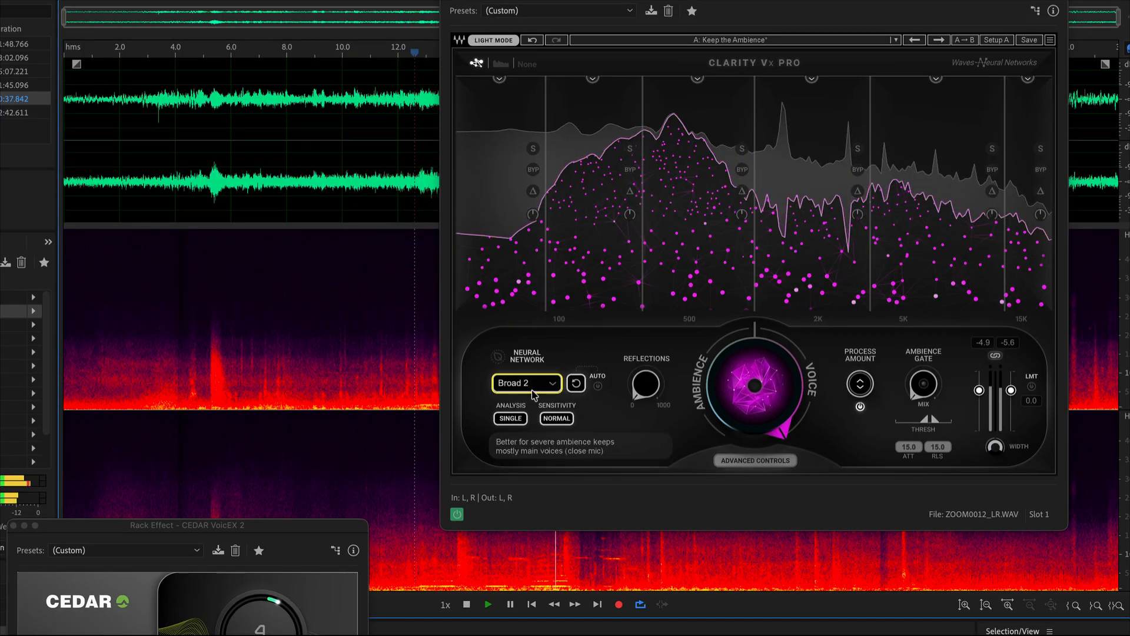
key("space")
Try Double analysis in Clarity Vx Pro during playback and set the analysis back to Single.
left_click(510, 418)
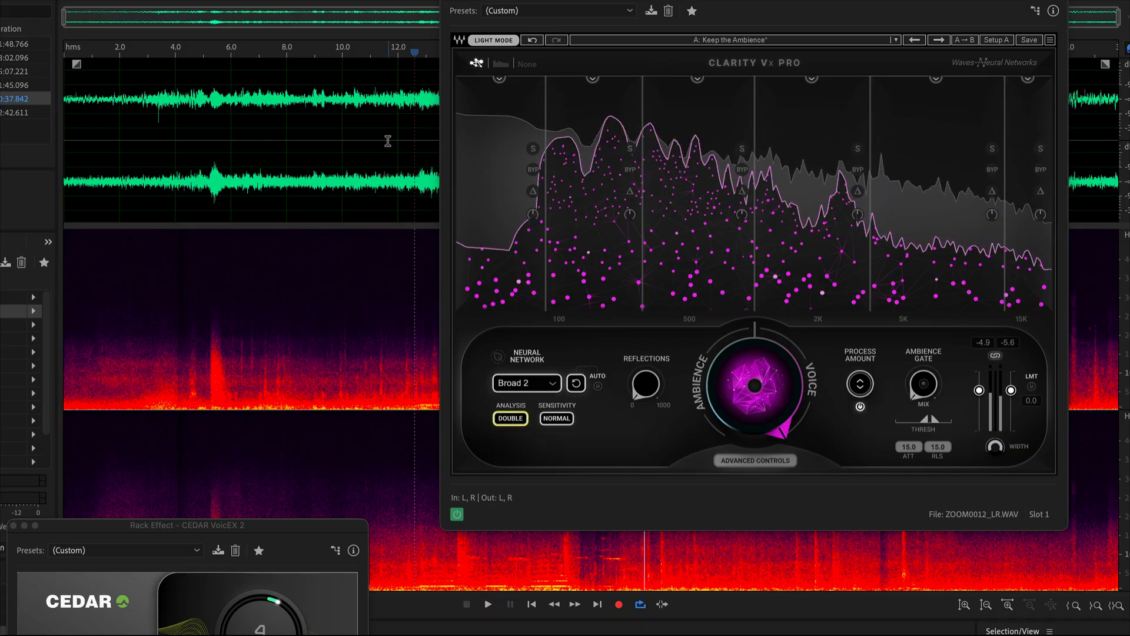
key("space")
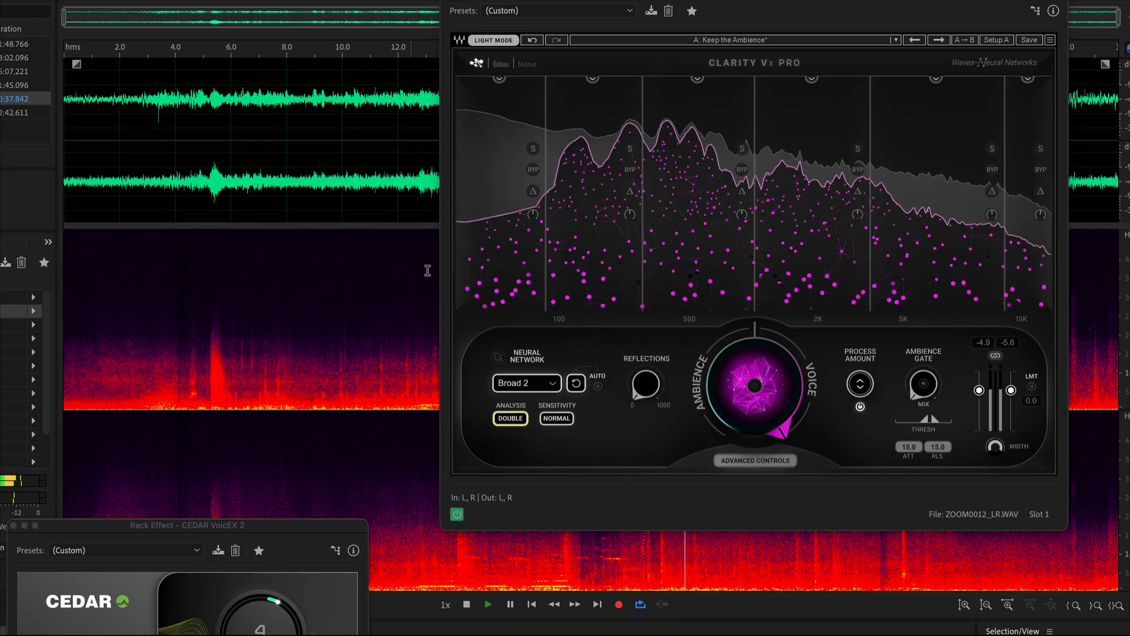
key("space")
left_click(511, 418)
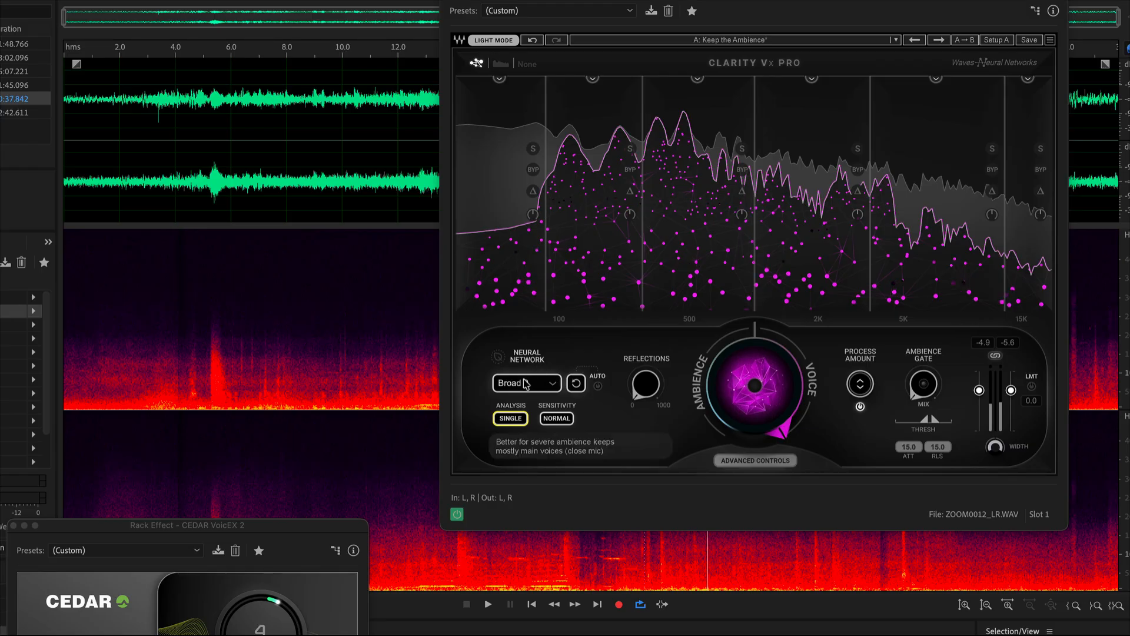
Move the Clarity Vx Pro window clear of the waveform and switch to the ZOOM0006_LR.WAV recording.
left_click(358, 132)
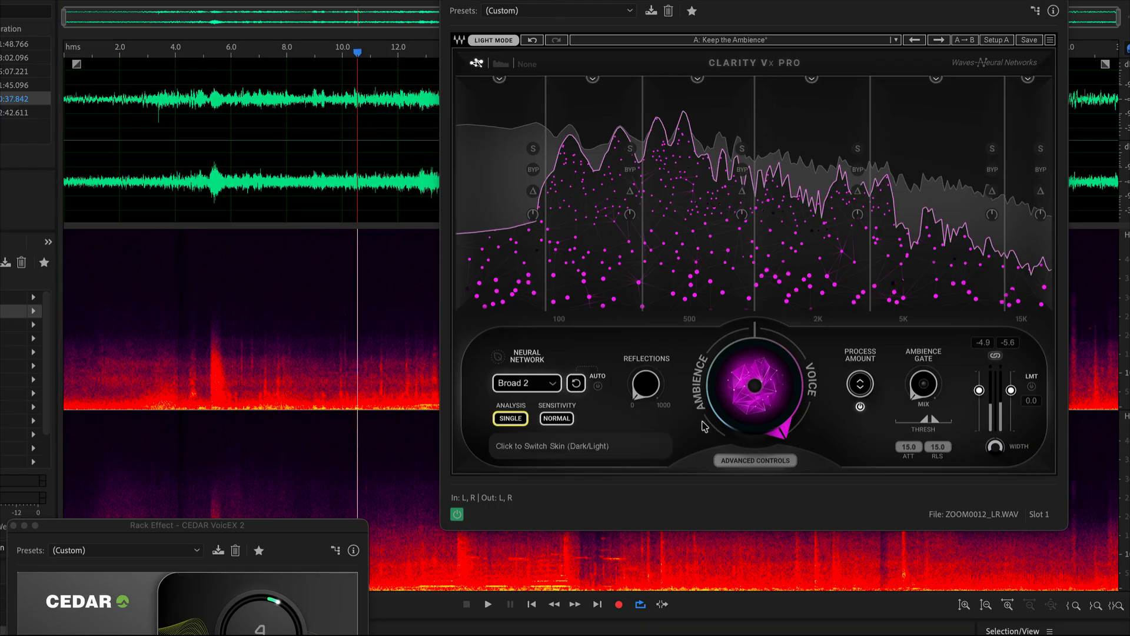
left_click_drag(566, 0, 639, 437)
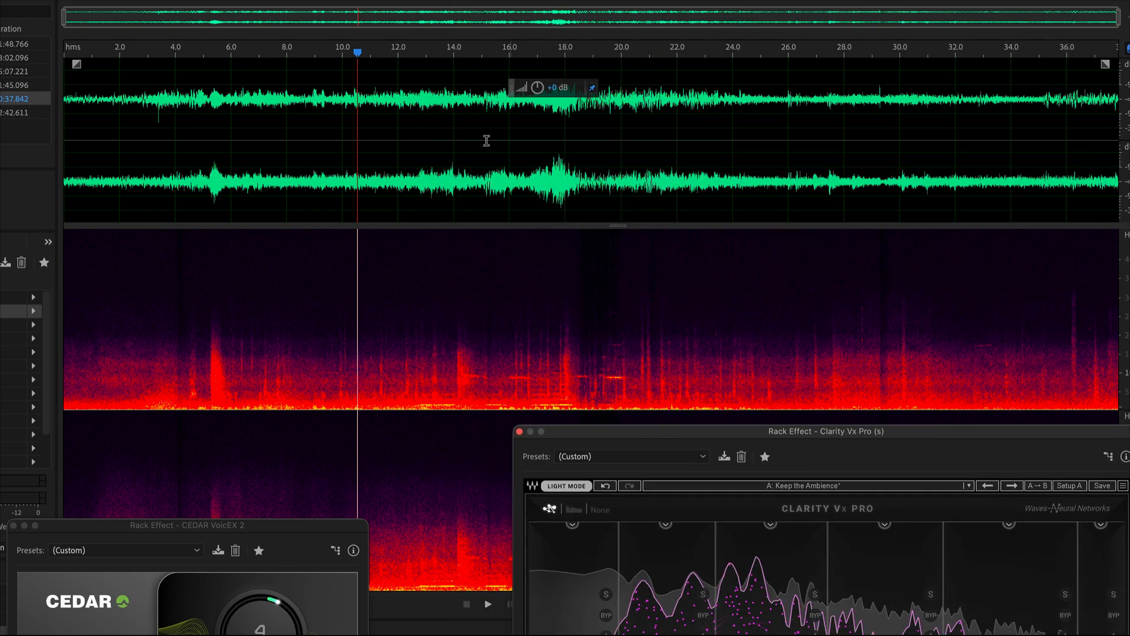
left_click(471, 136)
scroll(137, 127, "down", 5)
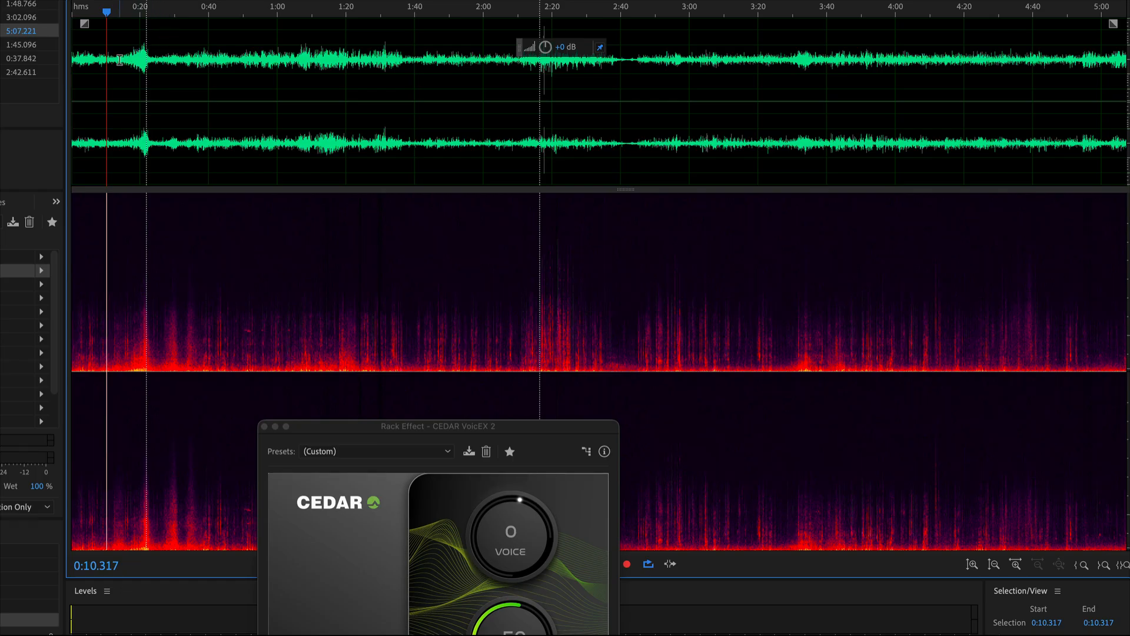
Select the passage from about 0:14 to 0:26 and inspect it against the rest of the recording.
left_click_drag(119, 60, 160, 67)
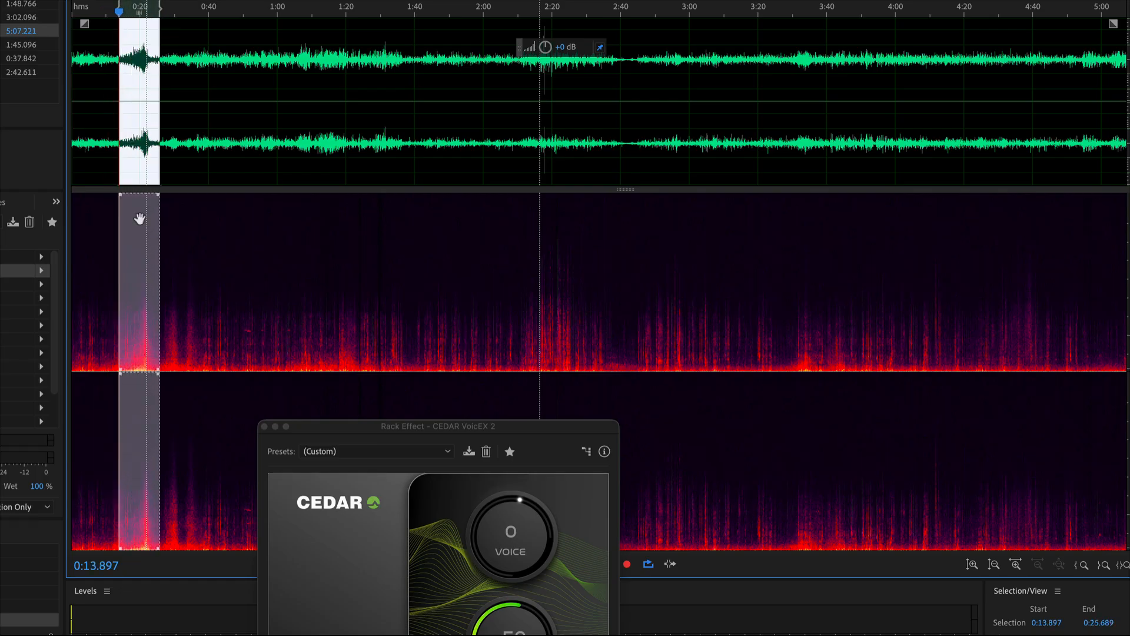
scroll(129, 129, "up", 4)
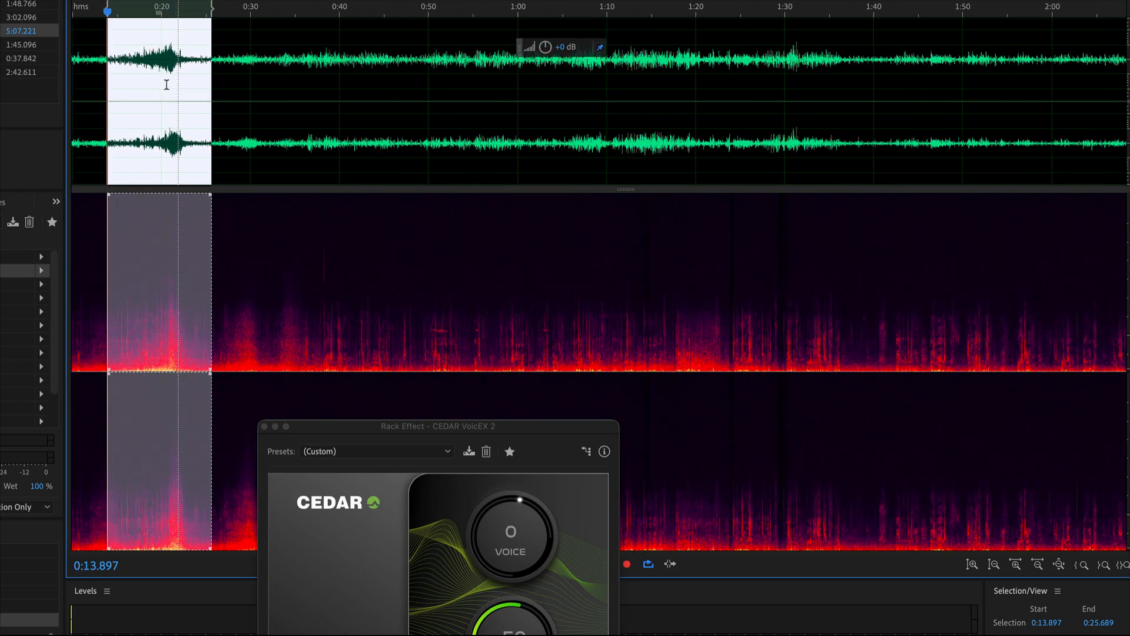
scroll(741, 46, "down", 3)
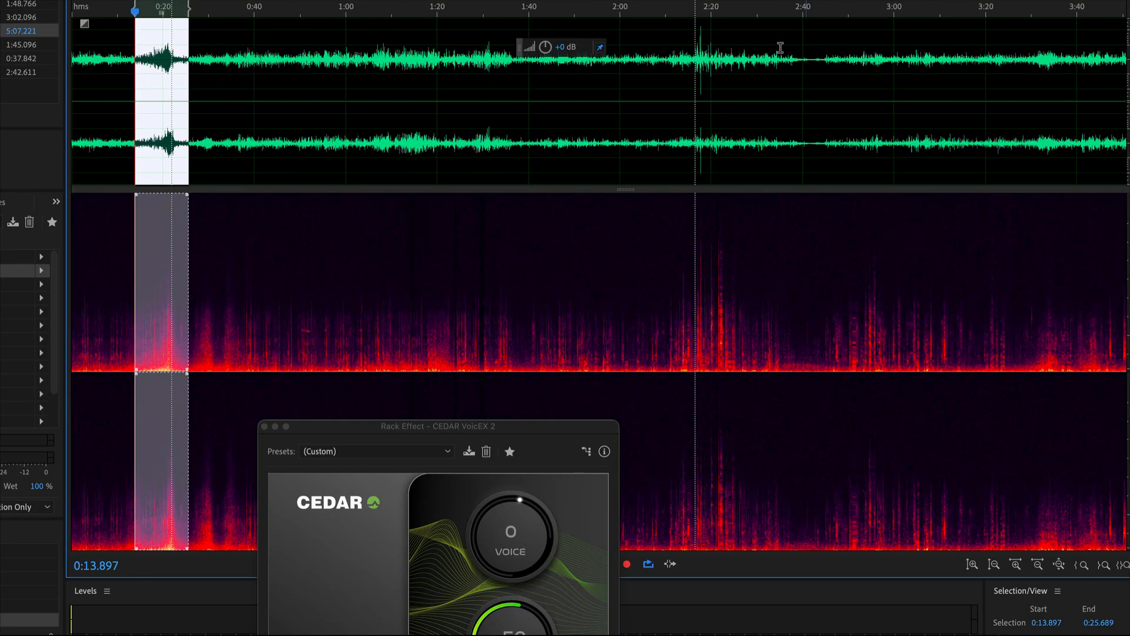
scroll(371, 79, "down", 3)
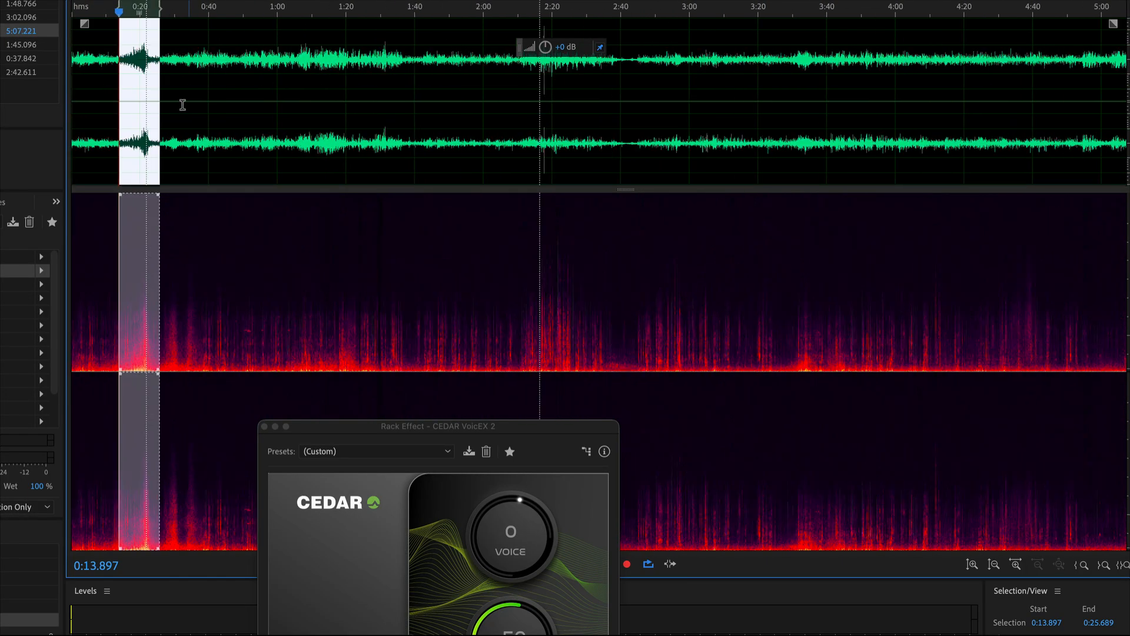
Play the unprocessed recording from about 0:09, 0:17 and 2:12 to hear its loudest noises, then stop playback.
left_click(104, 81)
key("space")
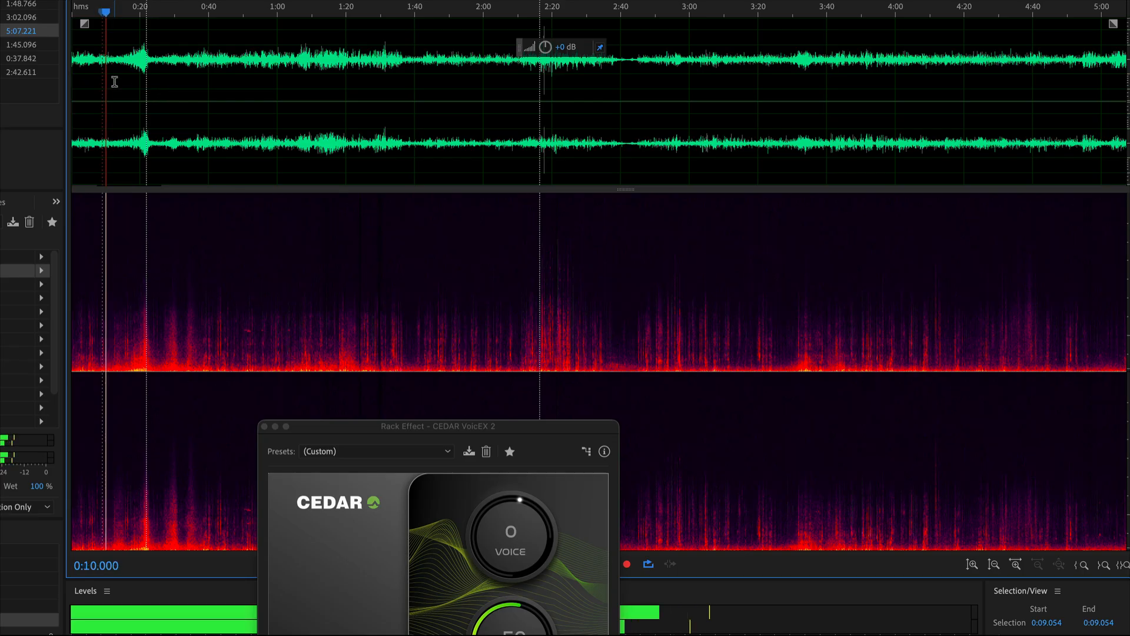
scroll(113, 83, "up", 3)
left_click(149, 112)
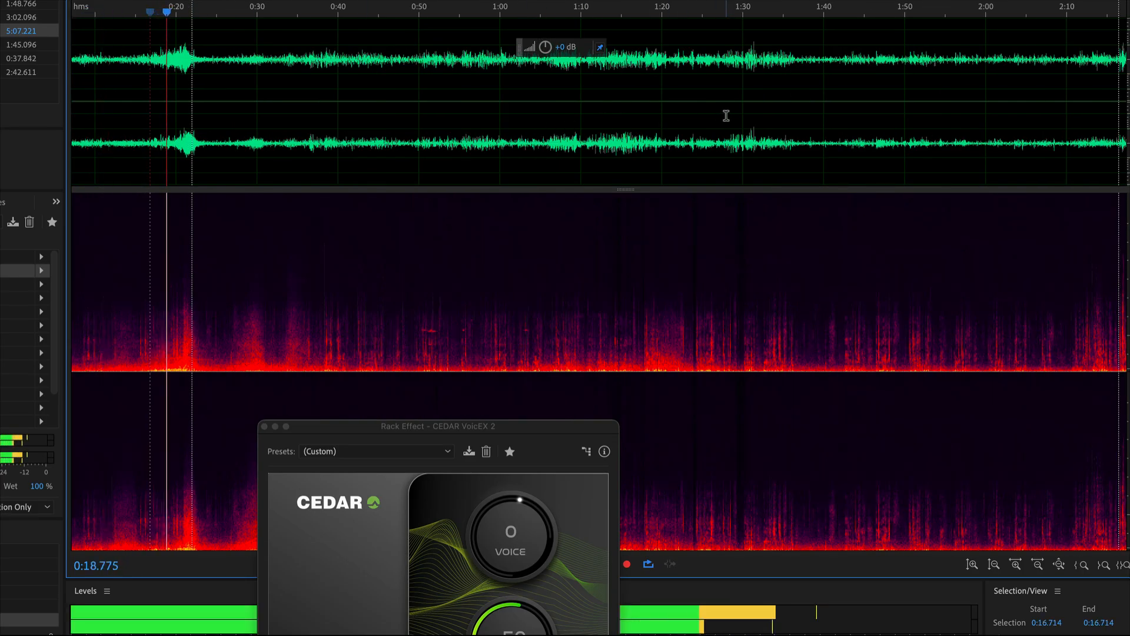
scroll(726, 116, "down", 3)
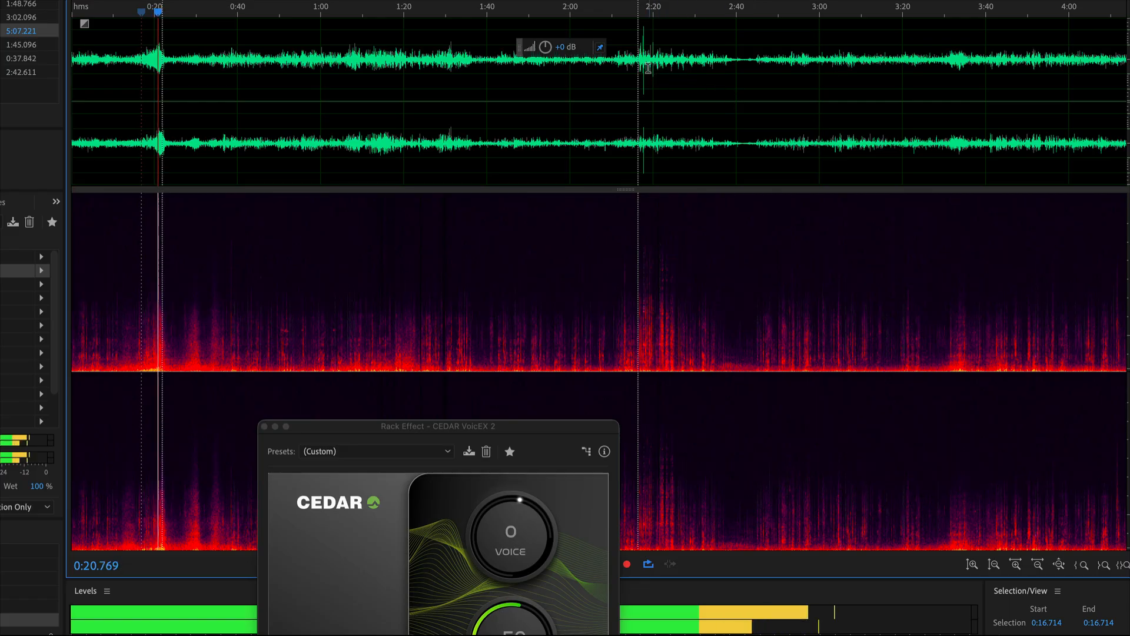
left_click(620, 76)
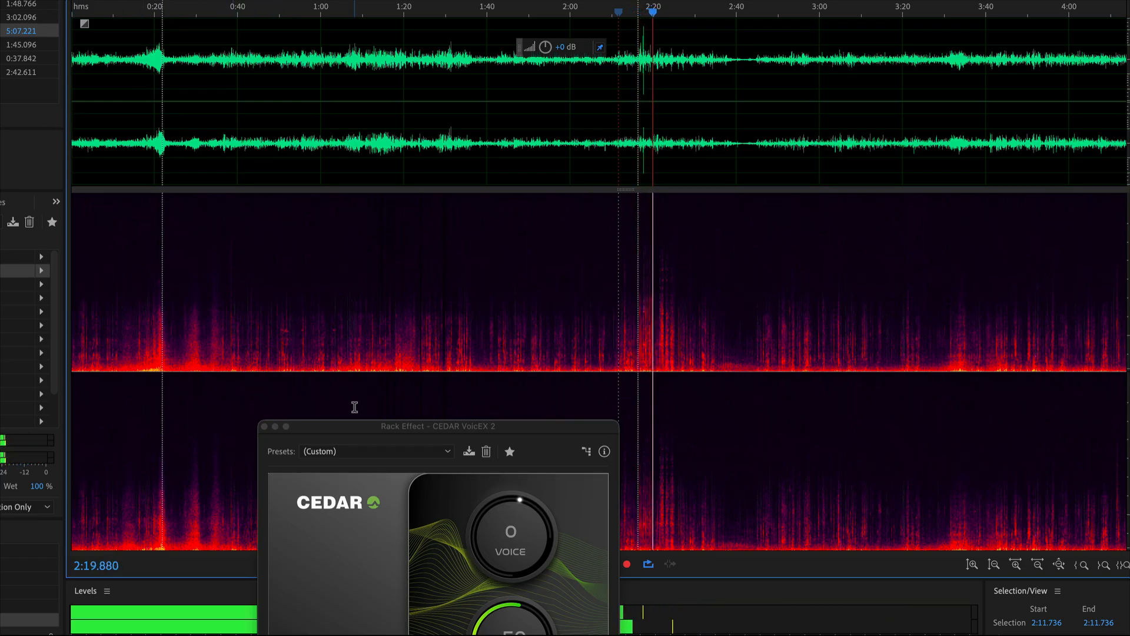
key("space")
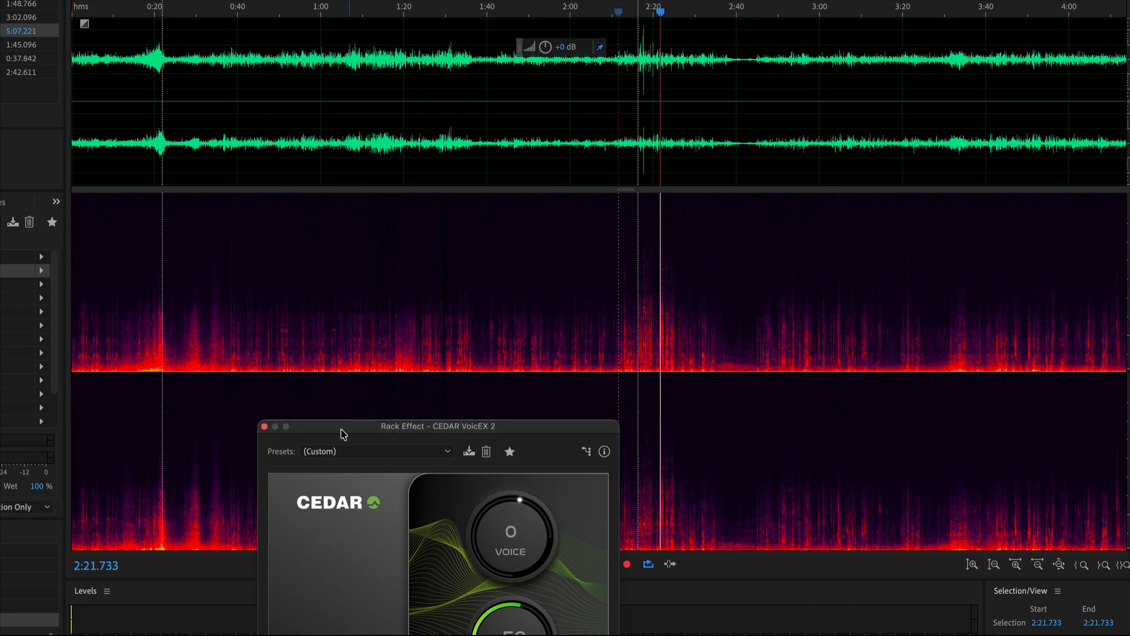
Place the VoicEX 2 window just below the waveform, enable the effect and play from about 0:15.
left_click_drag(342, 429, 204, 135)
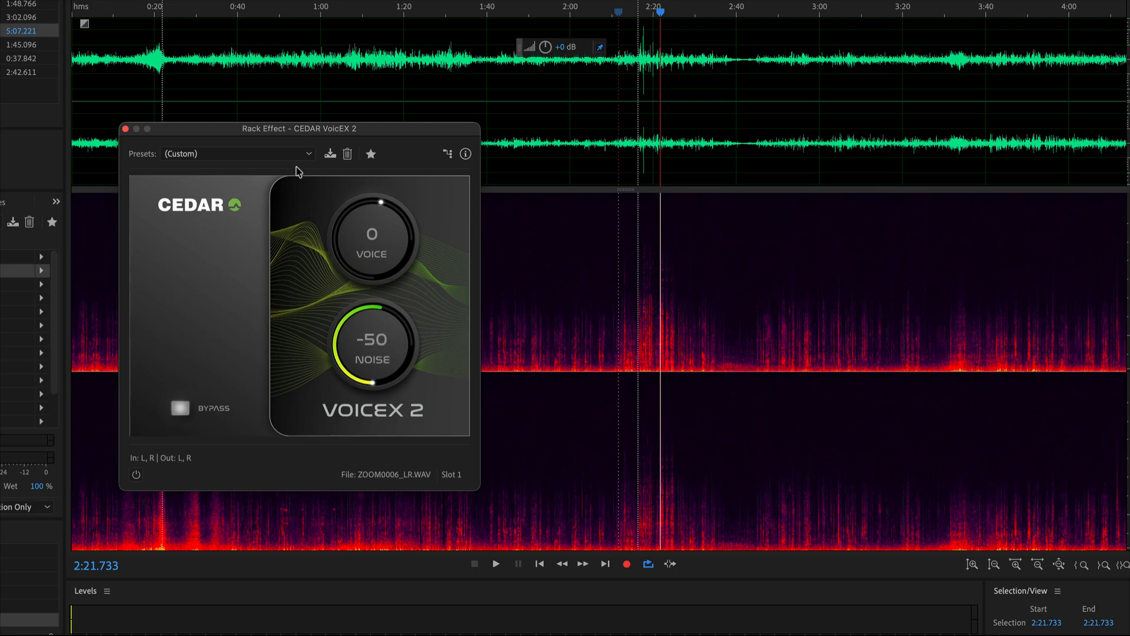
left_click_drag(275, 135, 249, 173)
left_click(128, 74)
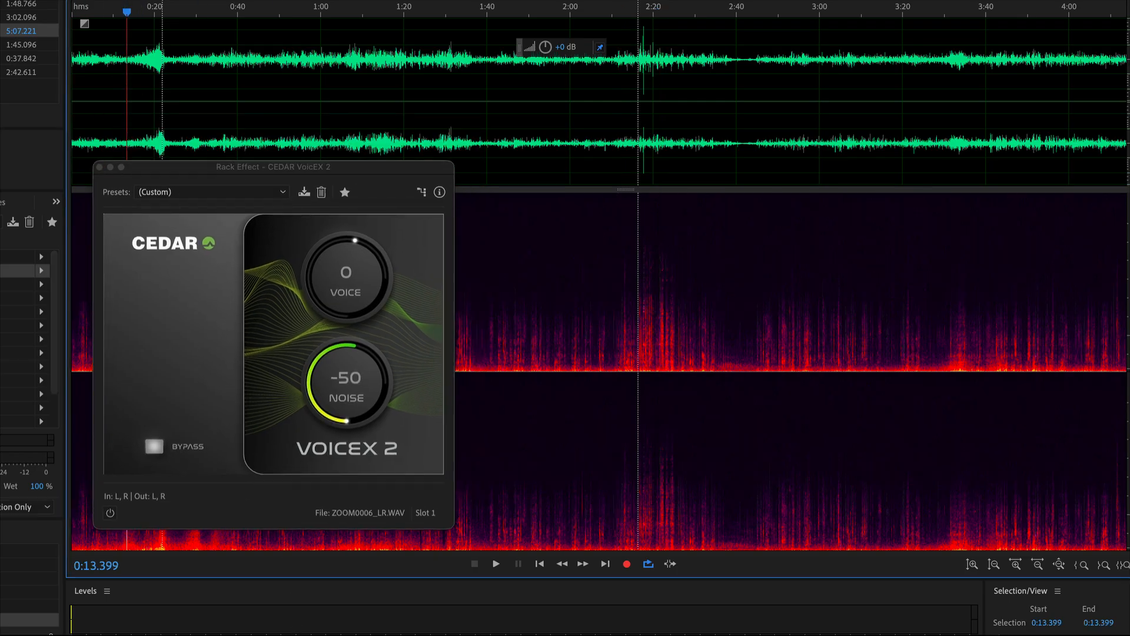
key("space")
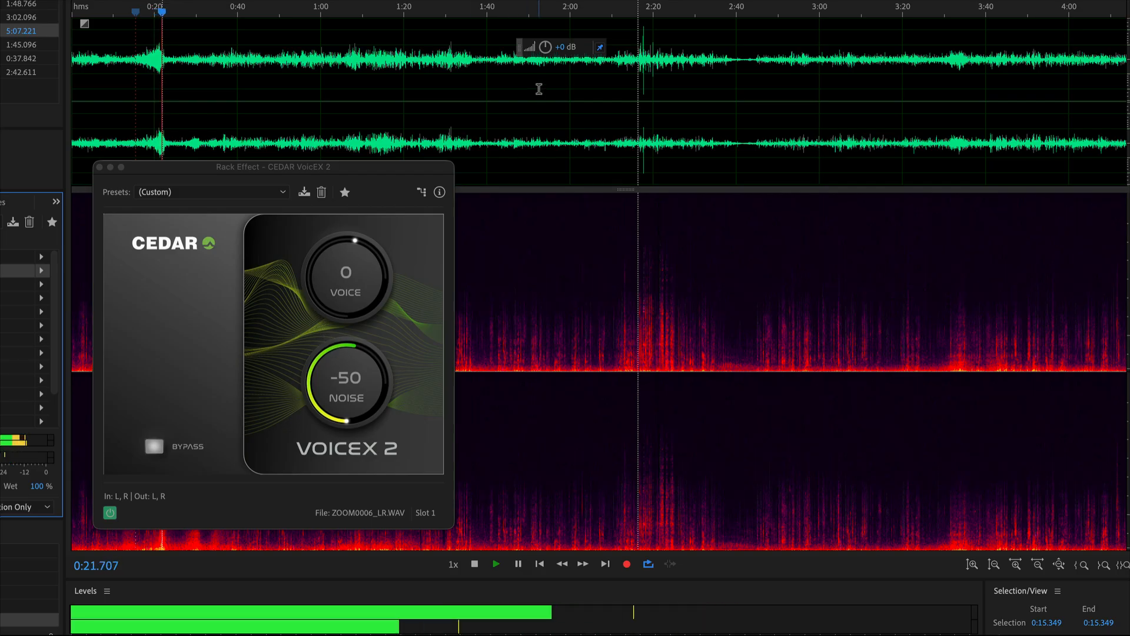
key("space")
left_click_drag(340, 402, 341, 383)
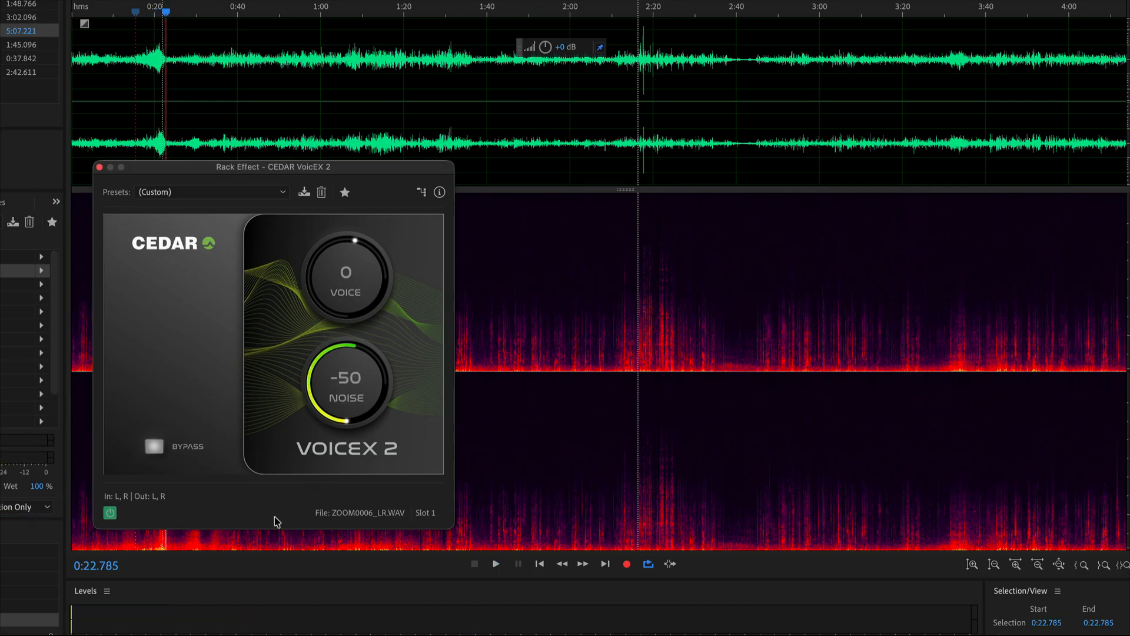
Play from about 0:12 and toggle the VoicEX 2 bypass on and off to compare processed and original sound.
left_click(124, 43)
key("space")
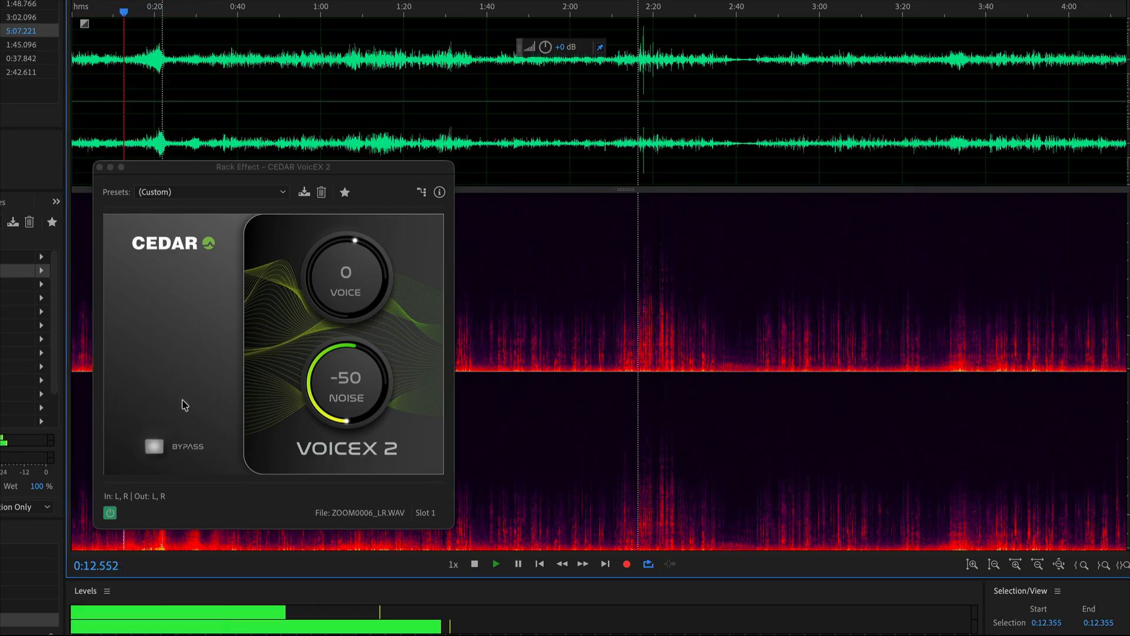
left_click(155, 447)
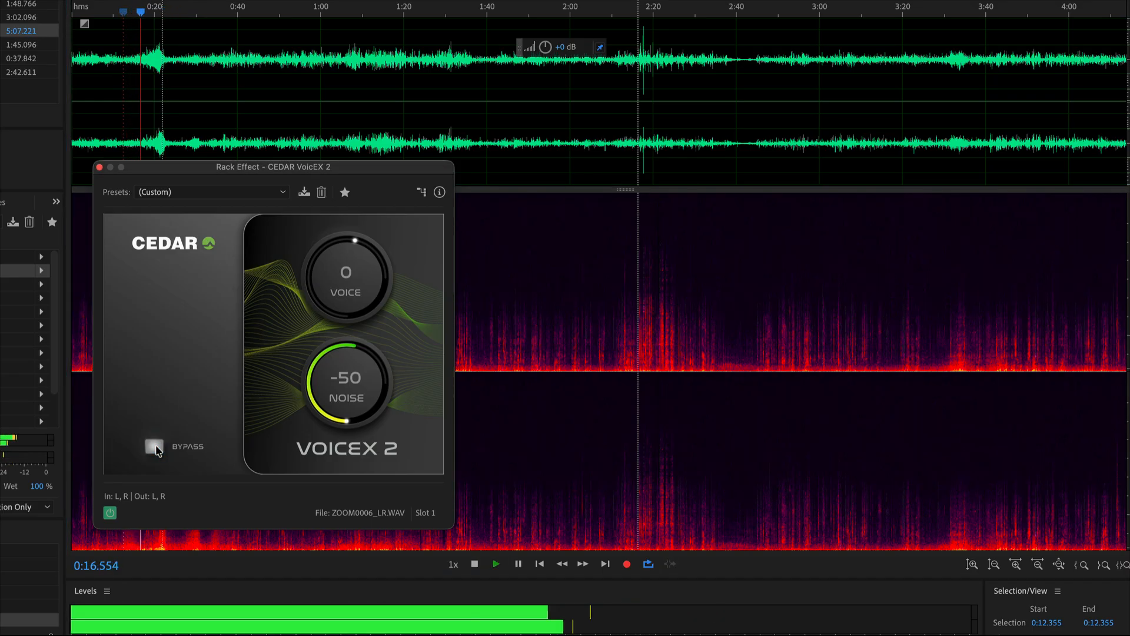
left_click(155, 447)
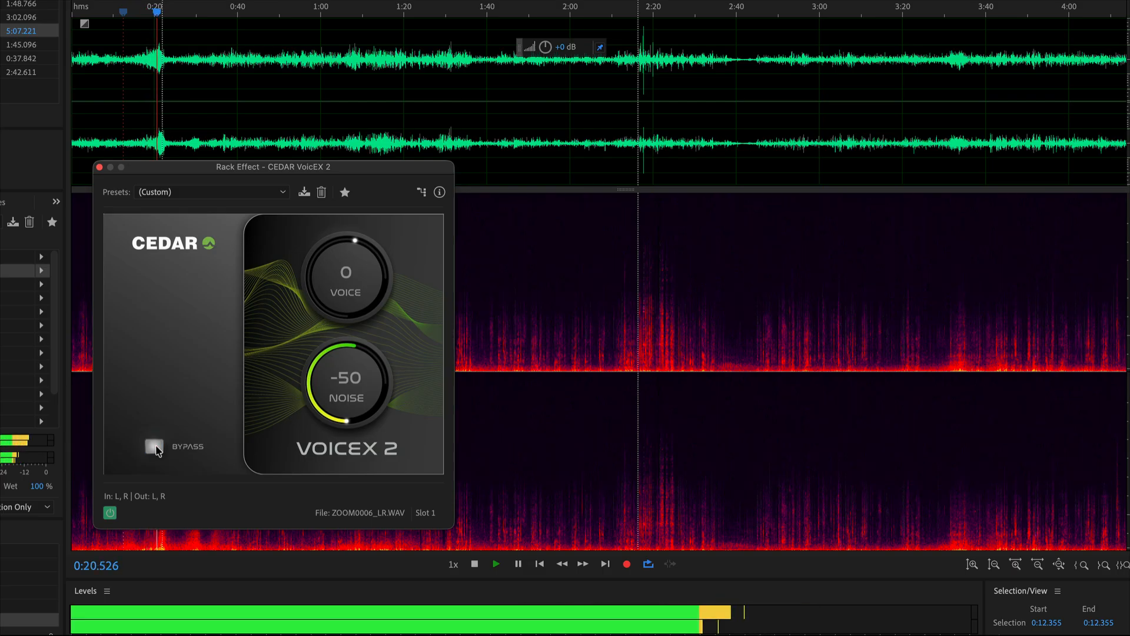
left_click(154, 447)
left_click(154, 447)
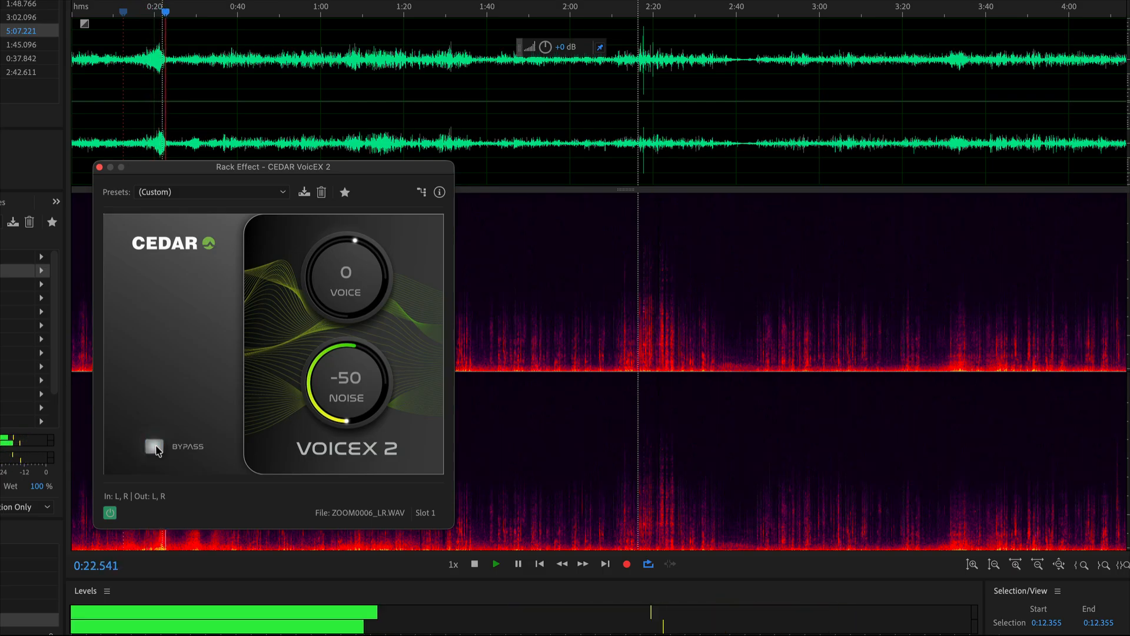
Try reducing the VoicEX 2 noise attenuation to -21 during playback from about 0:15.
left_click(136, 61)
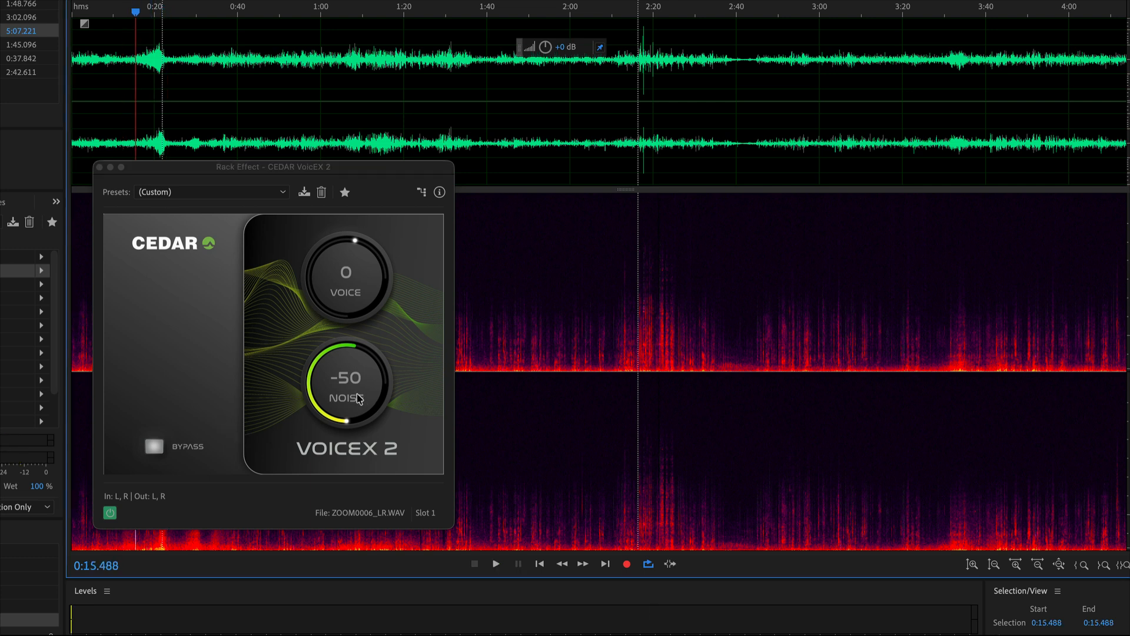
key("space")
left_click_drag(347, 402, 345, 345)
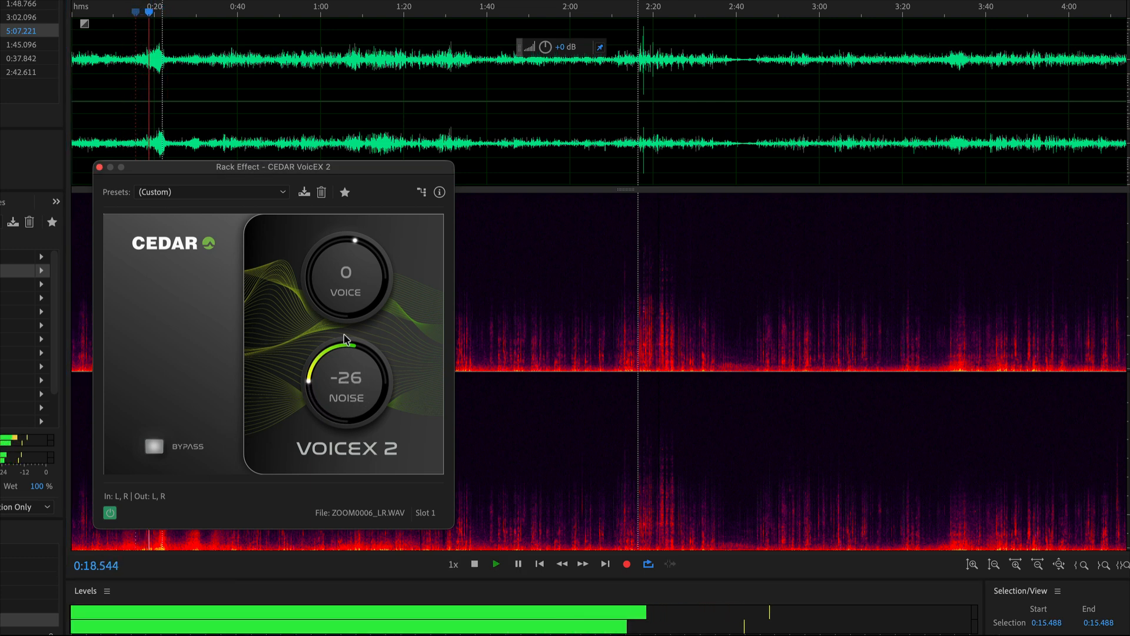
left_click_drag(345, 340, 346, 330)
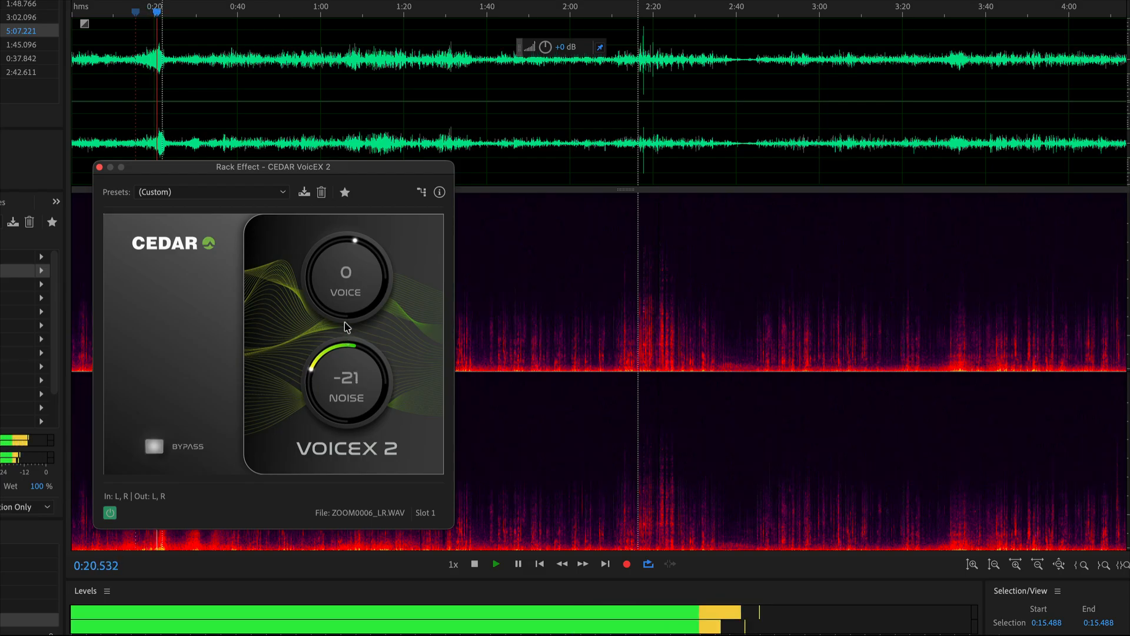
Set the VoicEX 2 voice level to 1 and noise level to -39 while replaying the loud passage near 0:20.
left_click(148, 81)
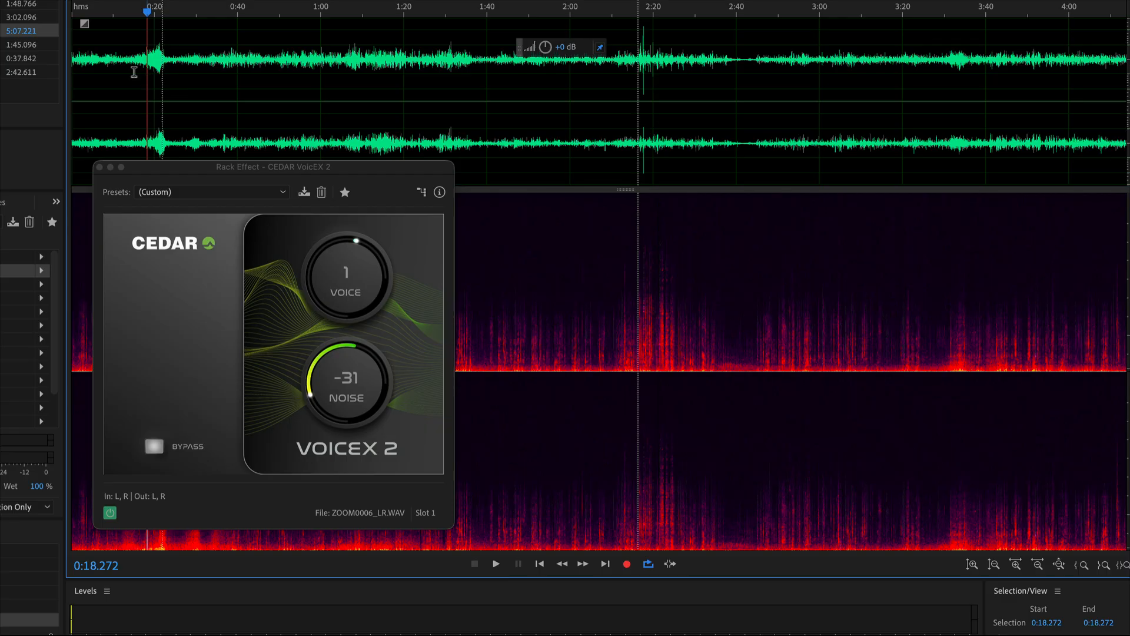
key("space")
left_click_drag(332, 391, 331, 396)
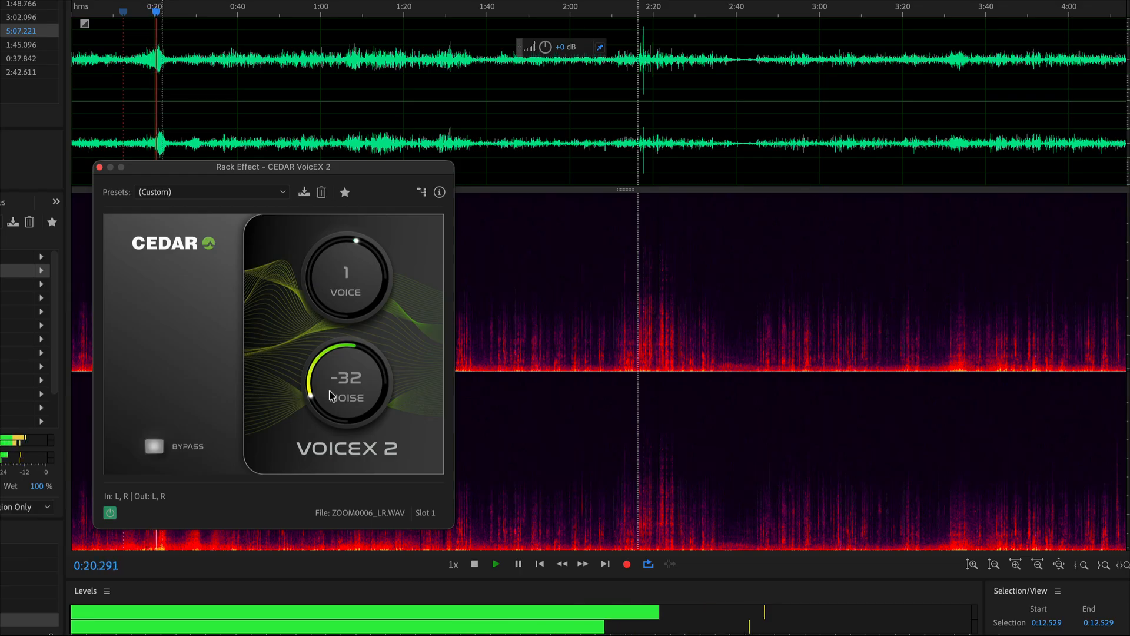
left_click_drag(332, 406, 331, 410)
left_click(146, 62)
key("space")
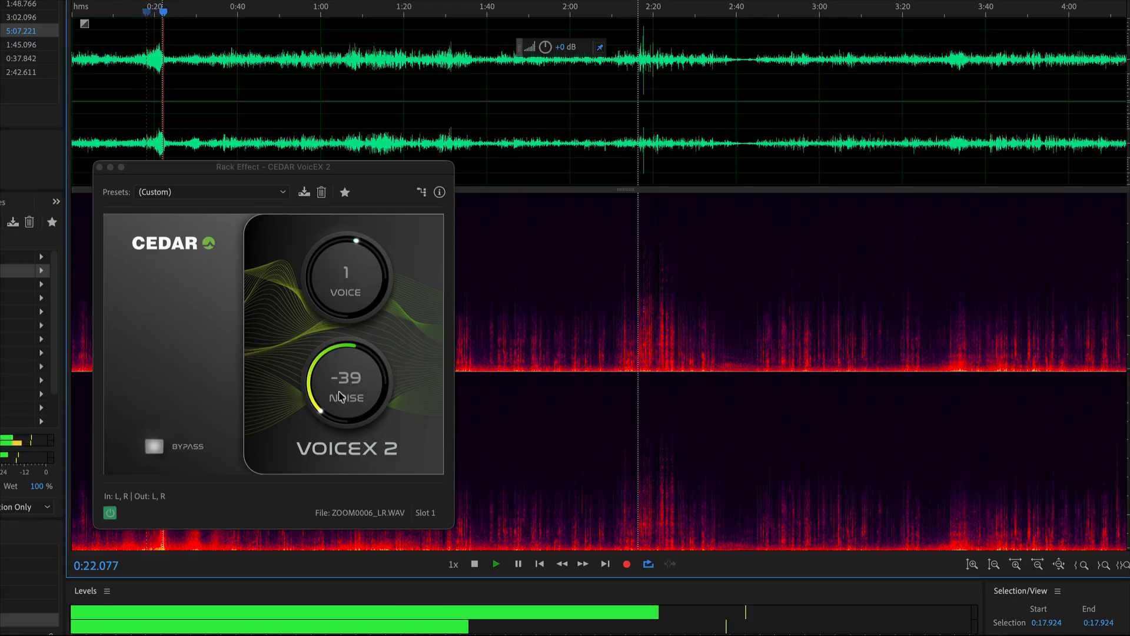
key("space")
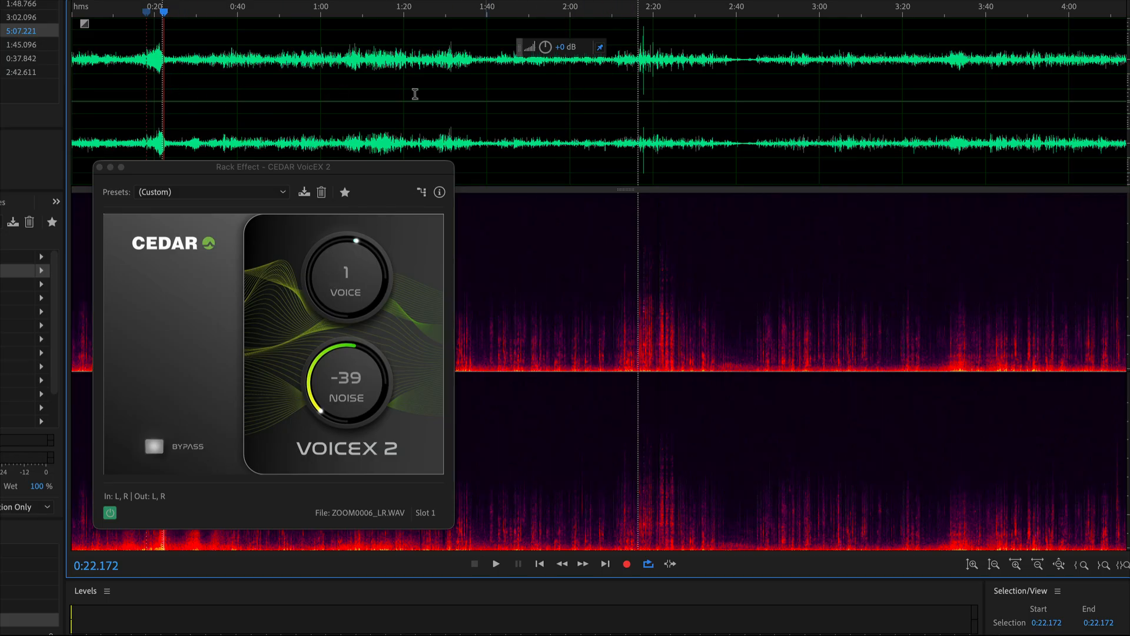
Bypass VoicEX 2 and listen to the original recording from about 1:06, then stop and go back to 1:02.
left_click(155, 446)
key("space")
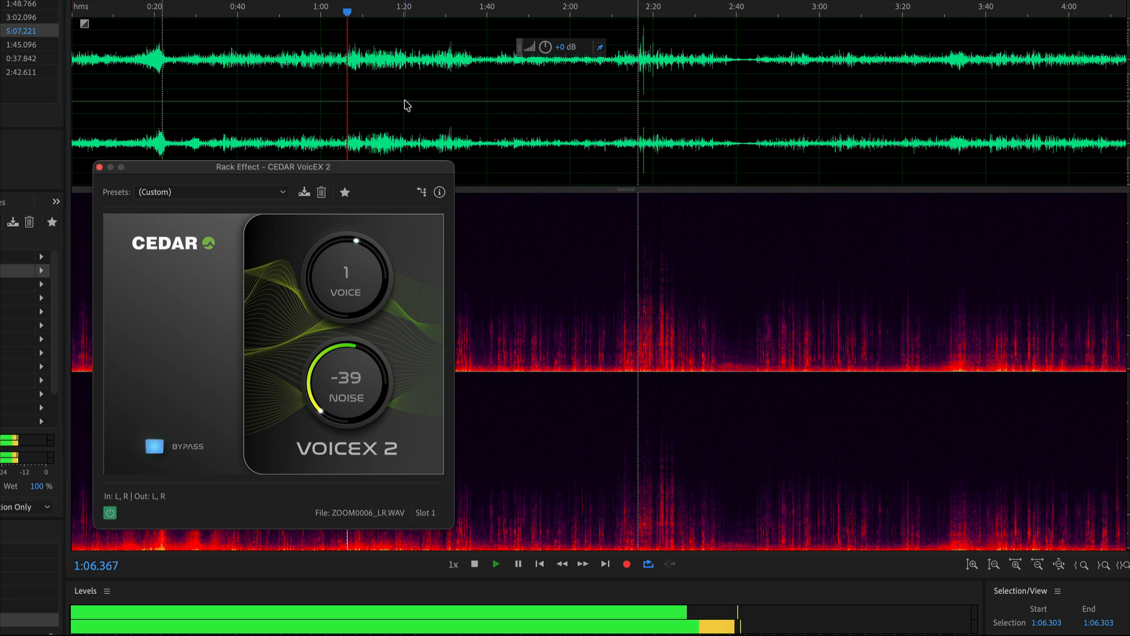
key("space")
left_click(331, 70)
scroll(334, 69, "up", 5)
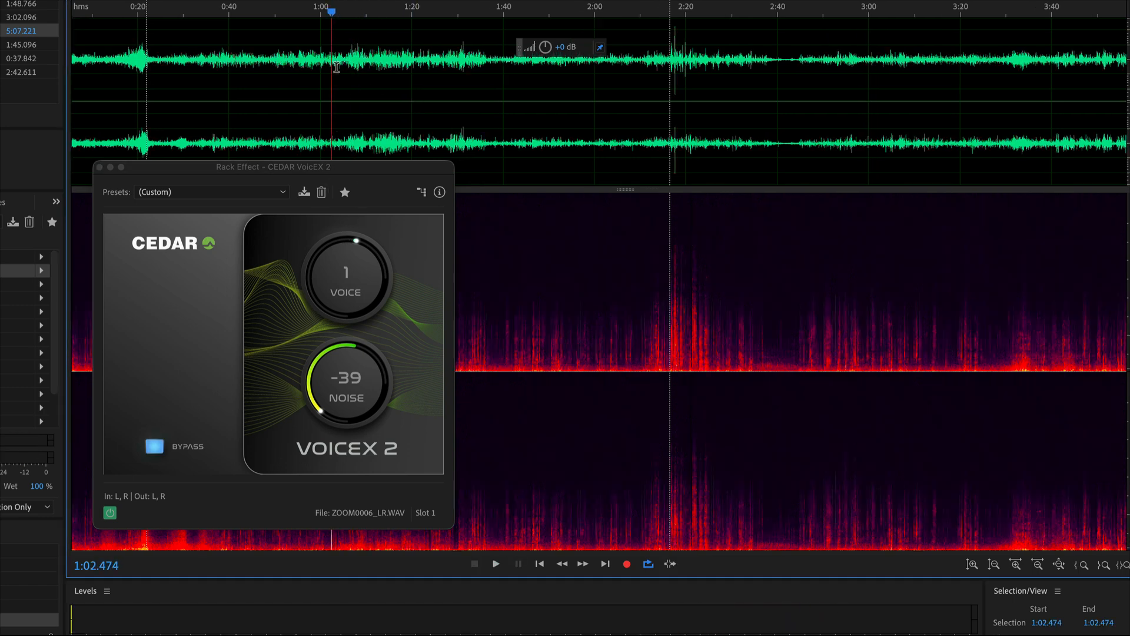
Play from about 0:58, turn off the VoicEX 2 bypass and set the noise level to -34.
left_click(278, 65)
key("space")
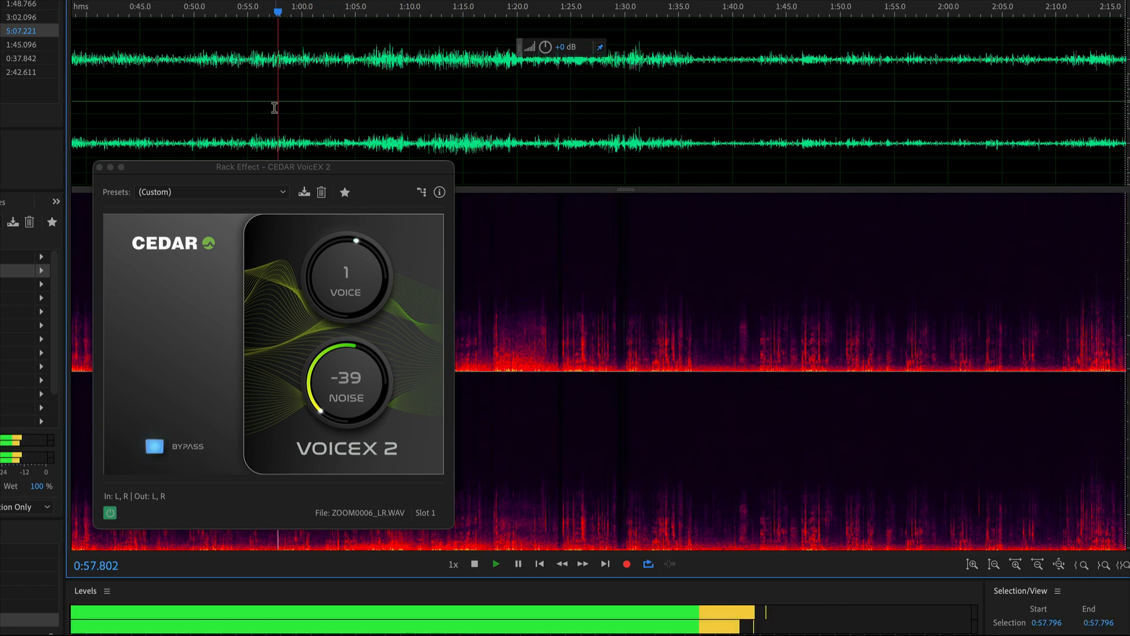
left_click(168, 446)
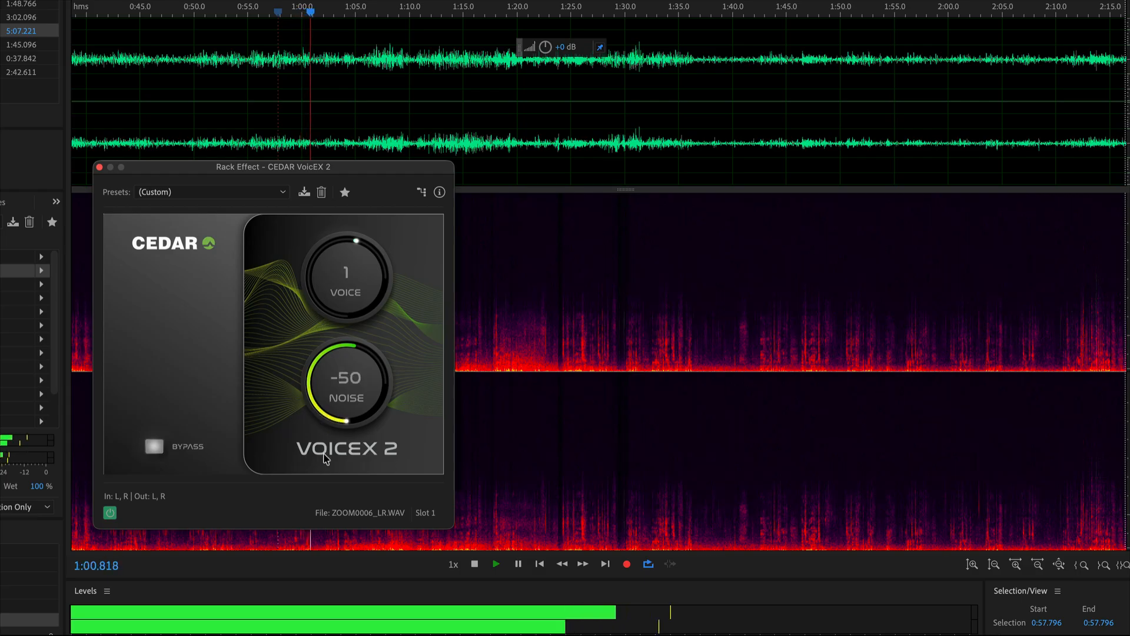
left_click_drag(324, 419, 321, 377)
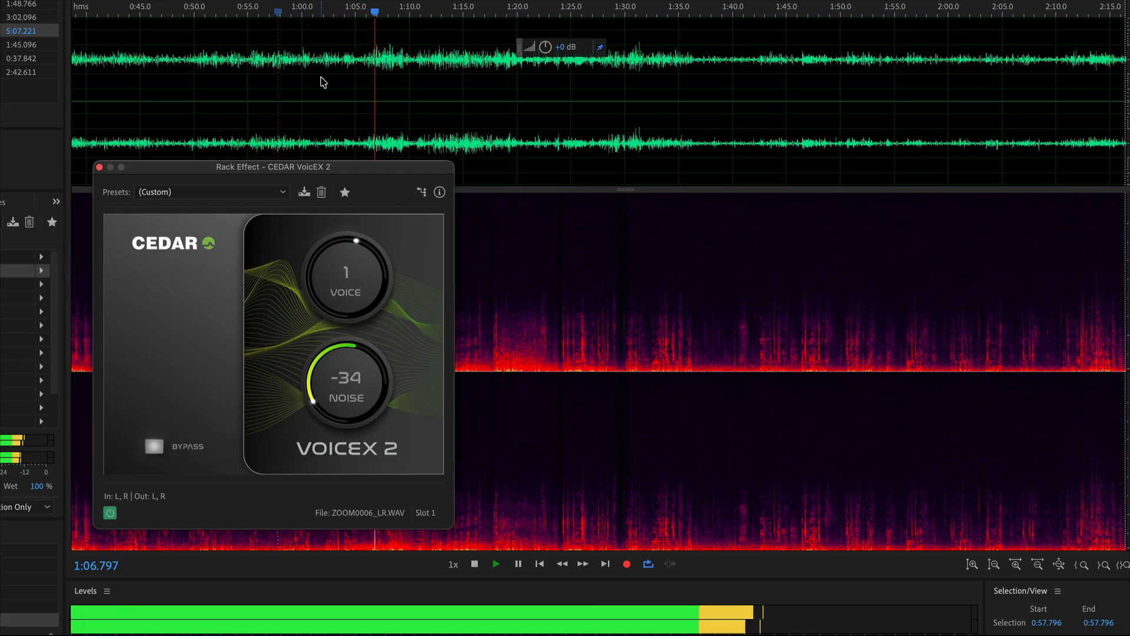
Replay the recording from about 0:58 and 1:06 to check the VoicEX 2 settings, and stop playback.
left_click(276, 69)
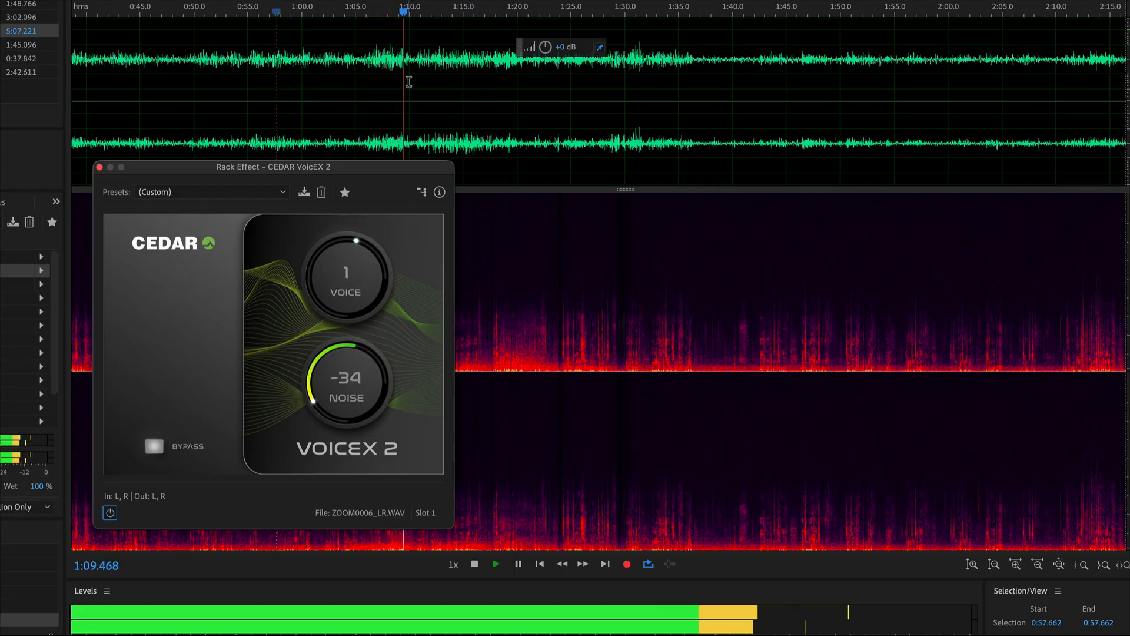
left_click(372, 80)
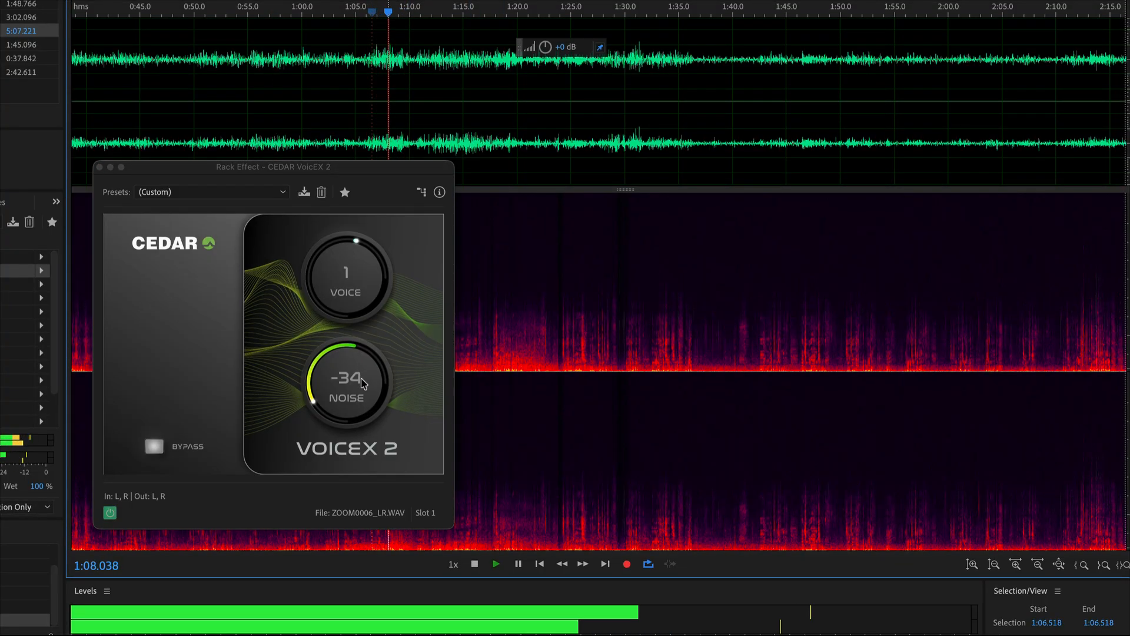
key("space")
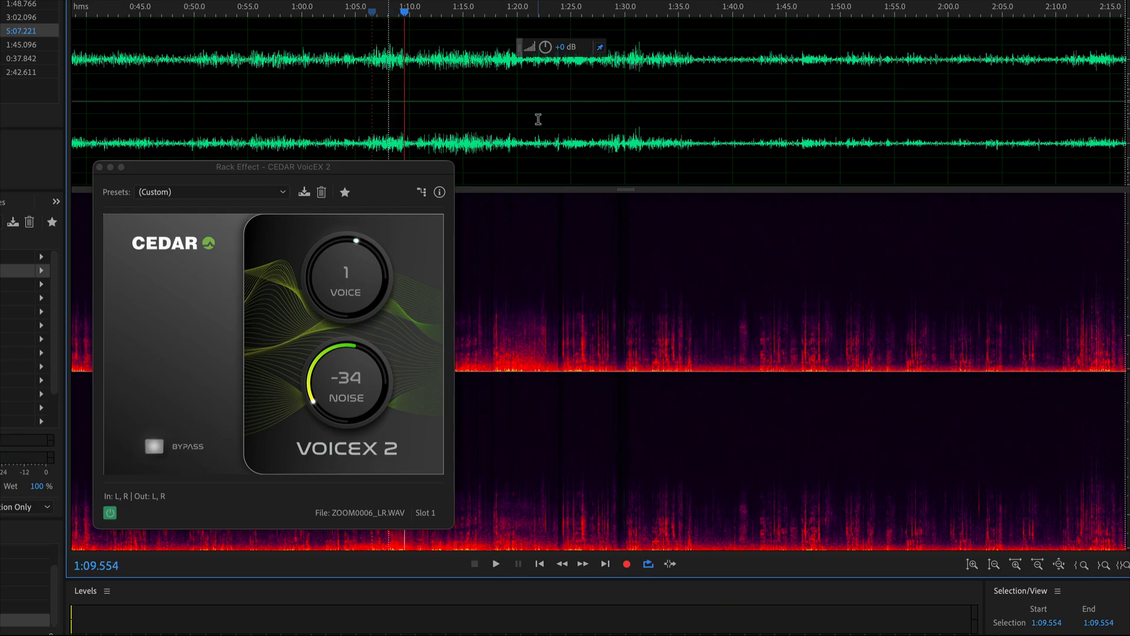
Set the VoicEX 2 noise level to -50 and replay the passage from about 2:13 with the effect window moved aside.
scroll(538, 119, "right", 15)
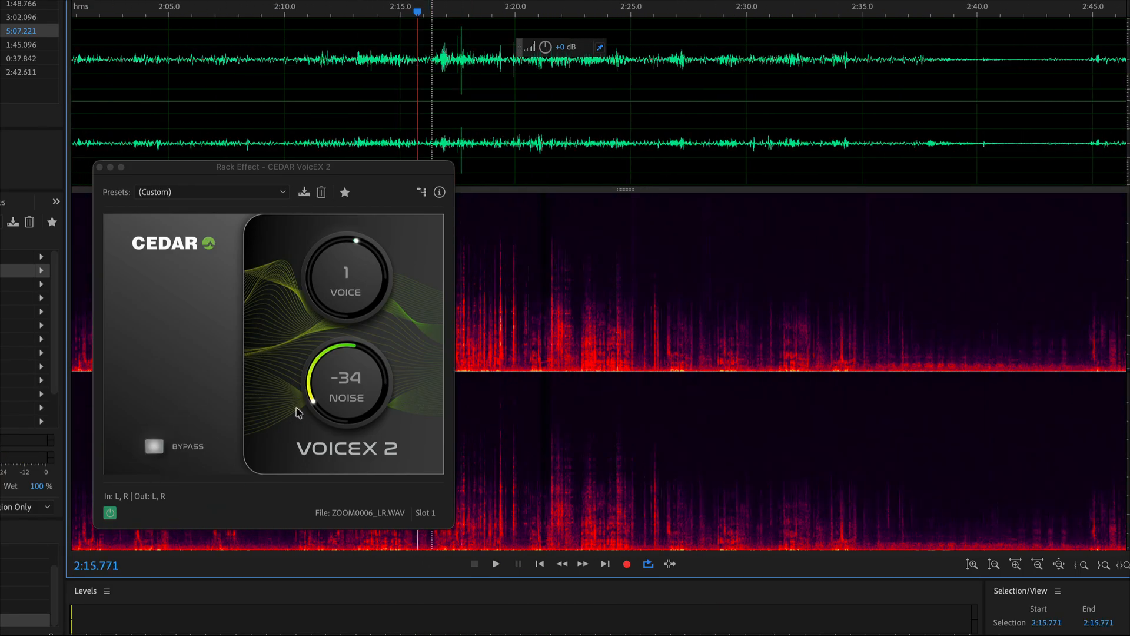
left_click_drag(297, 412, 306, 521)
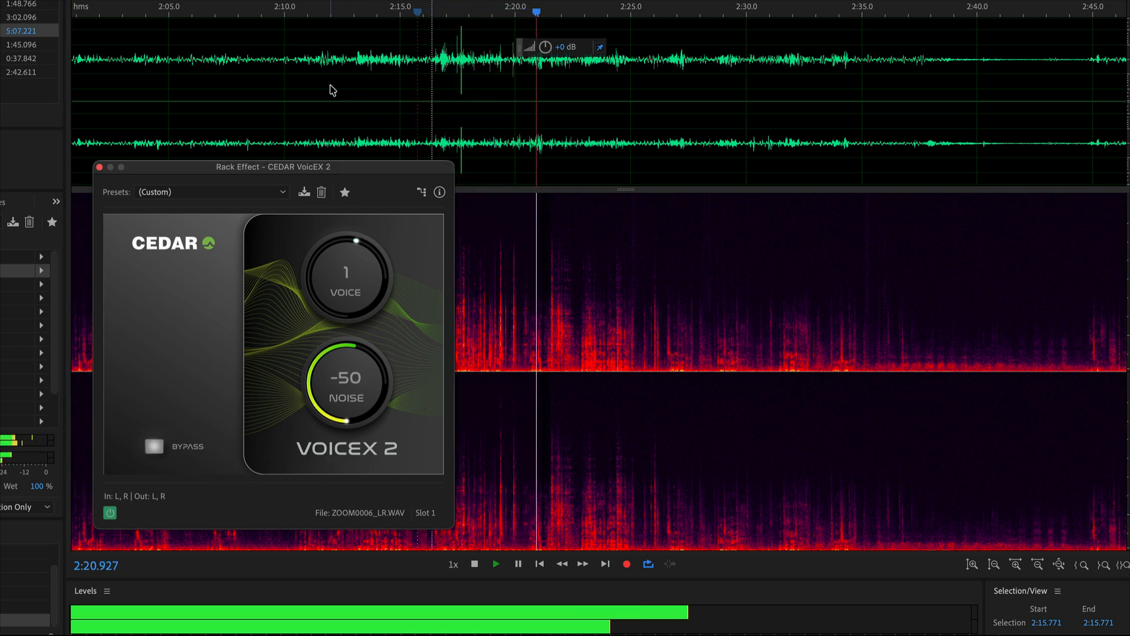
left_click(355, 93)
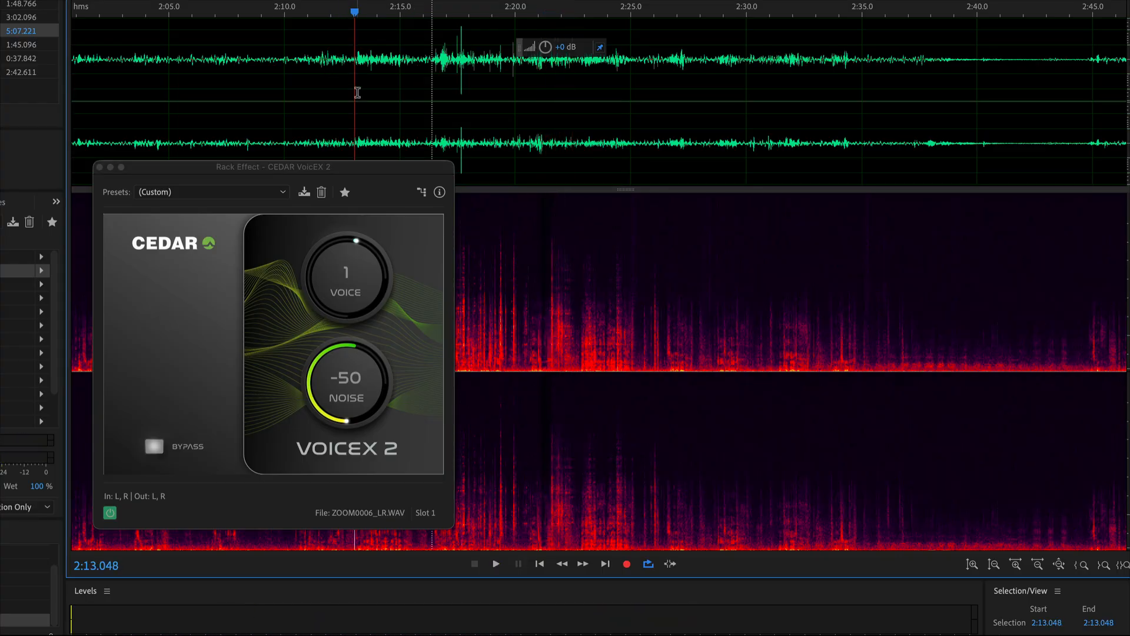
left_click_drag(390, 167, 196, 184)
key("space")
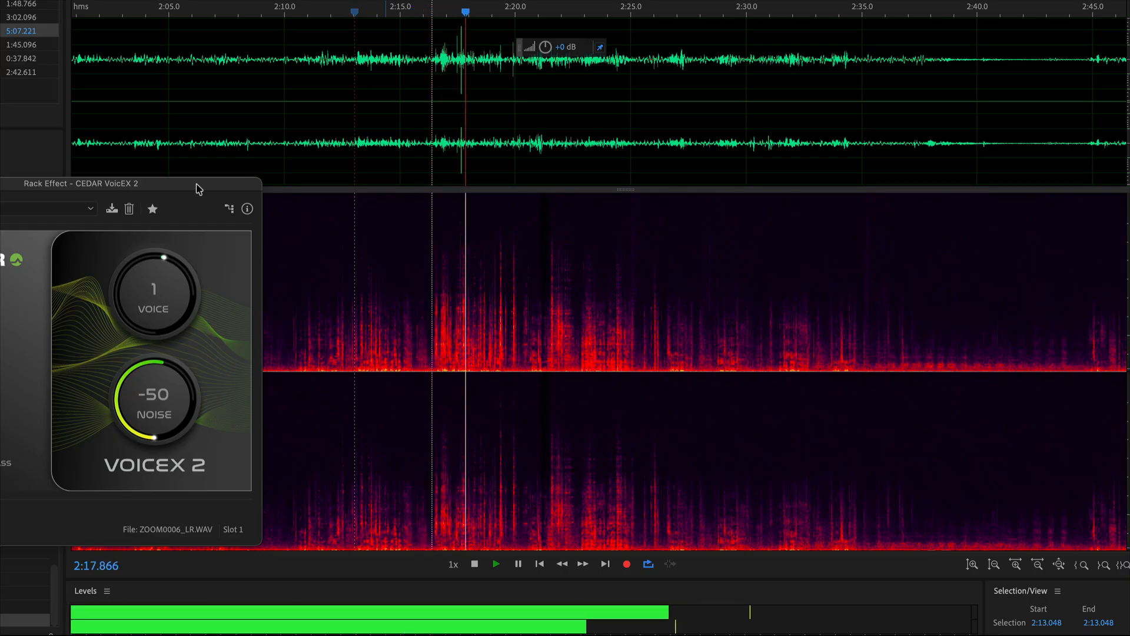
left_click(392, 56)
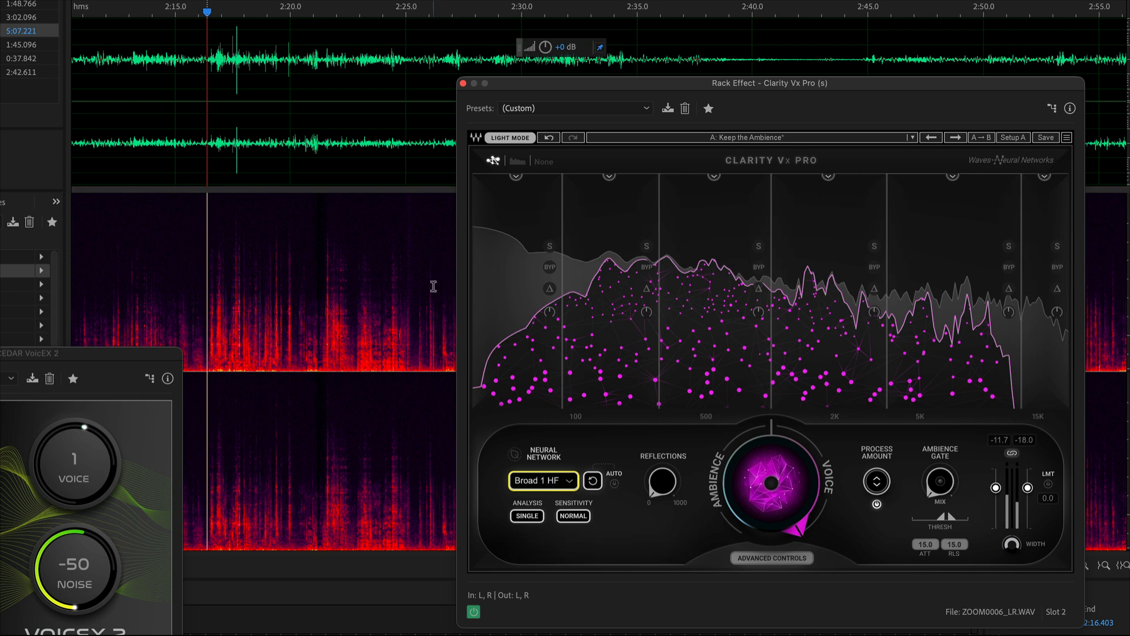
Play the passage around 2:16 through Clarity Vx Pro, trying Broad 2 and switching to Broad 1 with double analysis and high sensitivity.
key("space")
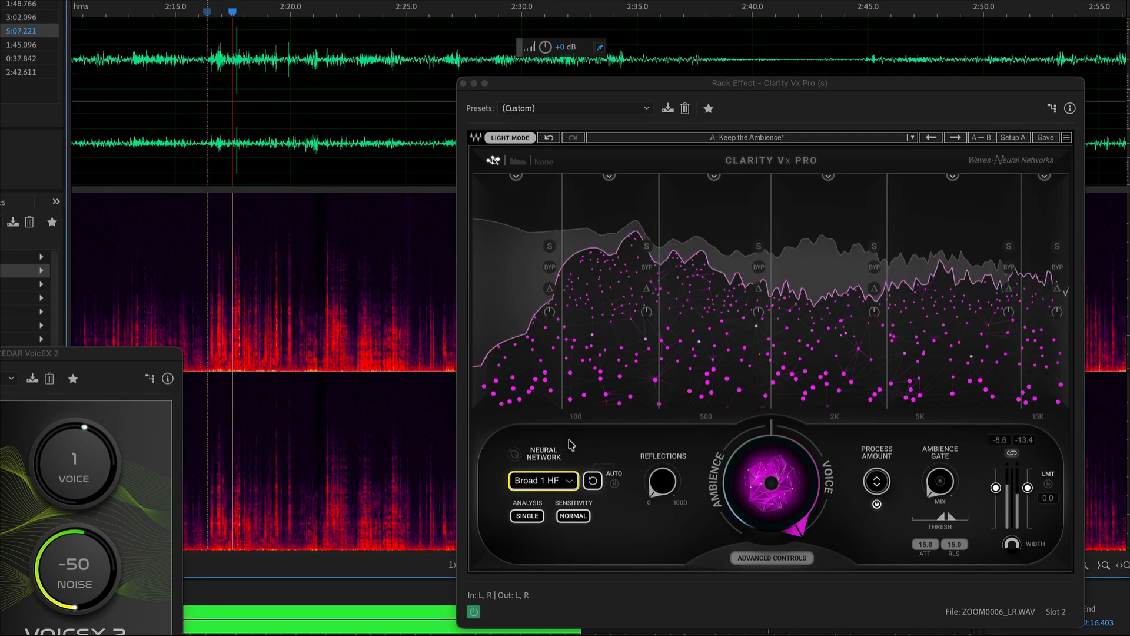
key("space")
left_click(552, 486)
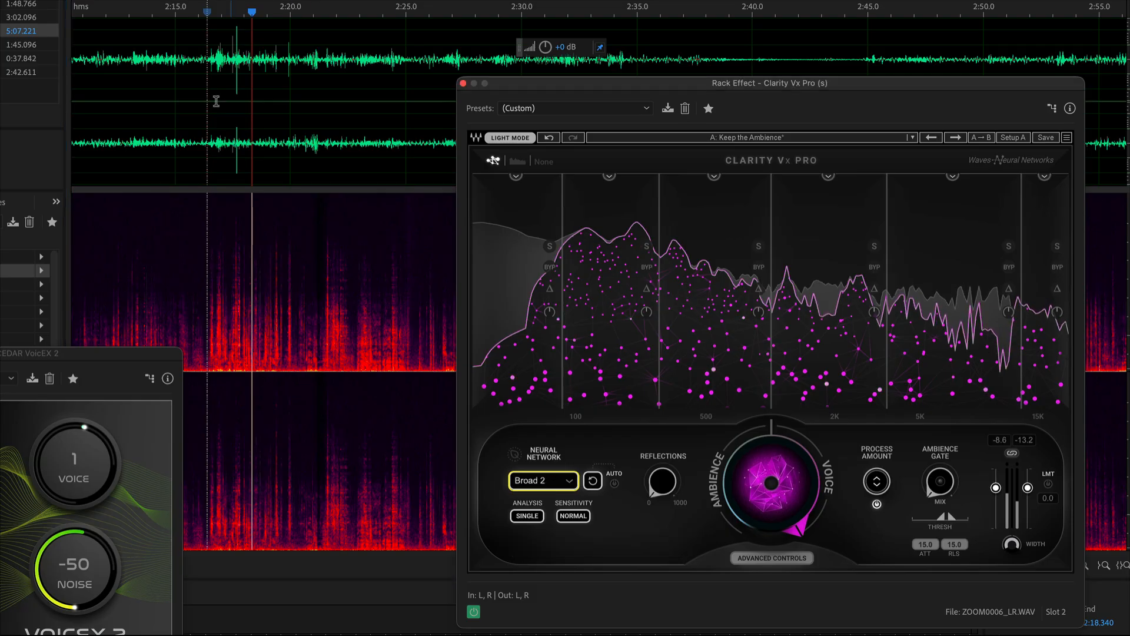
key("space")
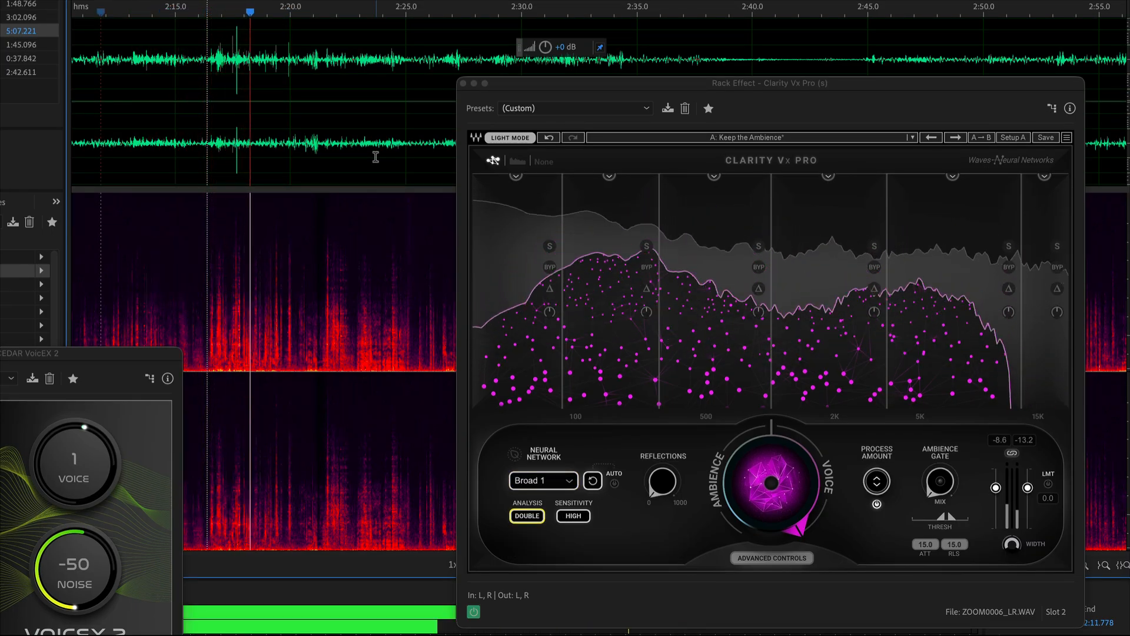
mouse_move(759, 468)
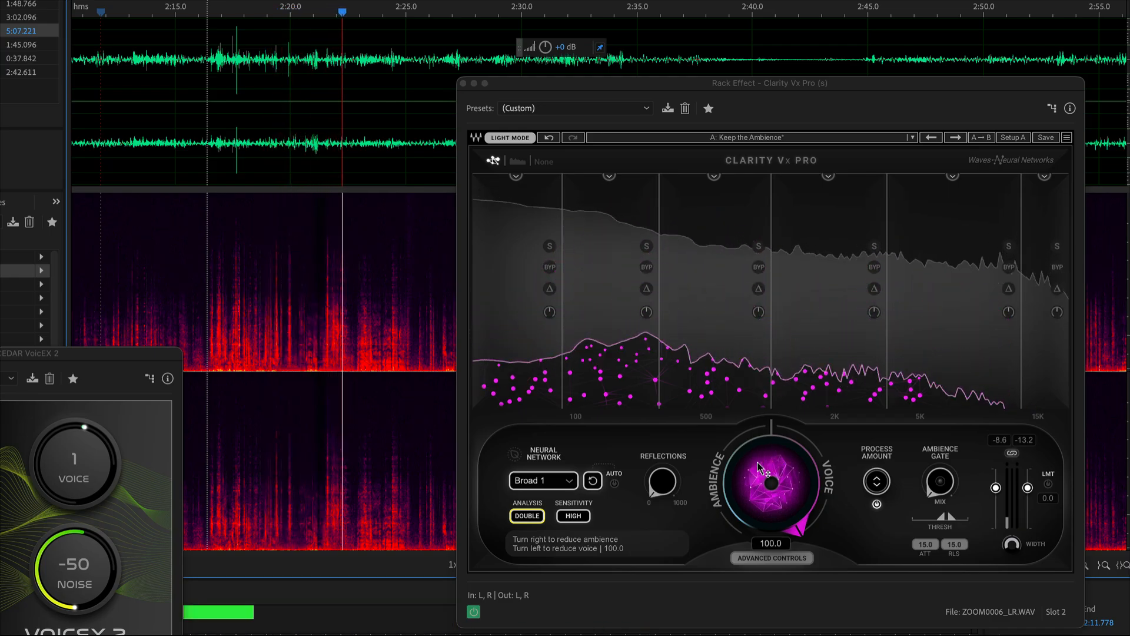
key("space")
left_click(758, 463)
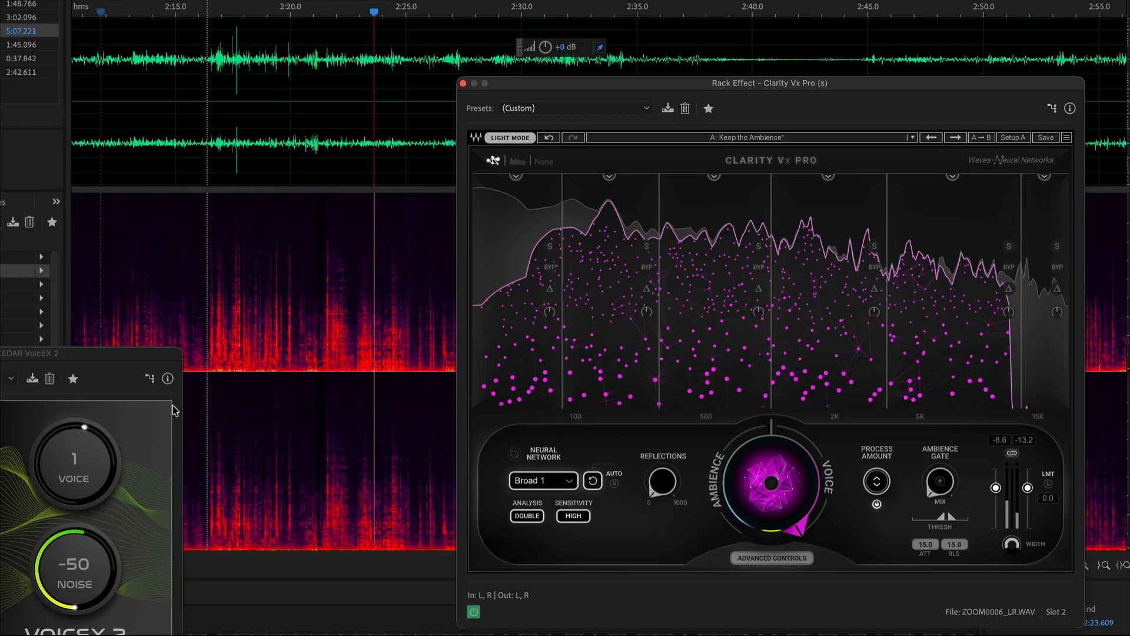
Play the recording from about 0:13 through Clarity Vx Pro and switch it to the Broad 2 network with single analysis.
scroll(330, 87, "down", 6)
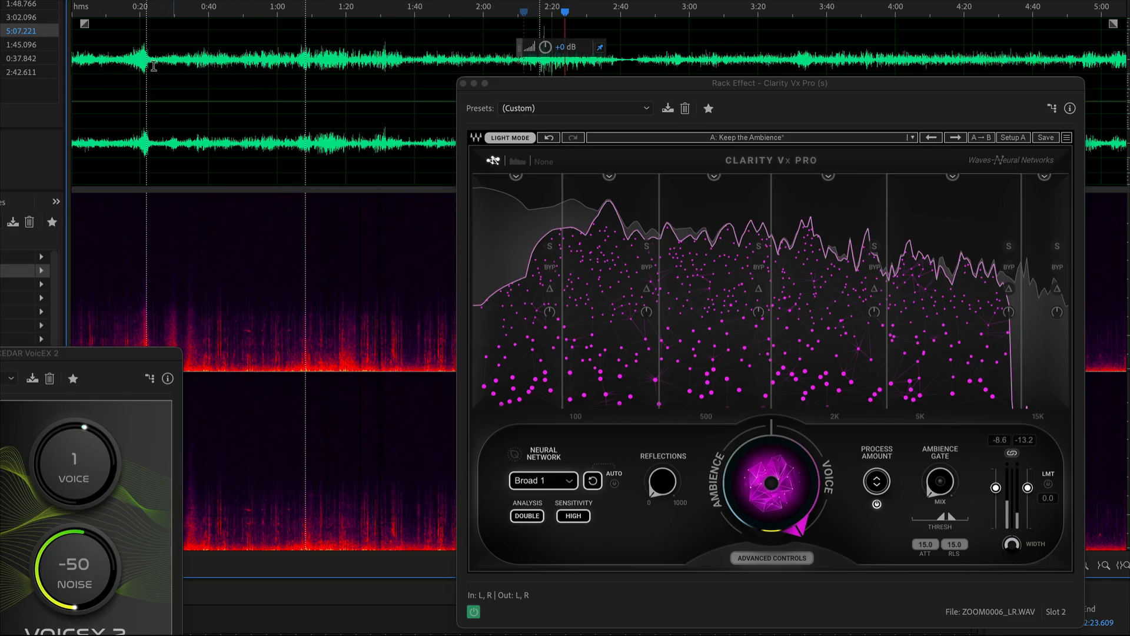
left_click(116, 62)
scroll(116, 62, "up", 5)
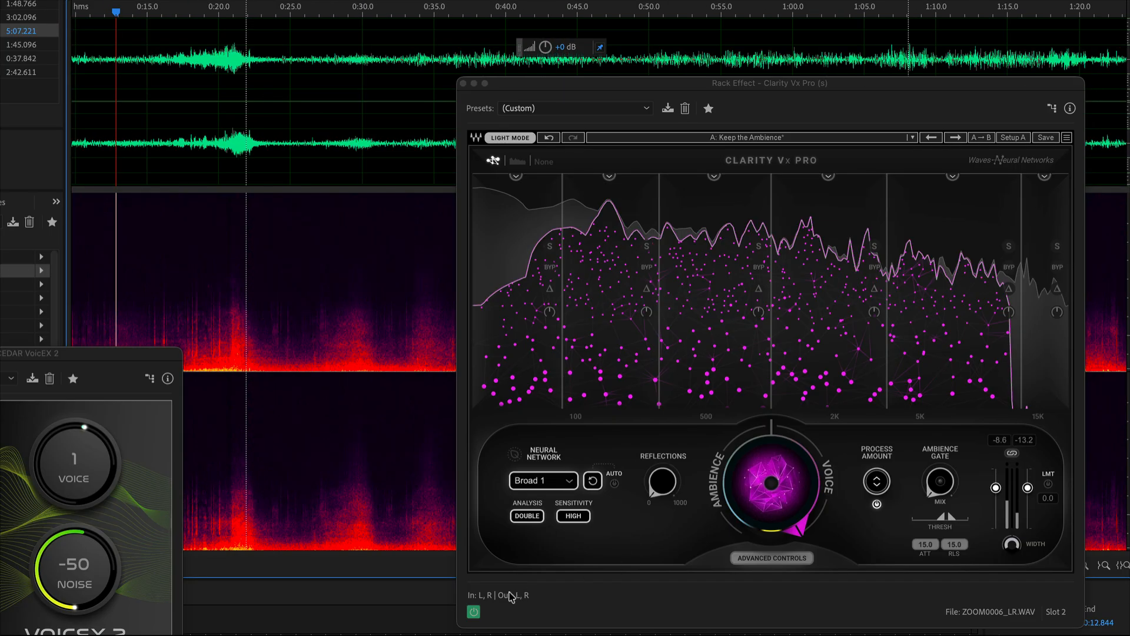
left_click(464, 607)
key("space")
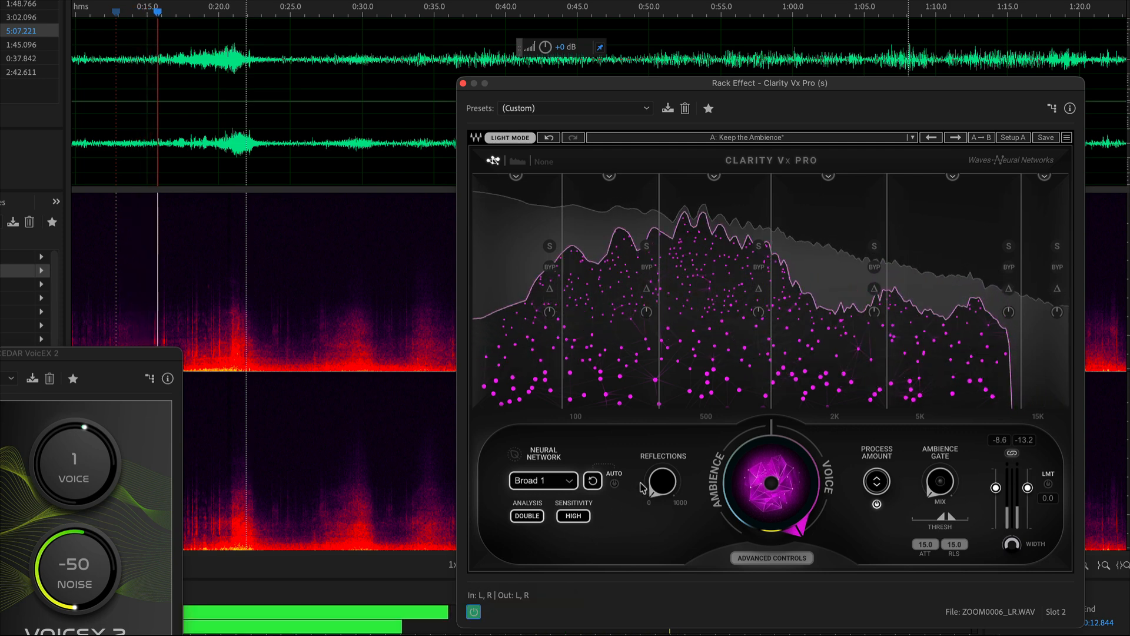
left_click_drag(771, 484, 749, 504)
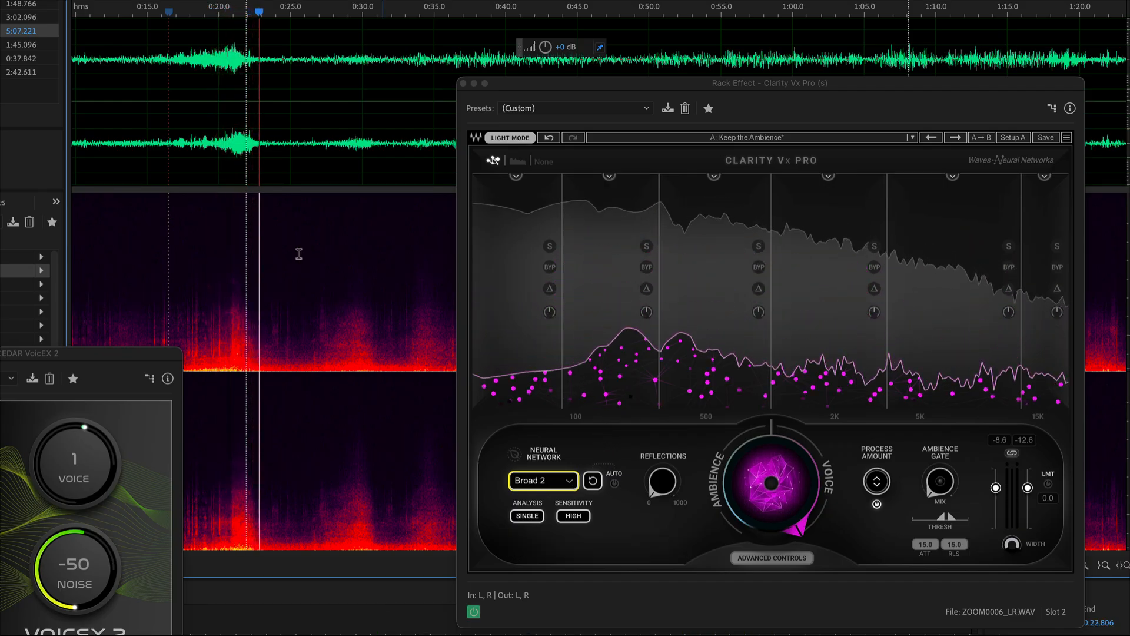
Replay from about 0:17 to compare normal sensitivity in Clarity Vx Pro, and return the sensitivity to high.
left_click(172, 71)
key("space")
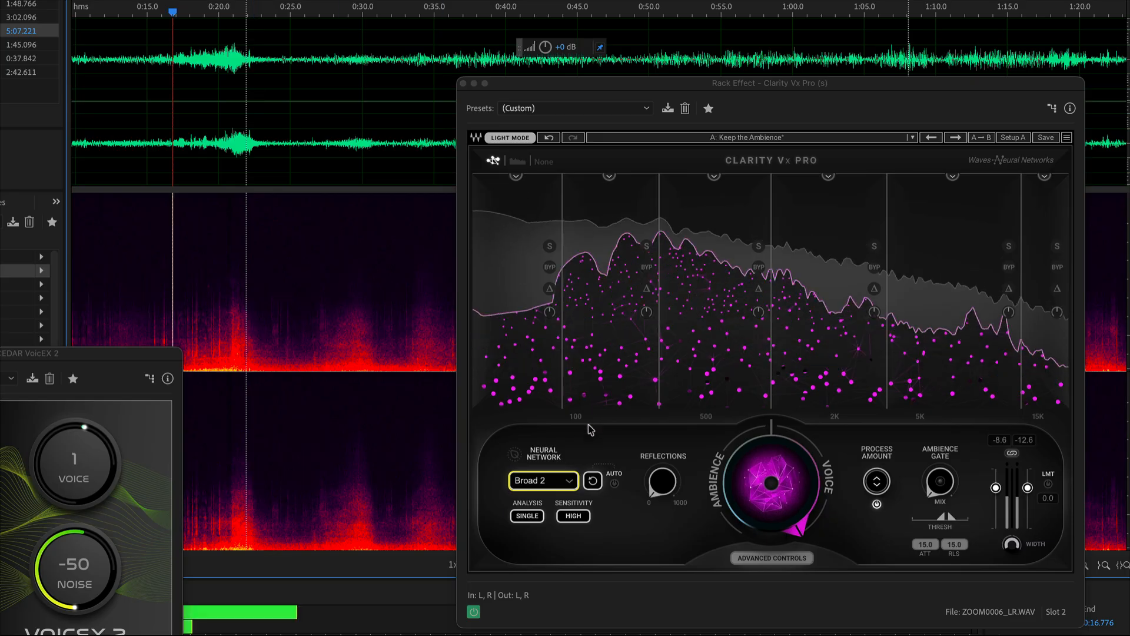
left_click(573, 516)
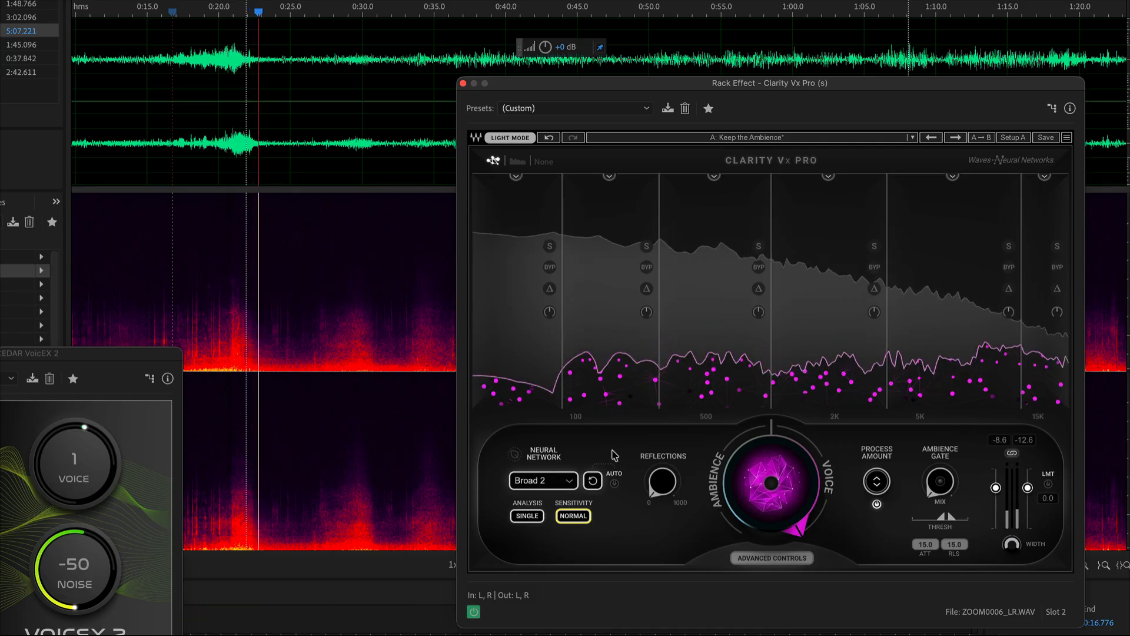
left_click(573, 515)
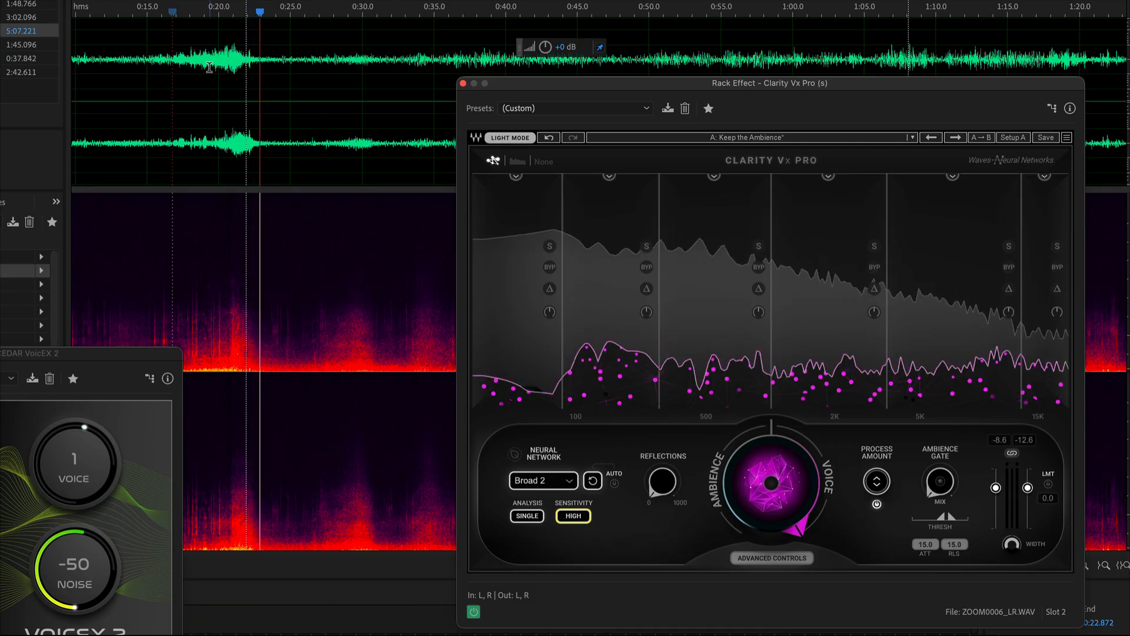
Play from about 0:14 through VoicEX 2 with Clarity Vx Pro switched off, set the voice level to 3 and close VoicEX 2.
scroll(209, 67, "down", 2)
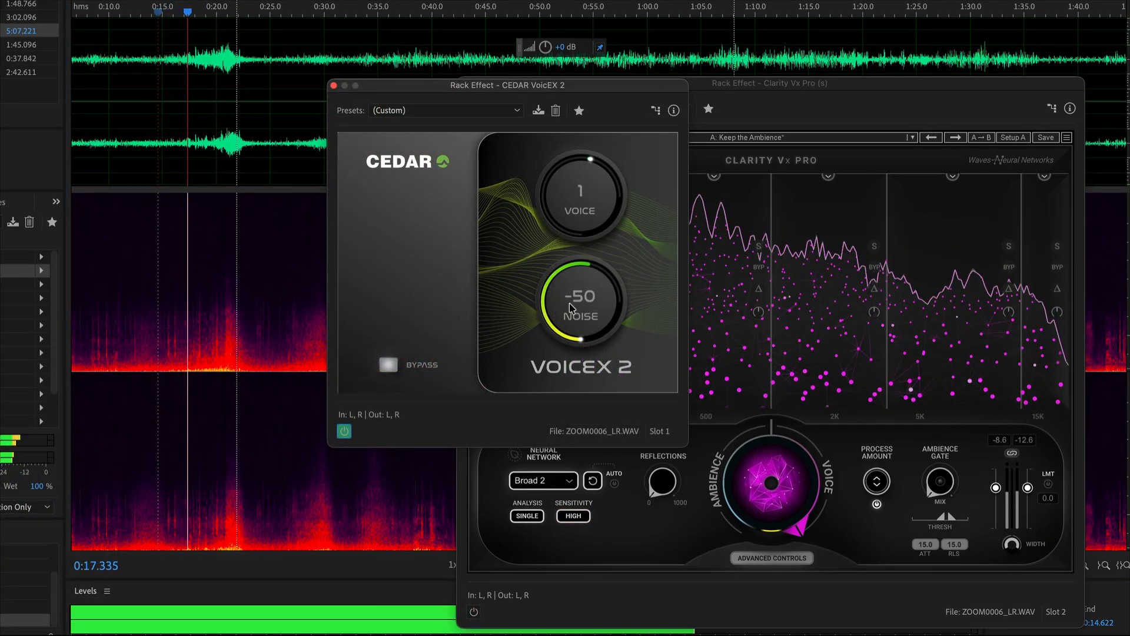
left_click_drag(565, 209, 565, 203)
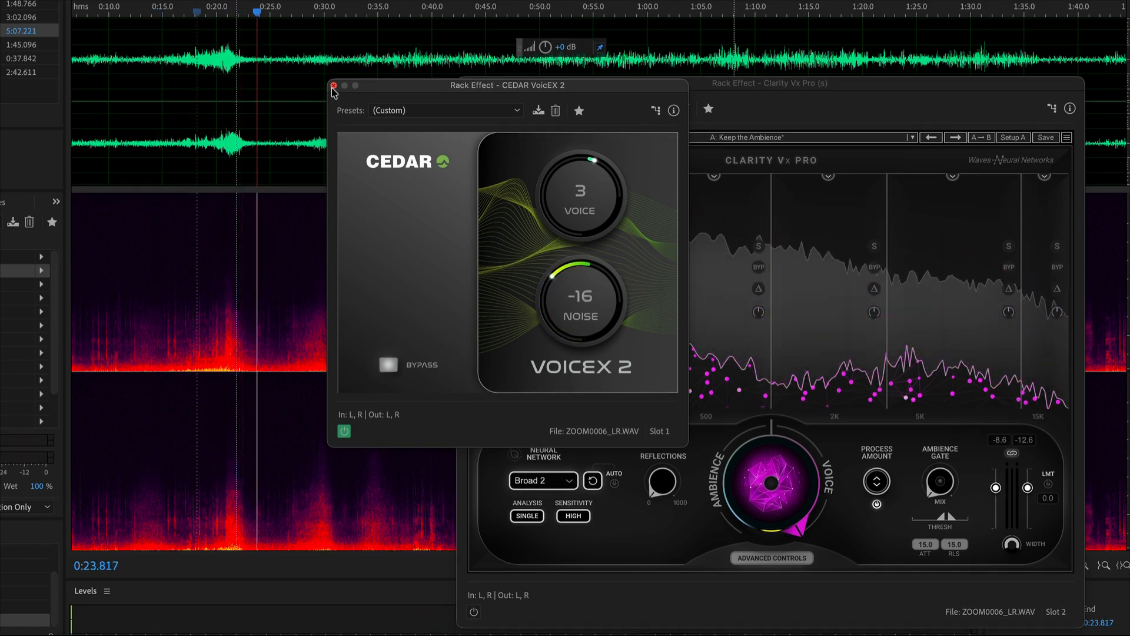
left_click(333, 86)
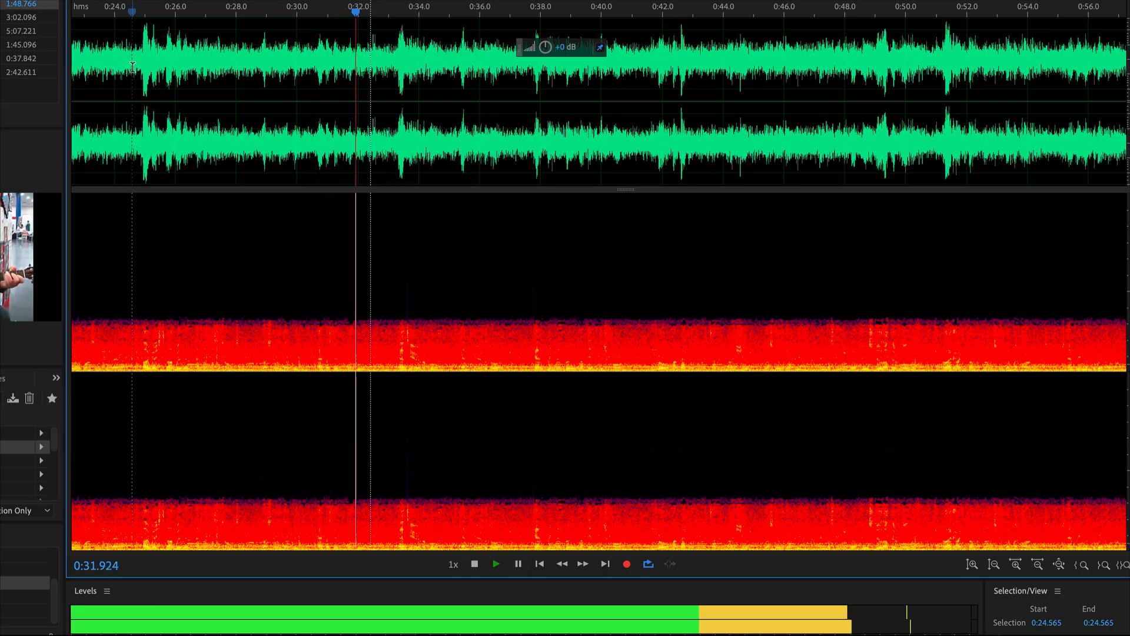
In GTR FIX.mp4, select the audio from about 0:24.6 to 0:32.9 and open CEDAR Forensic Enhance from the effects rack during playback.
left_click_drag(133, 66, 385, 66)
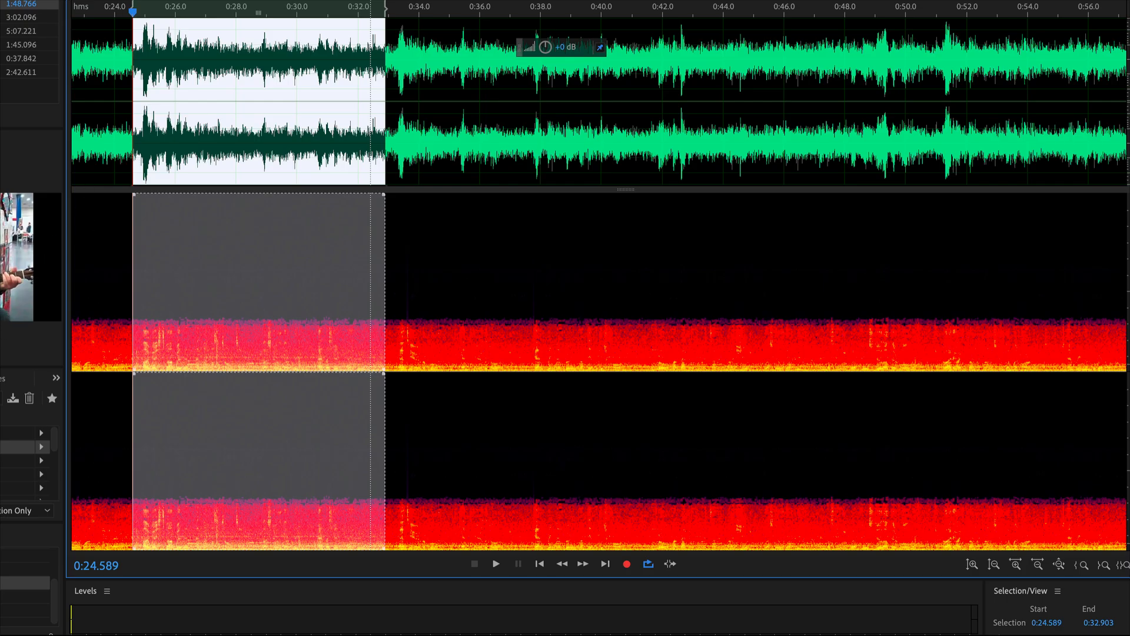
left_click(11, 446)
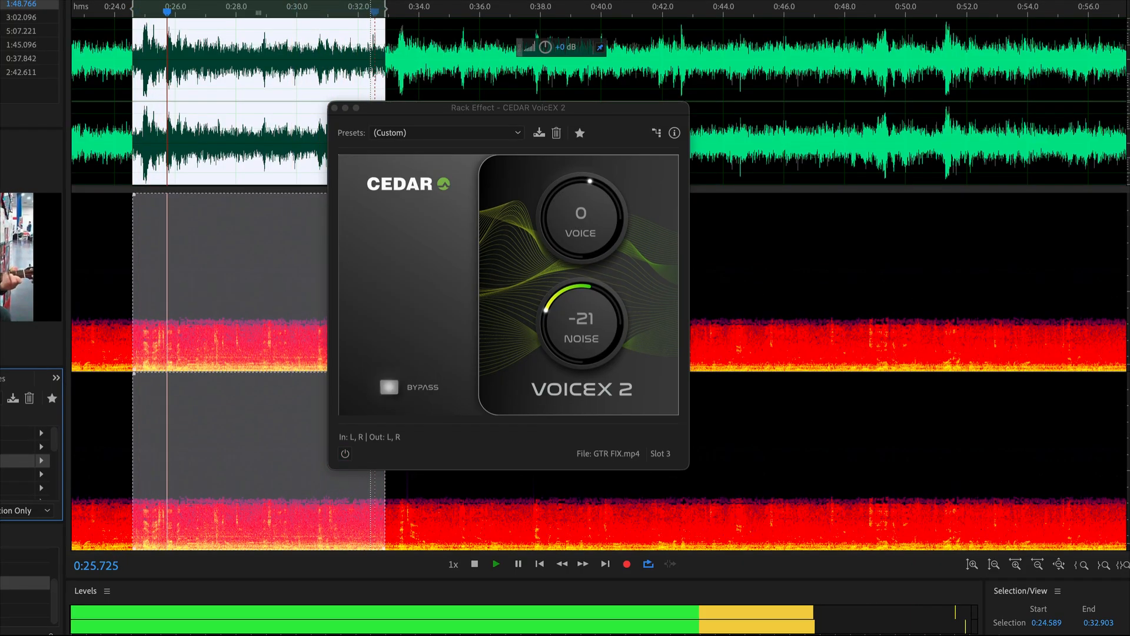
double_click(11, 447)
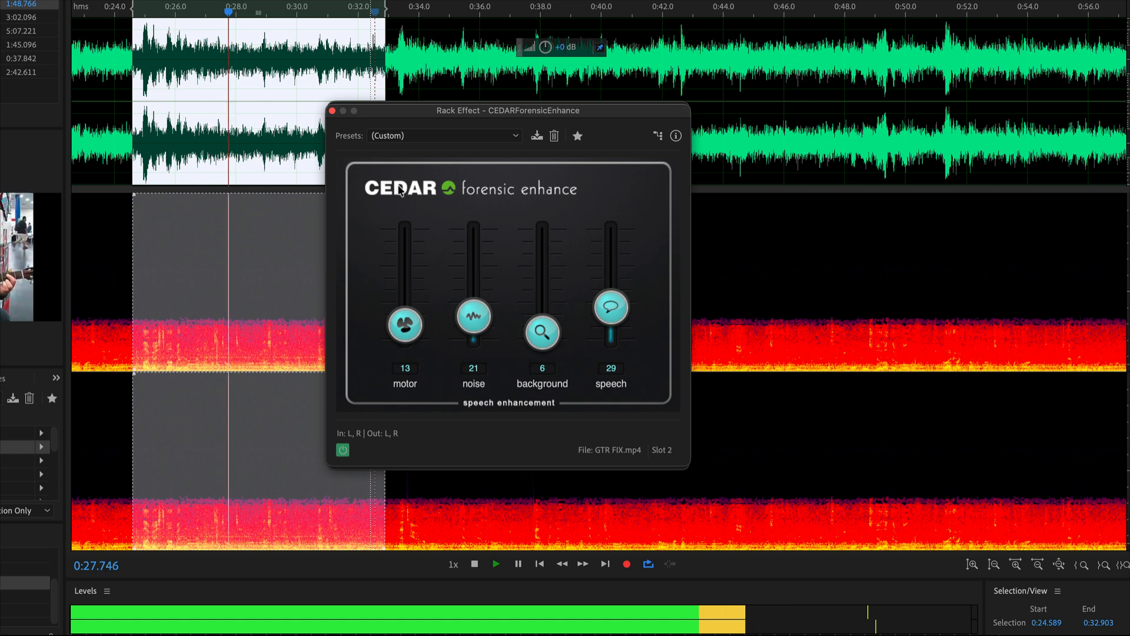
Set the Forensic Enhance motor level to 42, lower the background and speech levels, and adjust the noise level.
left_click_drag(424, 330, 424, 293)
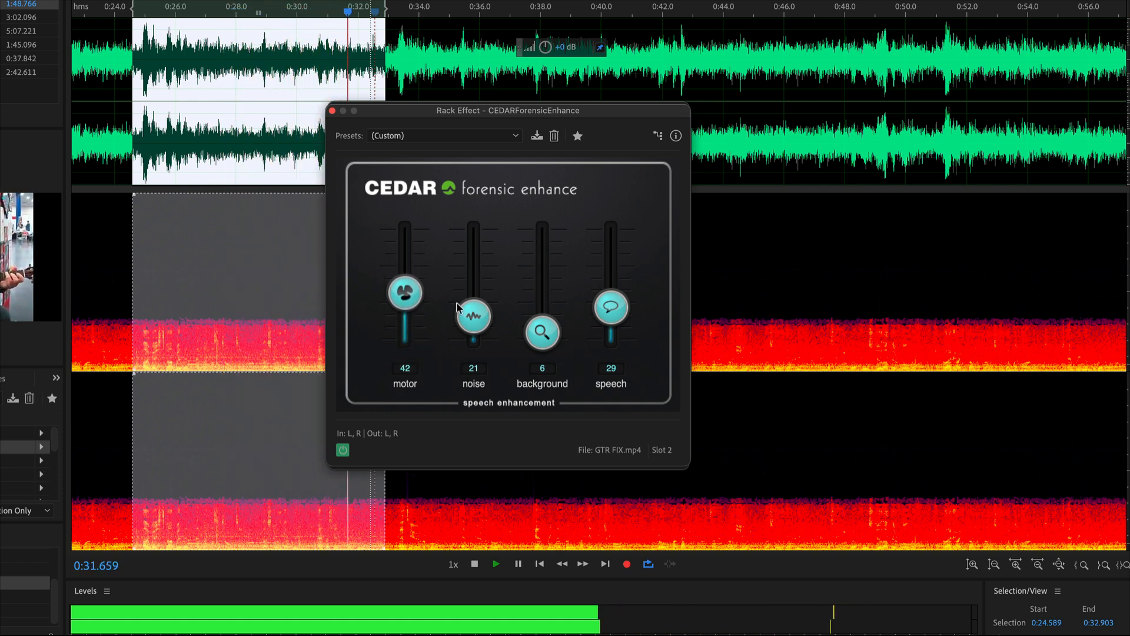
left_click_drag(545, 340, 545, 370)
mouse_move(612, 313)
left_mouse_down()
mouse_move(608, 346)
mouse_move(608, 335)
left_mouse_up()
left_click_drag(474, 321, 406, 309)
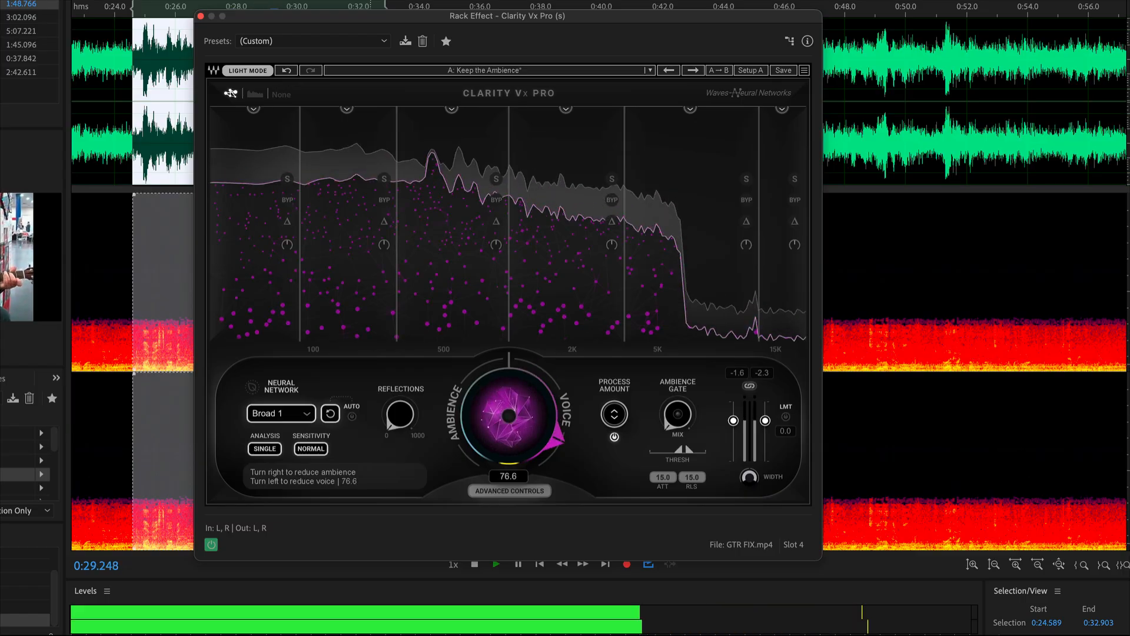
Switch Clarity Vx Pro to the Broad 2 network with high sensitivity and reduce its ambience reduction to 42.4.
left_click_drag(509, 416, 509, 456)
left_click(331, 413)
left_click(285, 414)
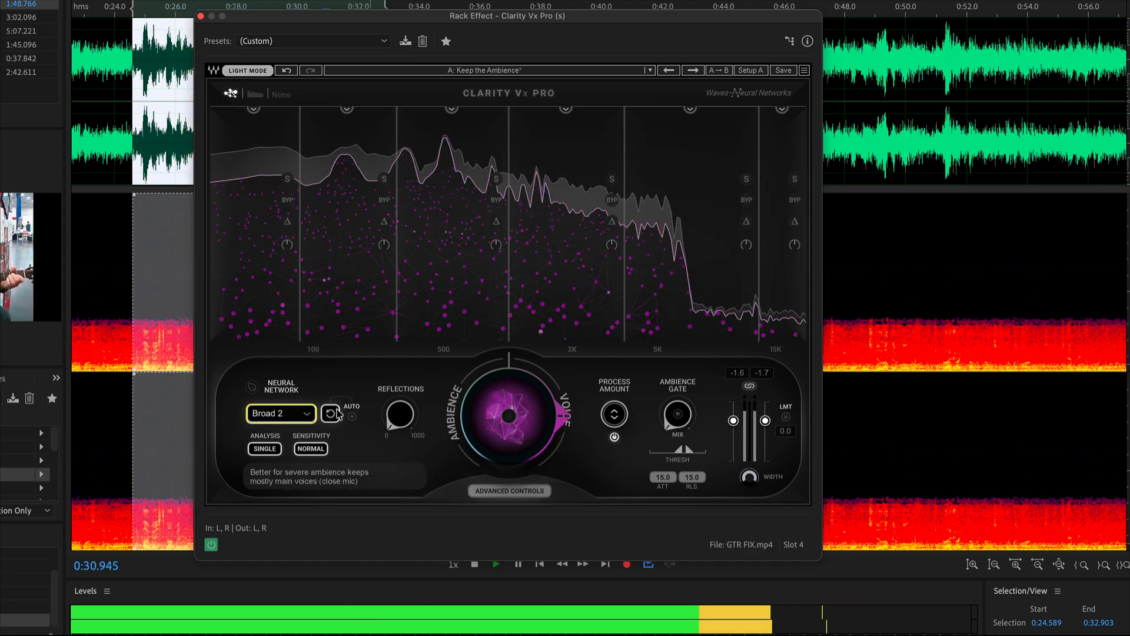
left_click_drag(511, 406, 511, 418)
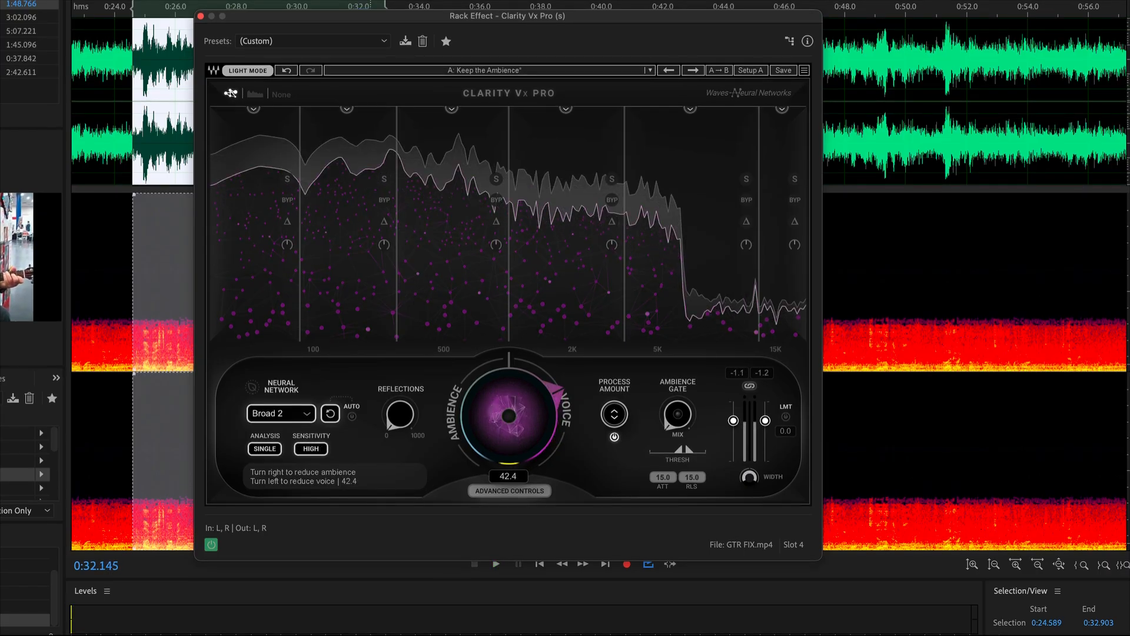
Raise the Clarity Vx Pro ambience reduction to 100, listen to the selection, and turn the amount back down.
left_click_drag(510, 415, 510, 409)
left_click_drag(509, 409, 510, 393)
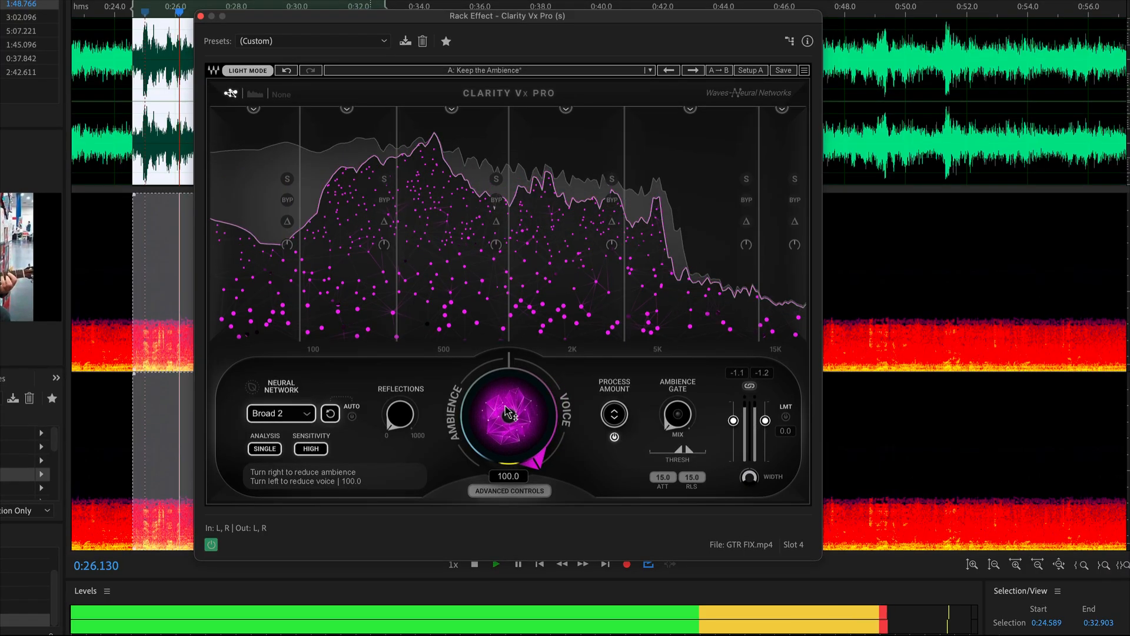
key("space")
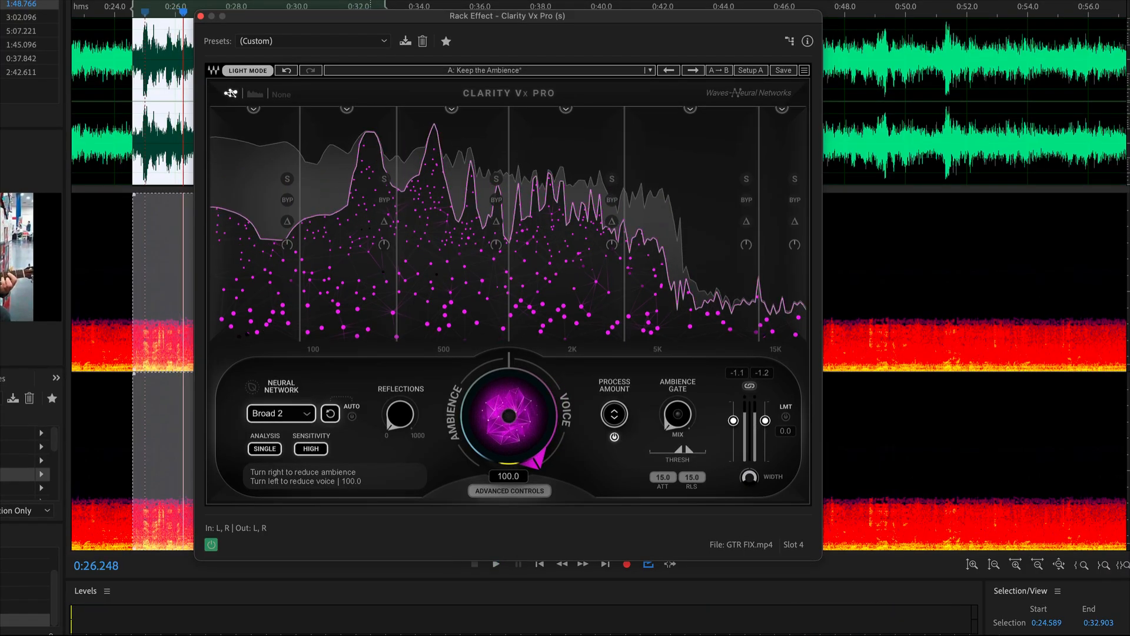
left_click_drag(510, 414, 510, 435)
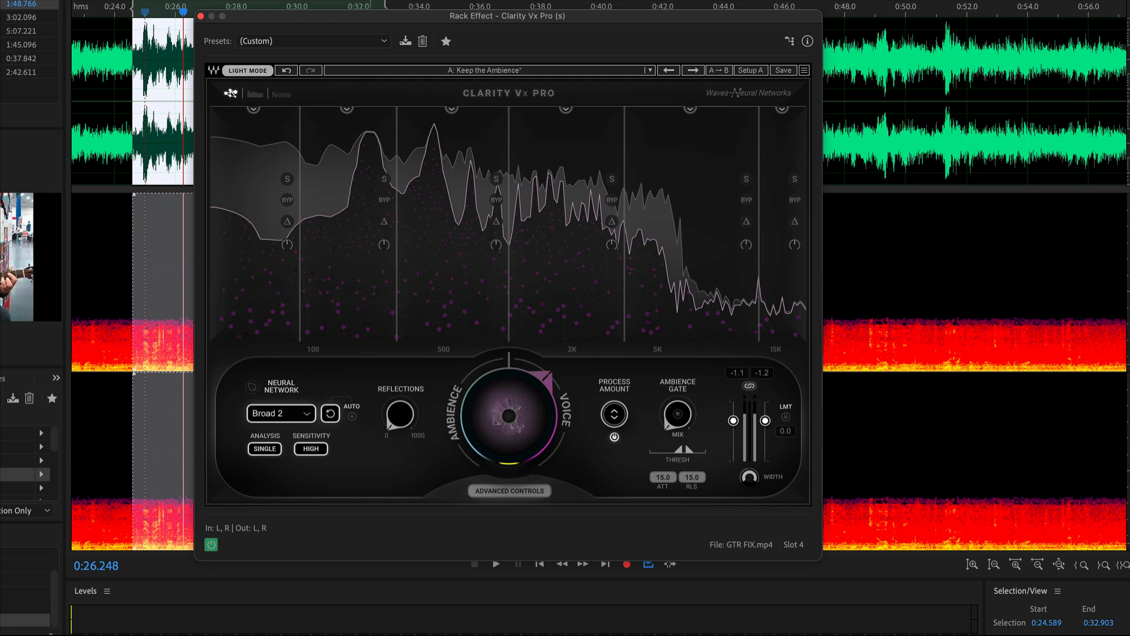
Try to move Clarity Vx Pro from slot 4 to the first rack slot, and listen from 0:32 to about 0:42.
left_click(3, 474)
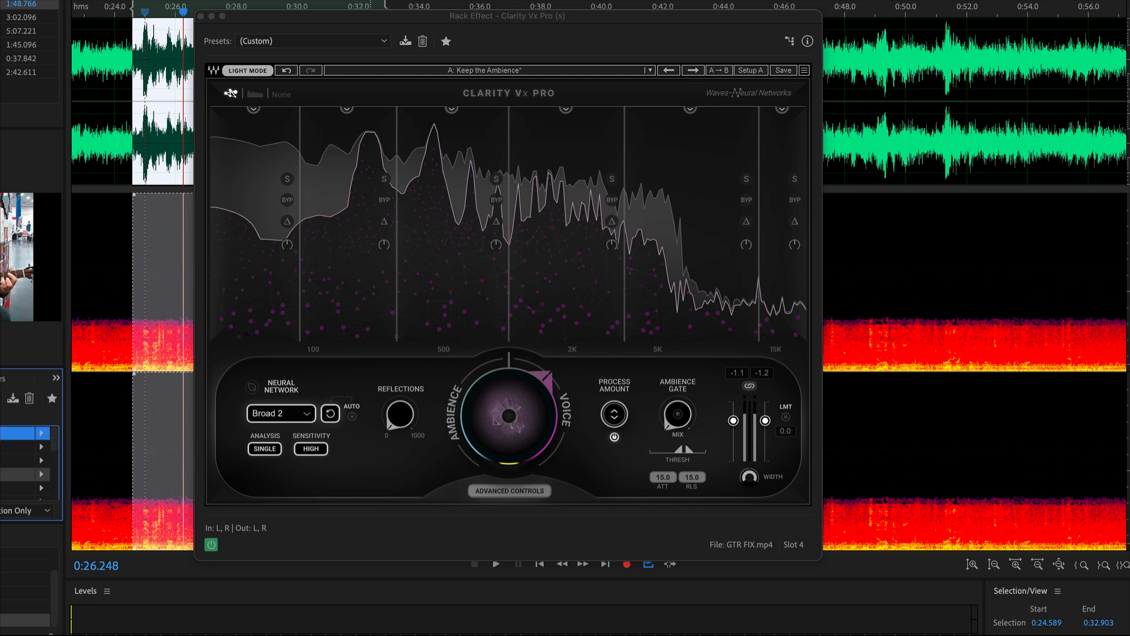
left_click_drag(4, 474, 4, 433)
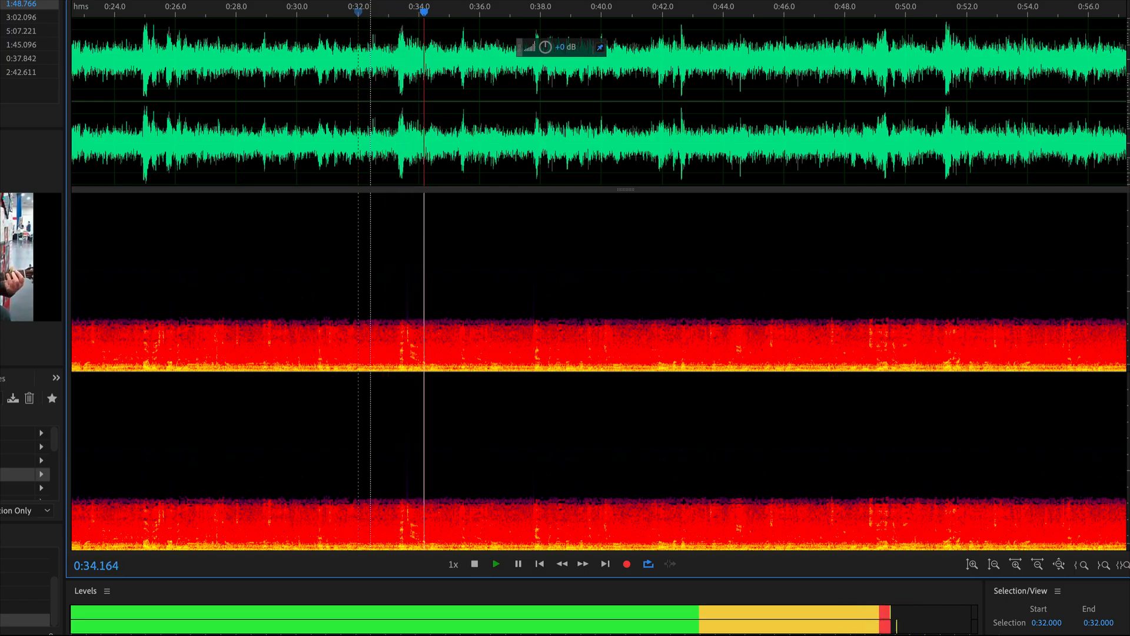
left_click(2, 510)
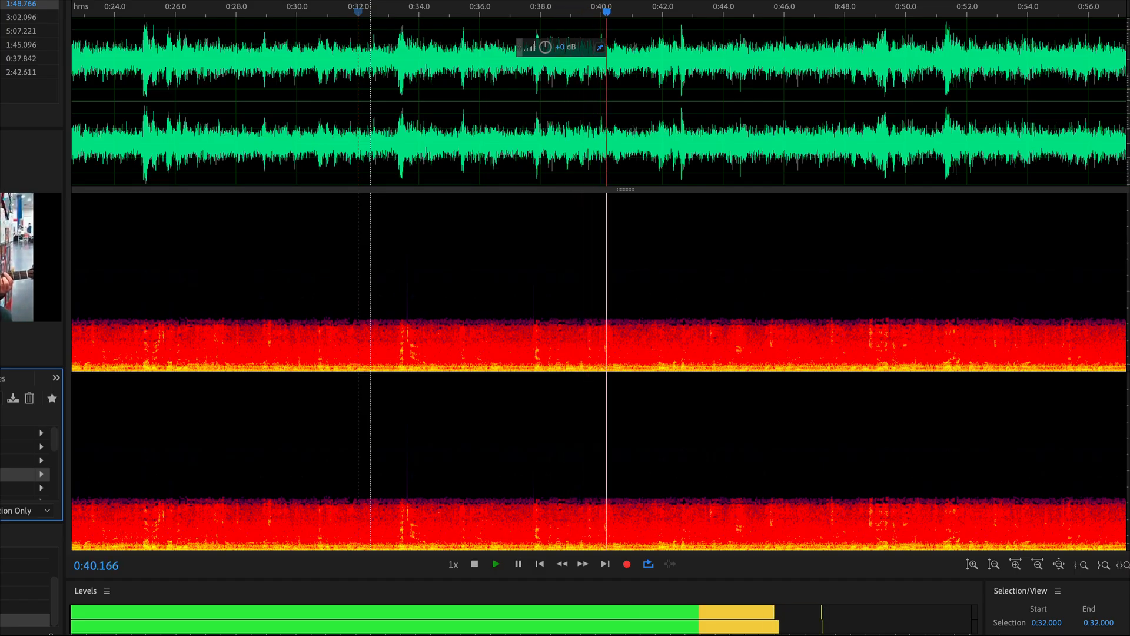
key("space")
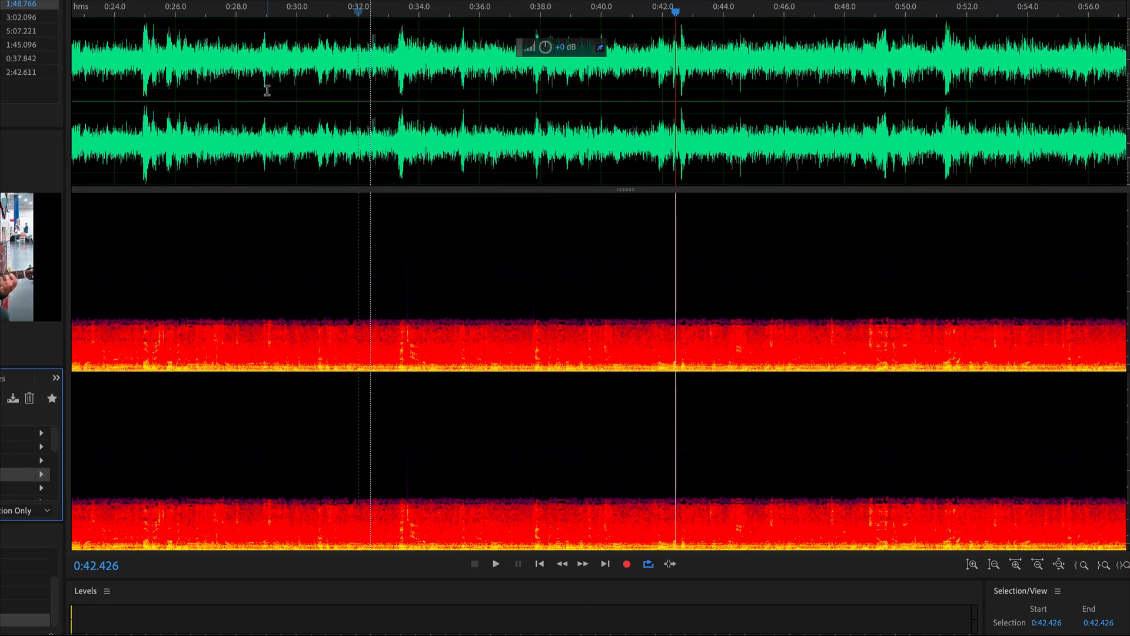